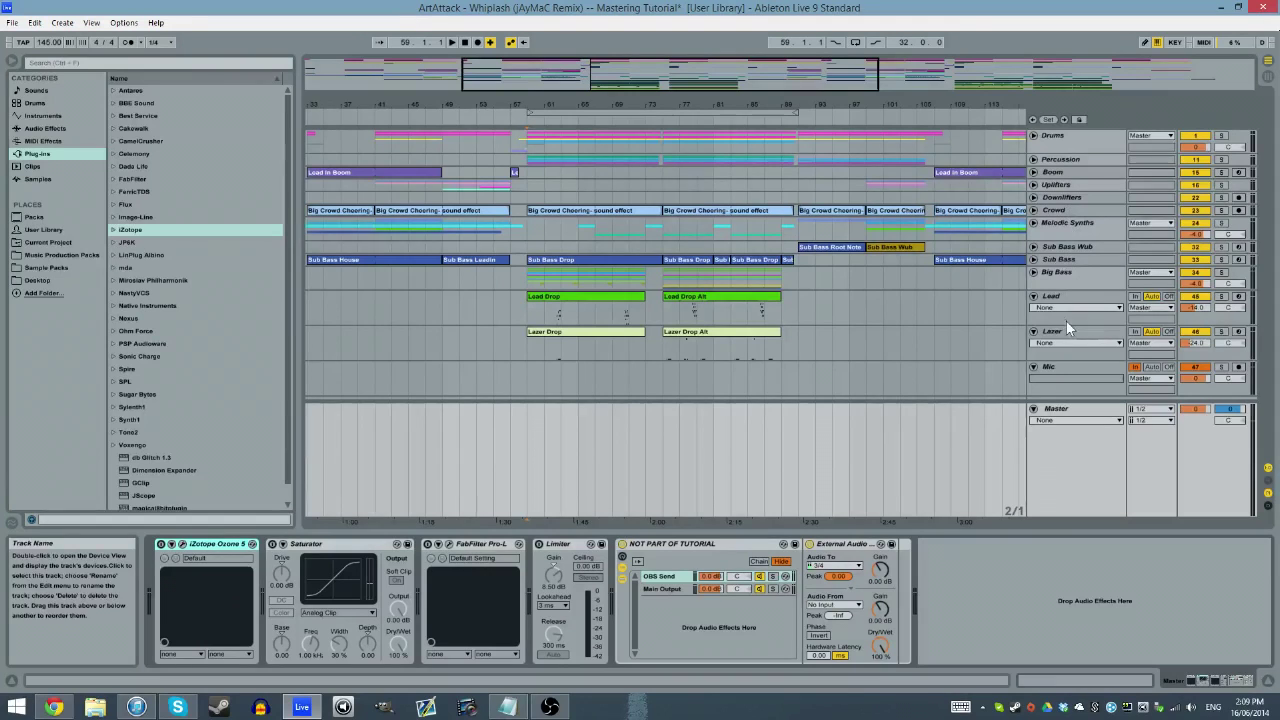
Step: Review the device chains on the Percussion, Lazer, Drums and Master tracks
{"action": "left_click", "coordinate": [1088, 149]}
{"action": "left_click", "coordinate": [1082, 160]}
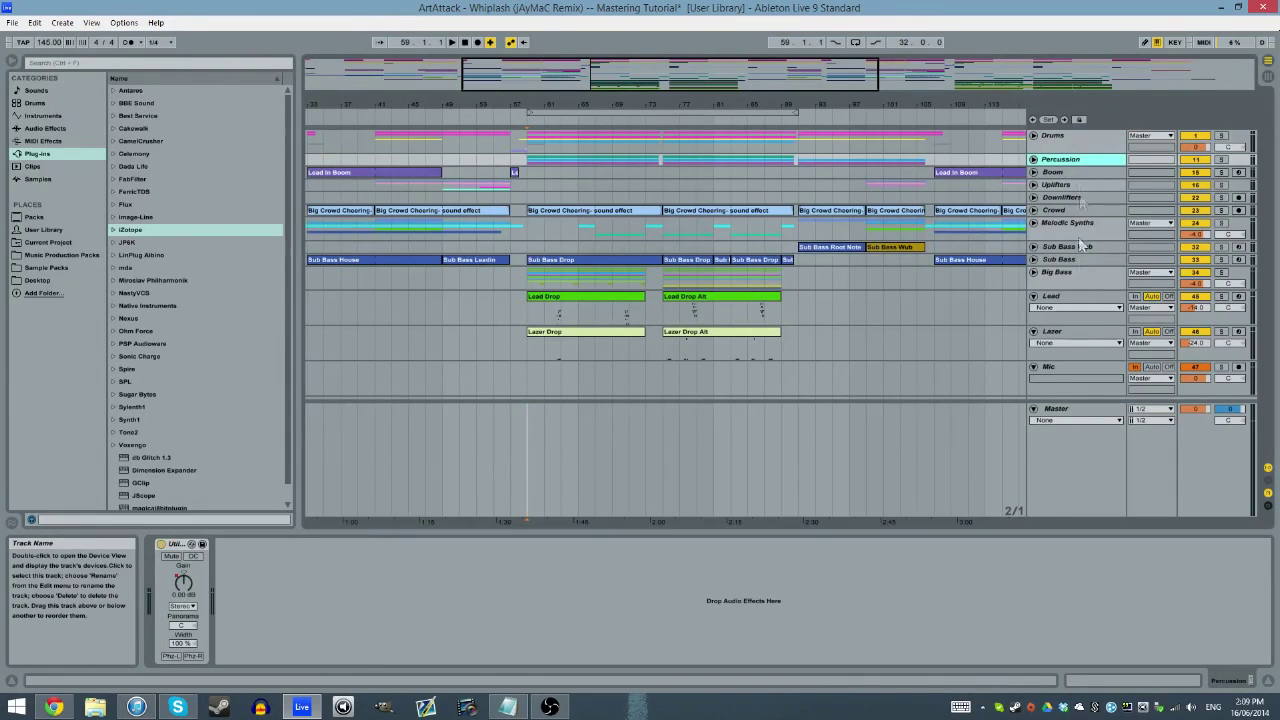
{"action": "left_click", "coordinate": [1077, 331]}
{"action": "left_click", "coordinate": [1068, 147]}
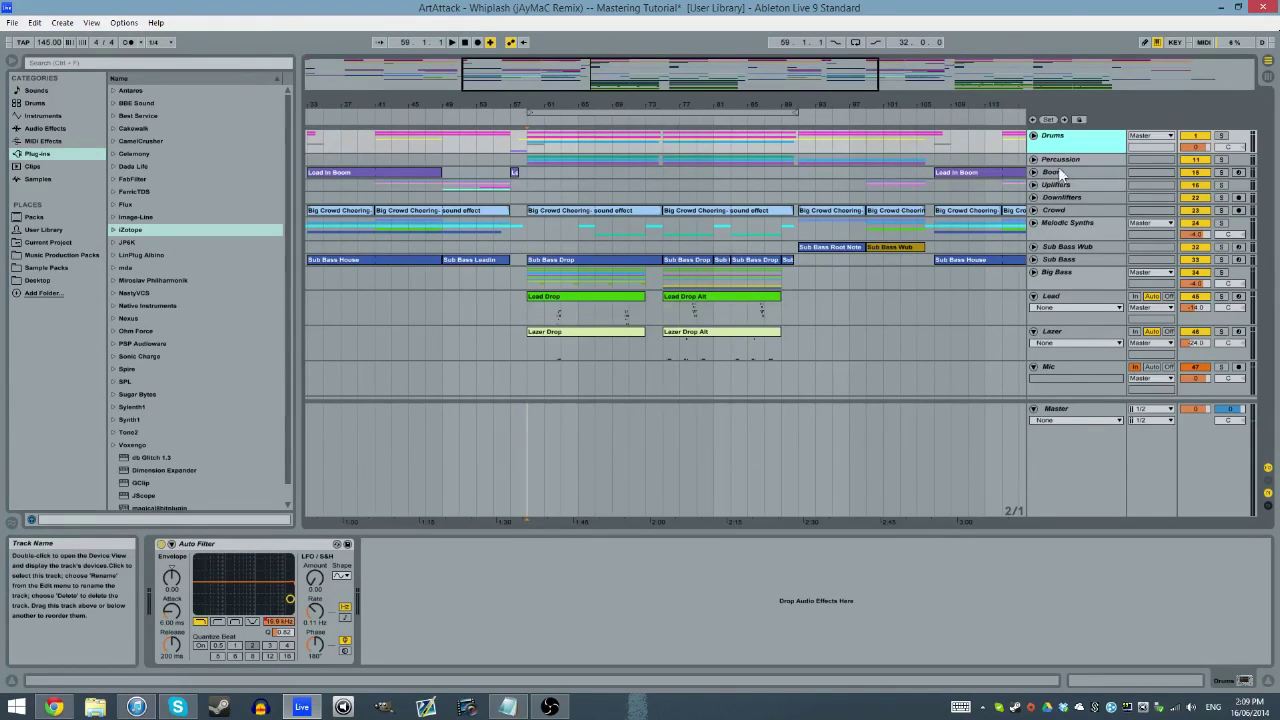
{"action": "left_click", "coordinate": [1065, 160]}
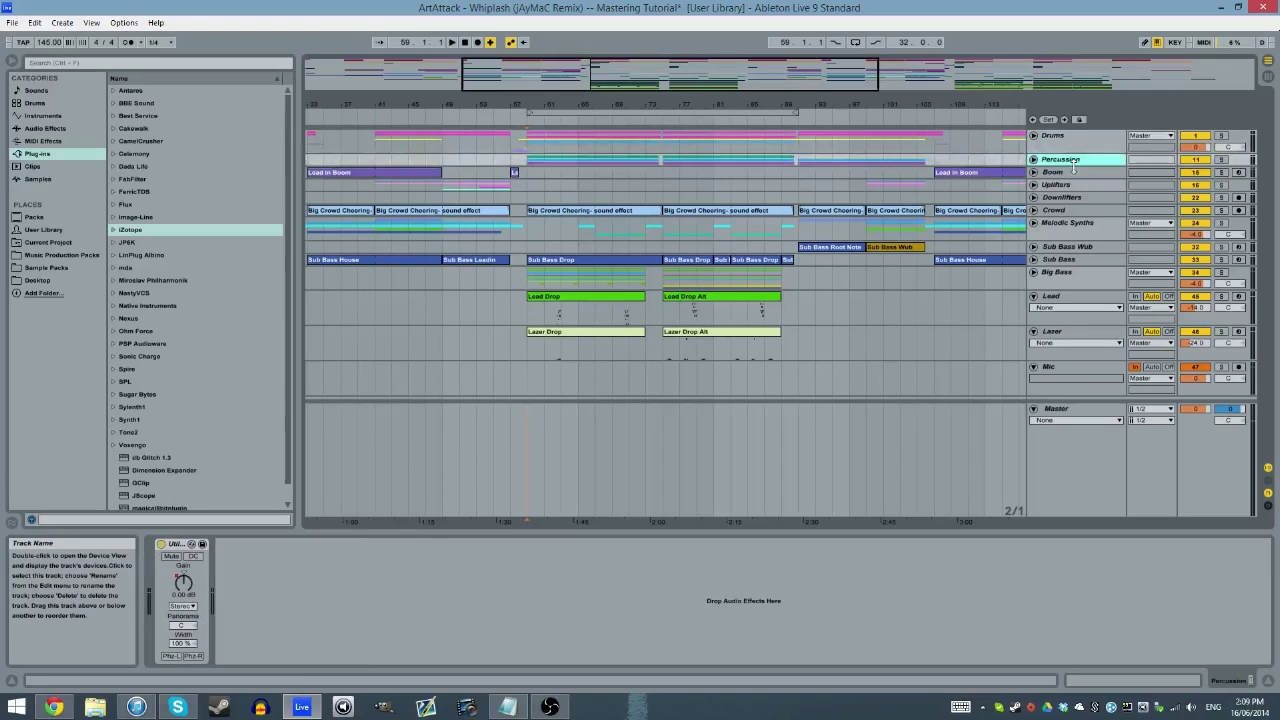
{"action": "left_click", "coordinate": [1056, 408]}
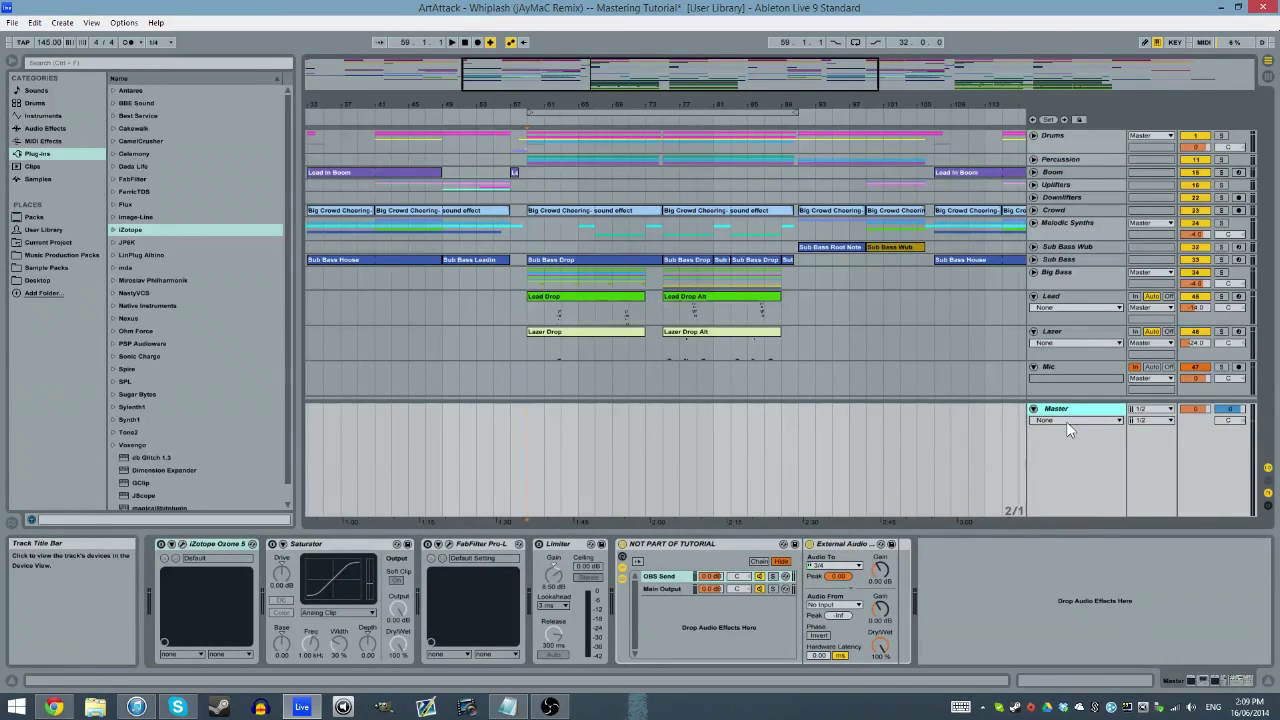
Step: Play the drop from around bar 59 on the Master track, comparing the sound with Ozone 5 off and on
{"action": "left_click", "coordinate": [537, 443]}
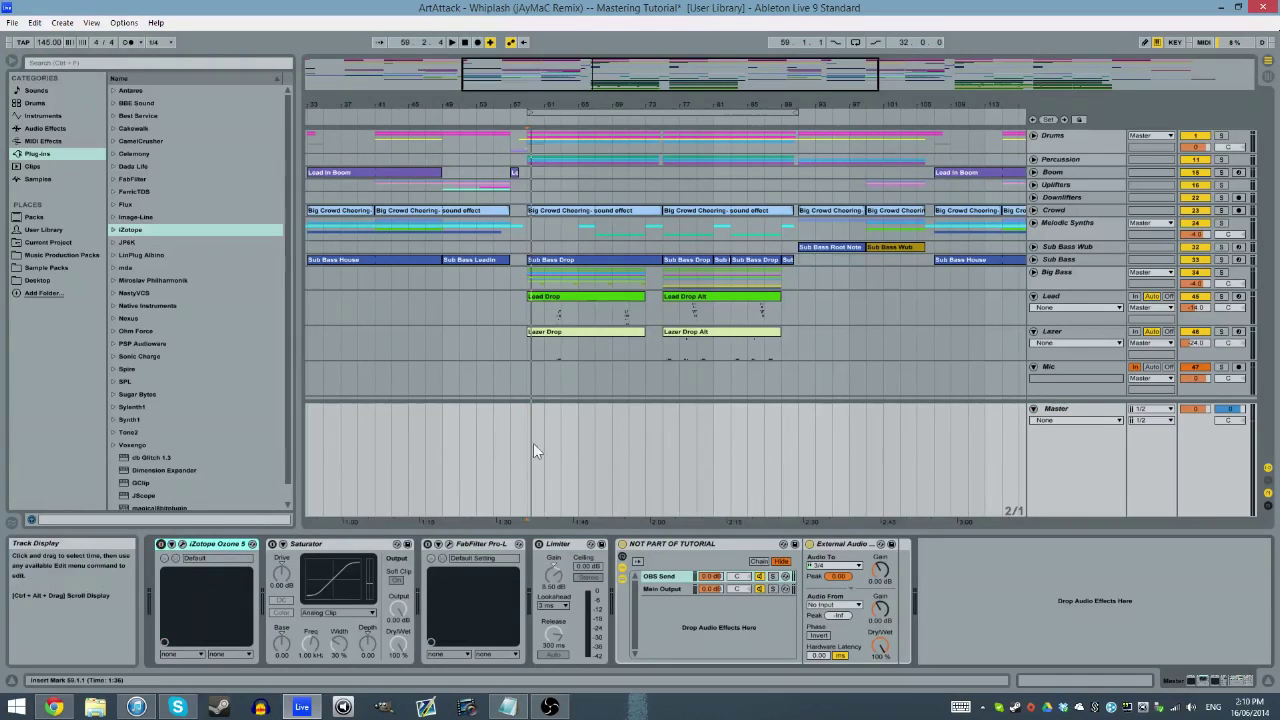
{"action": "key", "text": "space"}
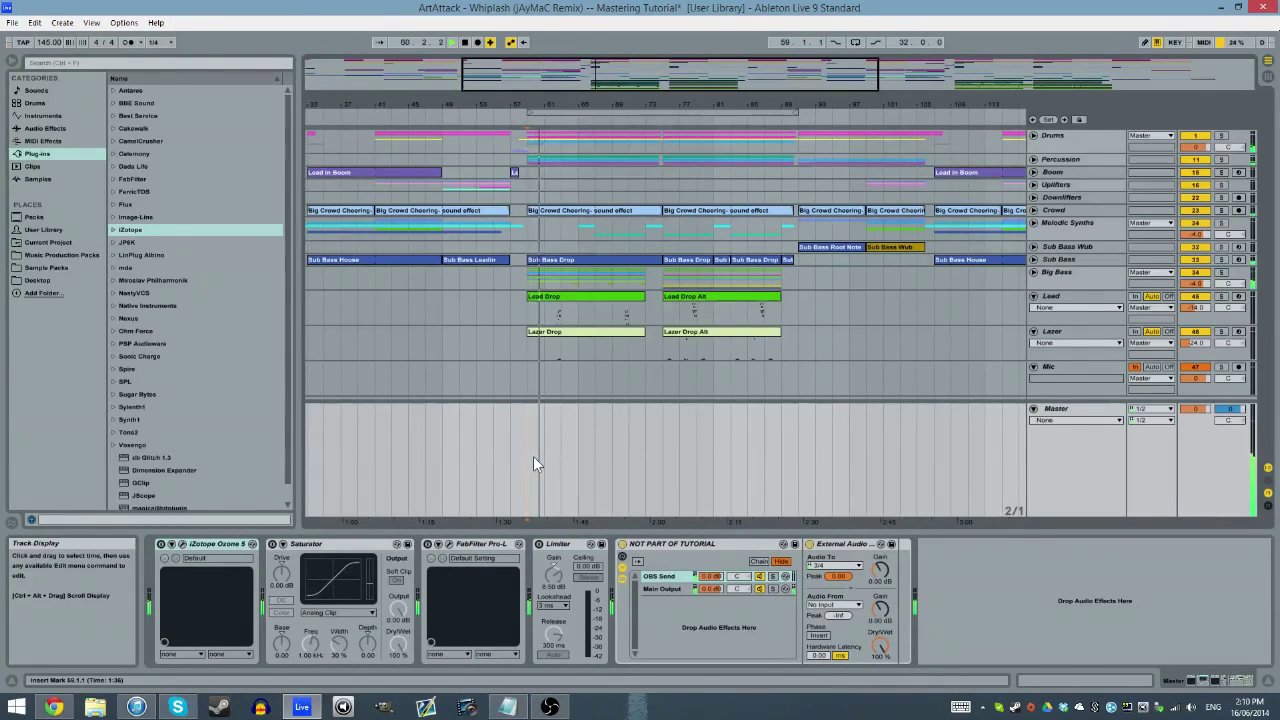
{"action": "key", "text": "space"}
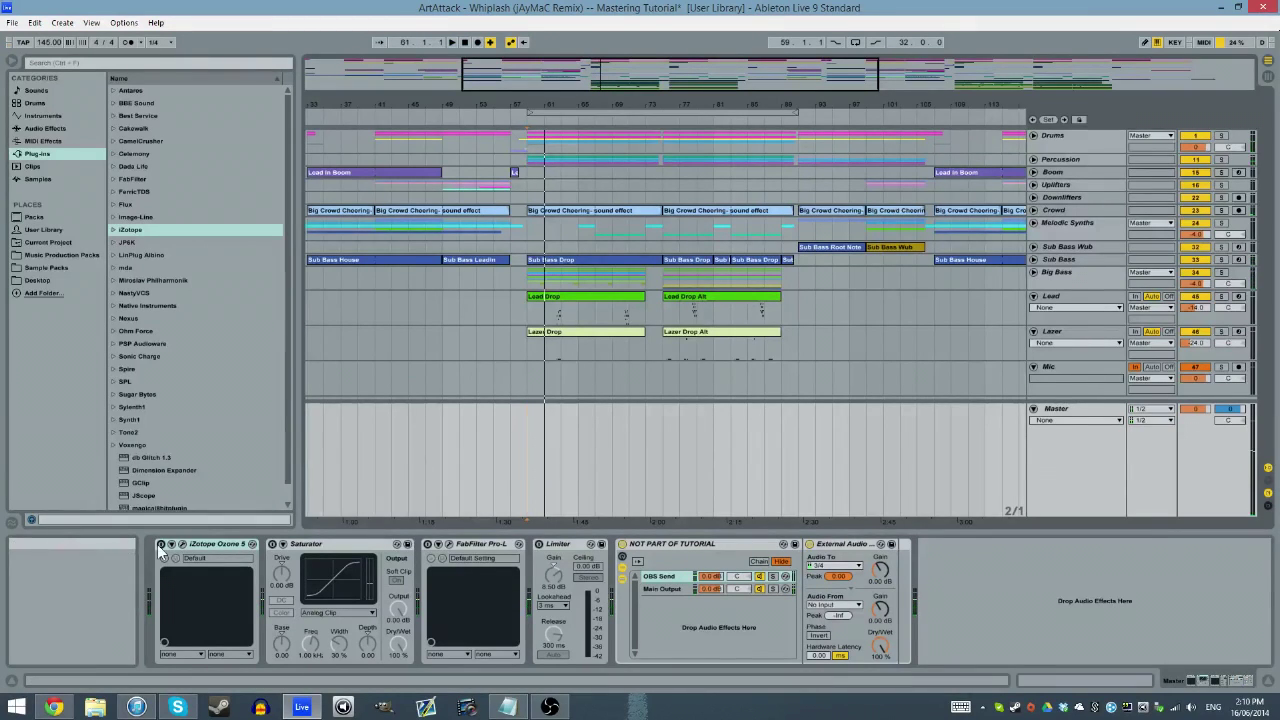
{"action": "key", "text": "space"}
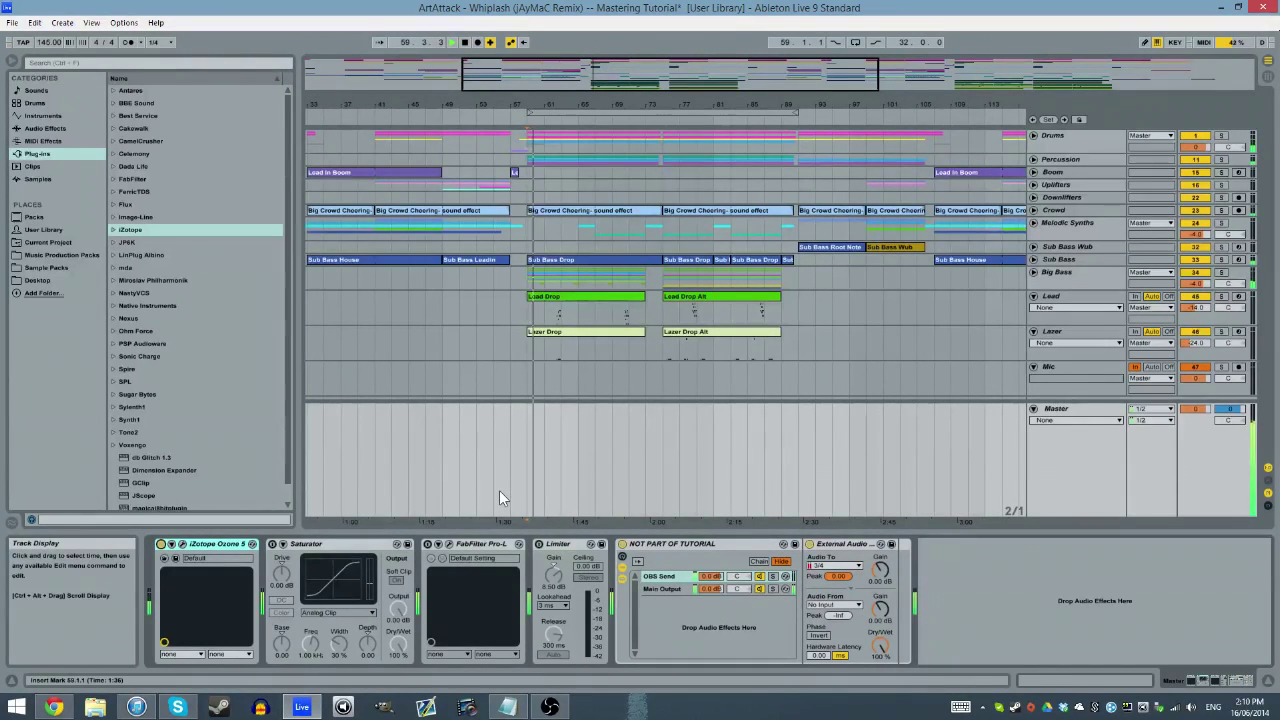
{"action": "key", "text": "space"}
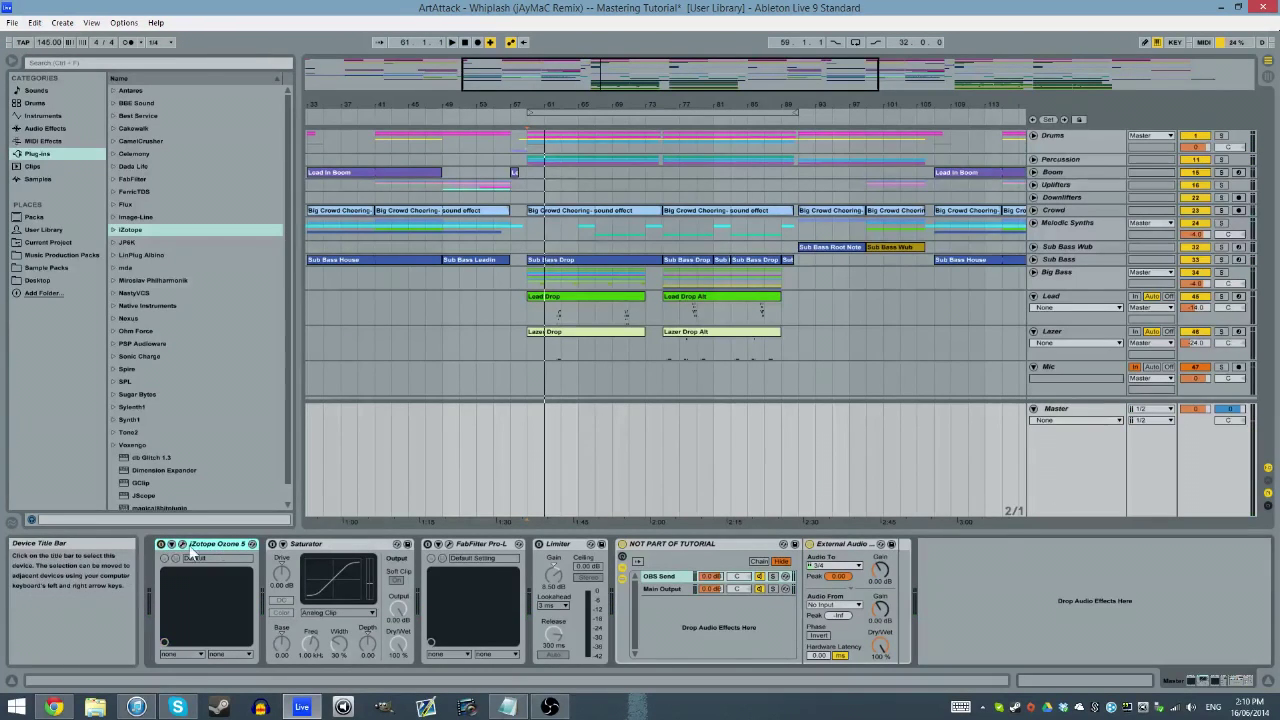
Step: Look over the devices in the Master chain and delete the existing iZotope Ozone 5
{"action": "key", "text": "Right"}
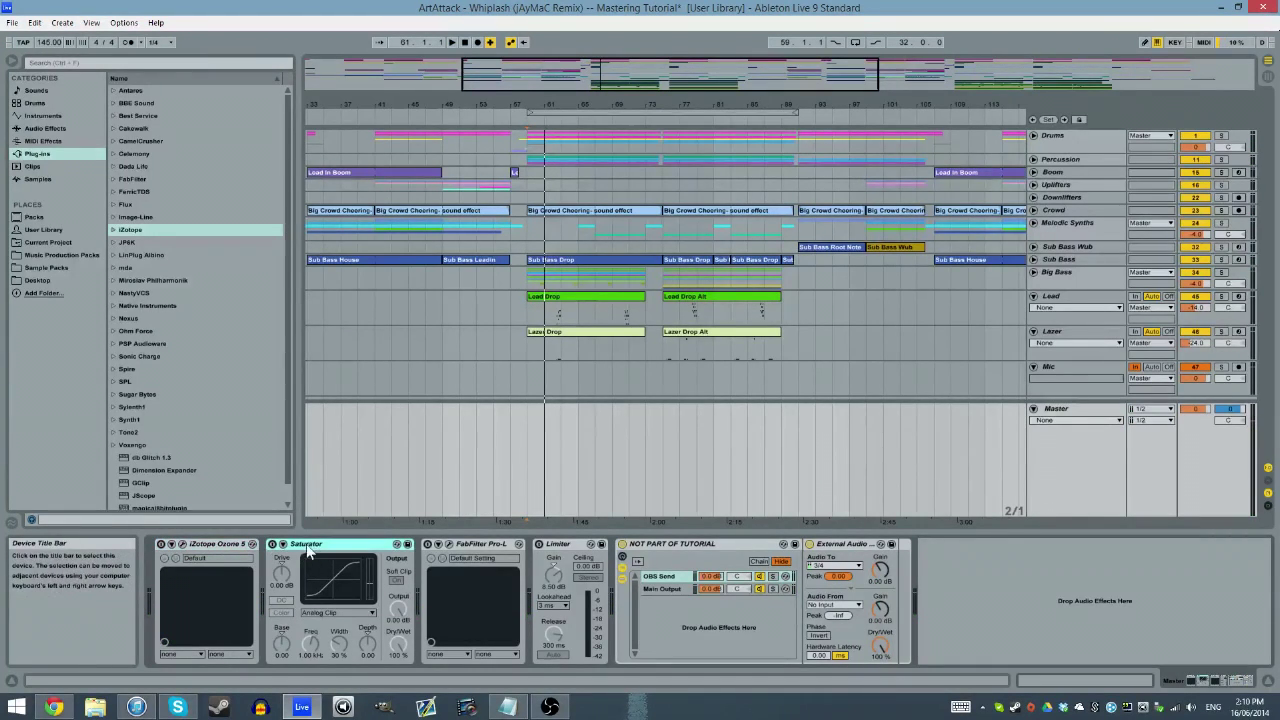
{"action": "key", "text": "Right"}
{"action": "left_click", "coordinate": [370, 548]}
{"action": "left_click", "coordinate": [205, 544]}
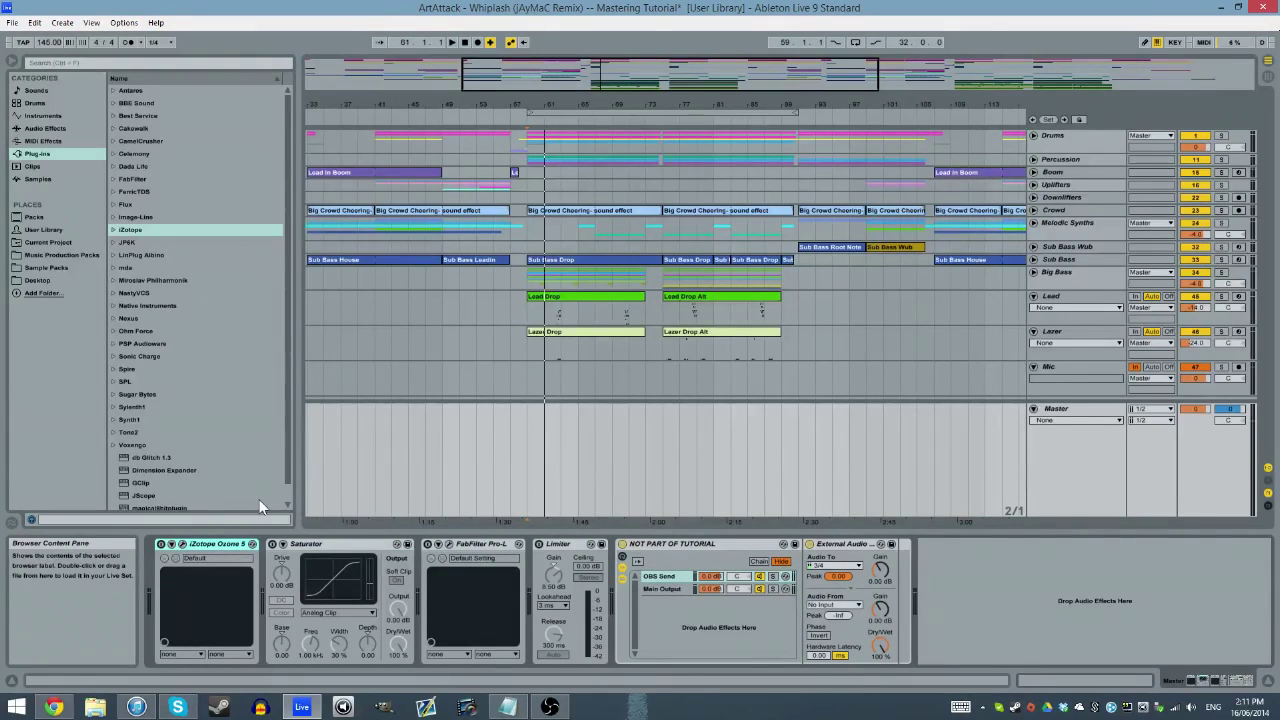
{"action": "key", "text": "Delete"}
Step: Load a fresh iZotope Ozone 5 at the start of the Master chain and dismiss its Preset Manager
{"action": "left_click", "coordinate": [113, 229]}
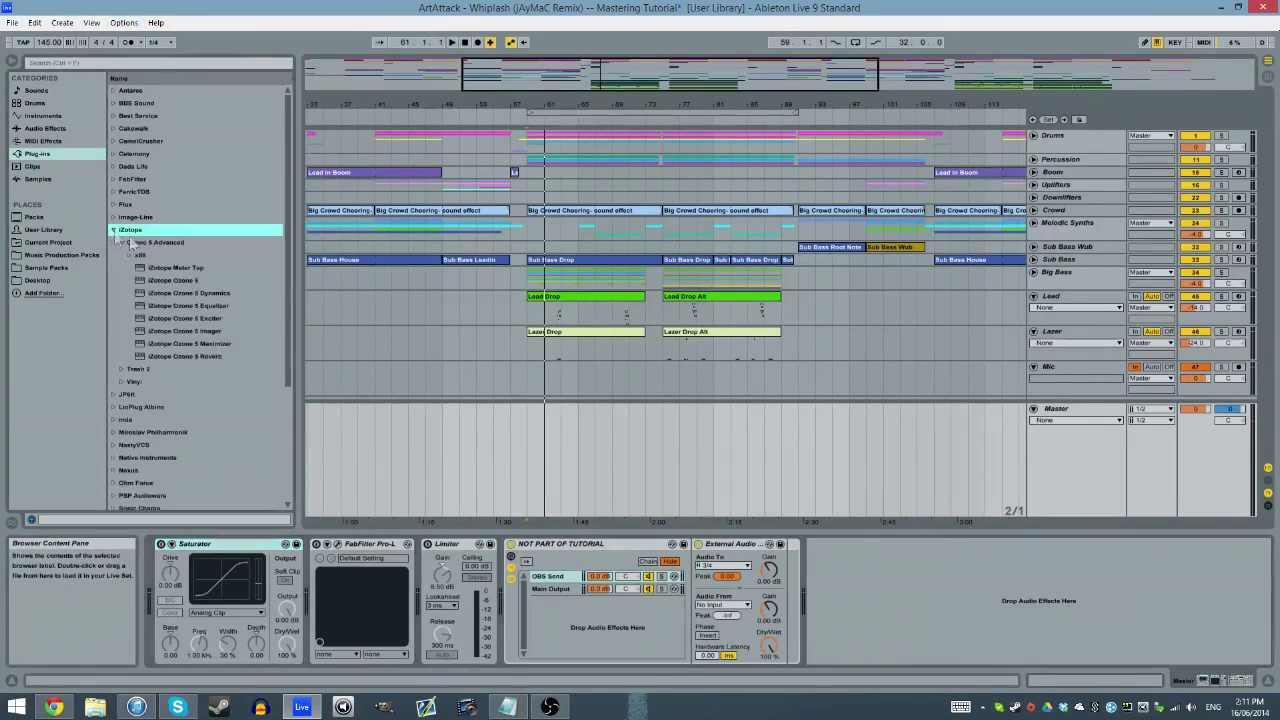
{"action": "left_click", "coordinate": [165, 281]}
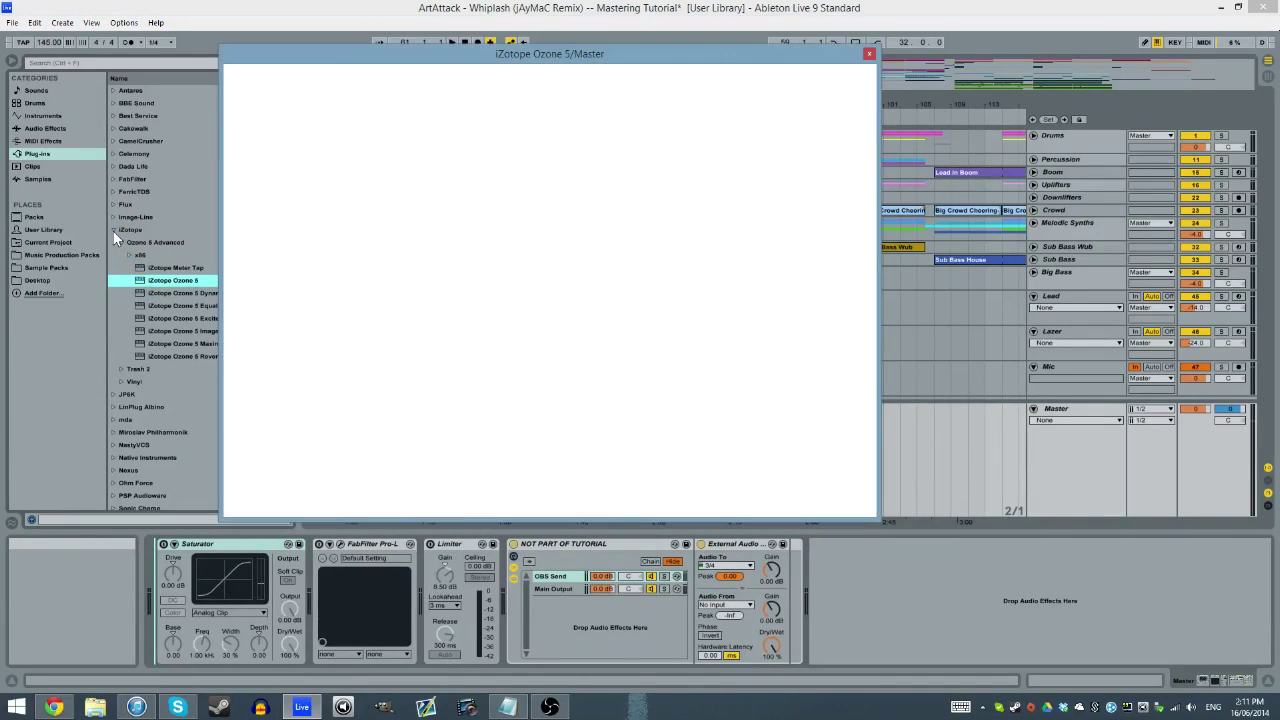
{"action": "left_click", "coordinate": [113, 231]}
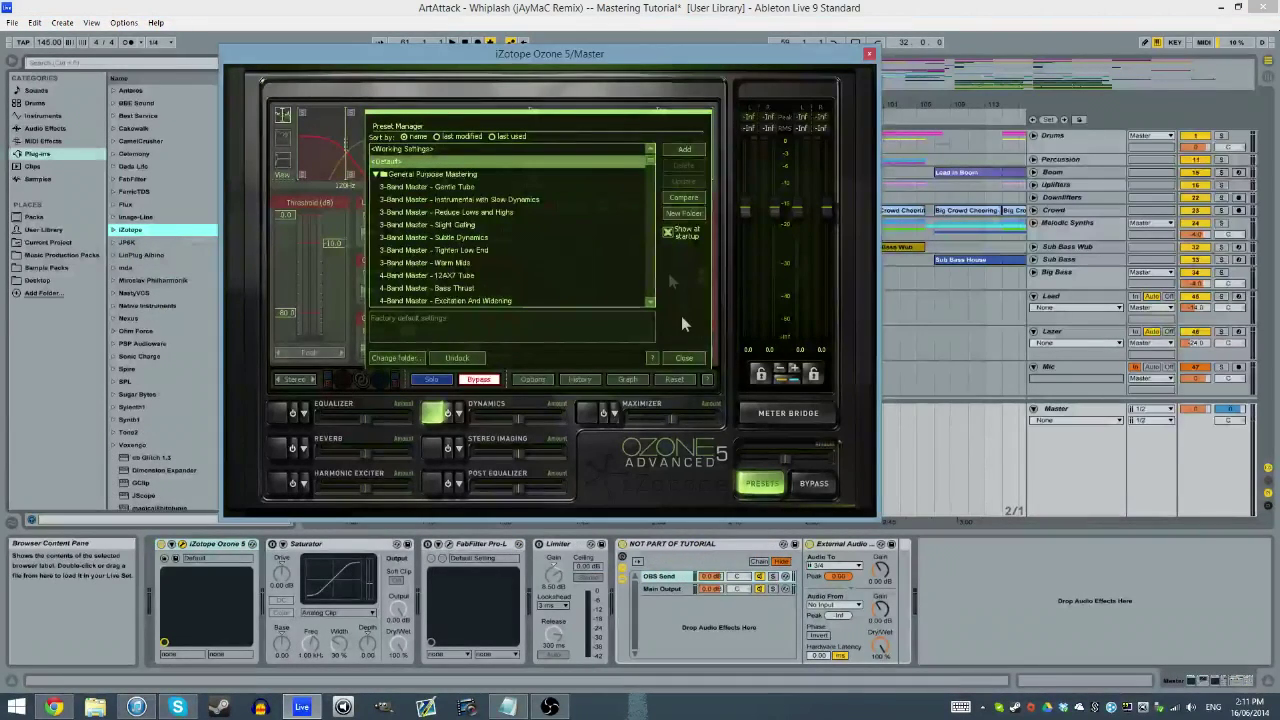
{"action": "left_click", "coordinate": [680, 357]}
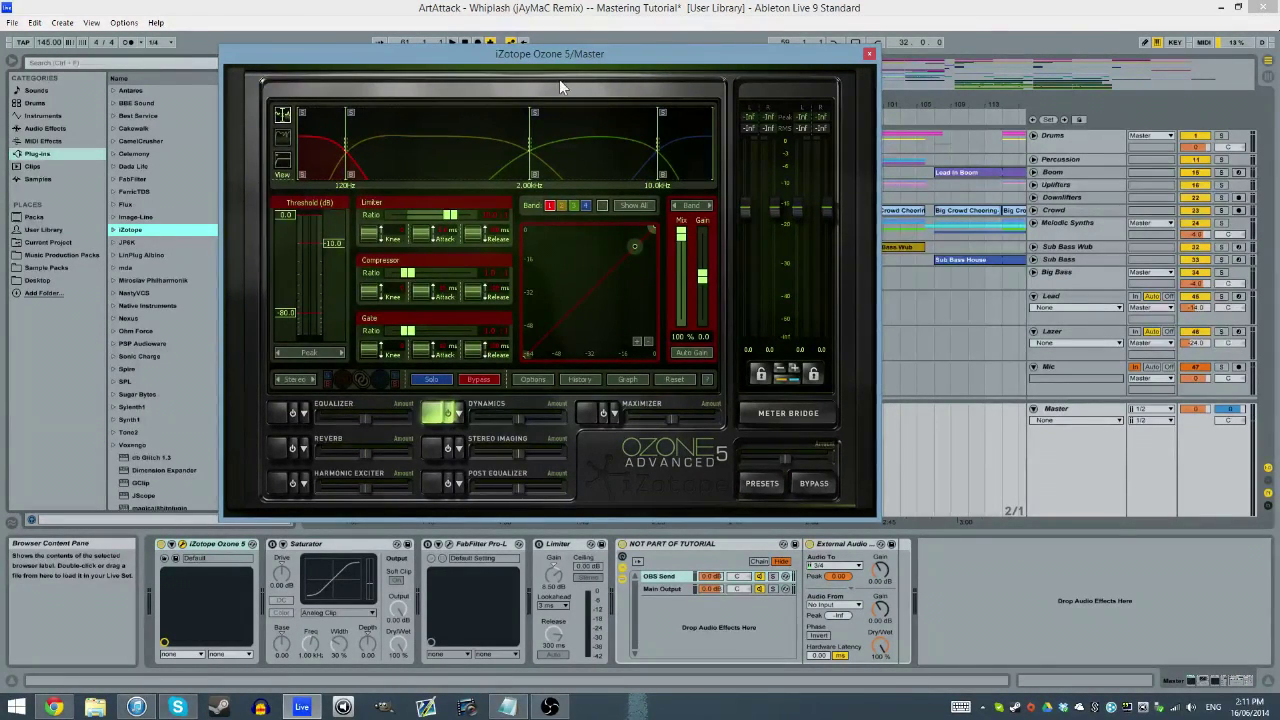
{"action": "left_click_drag", "start_coordinate": [573, 62], "coordinate": [577, 72]}
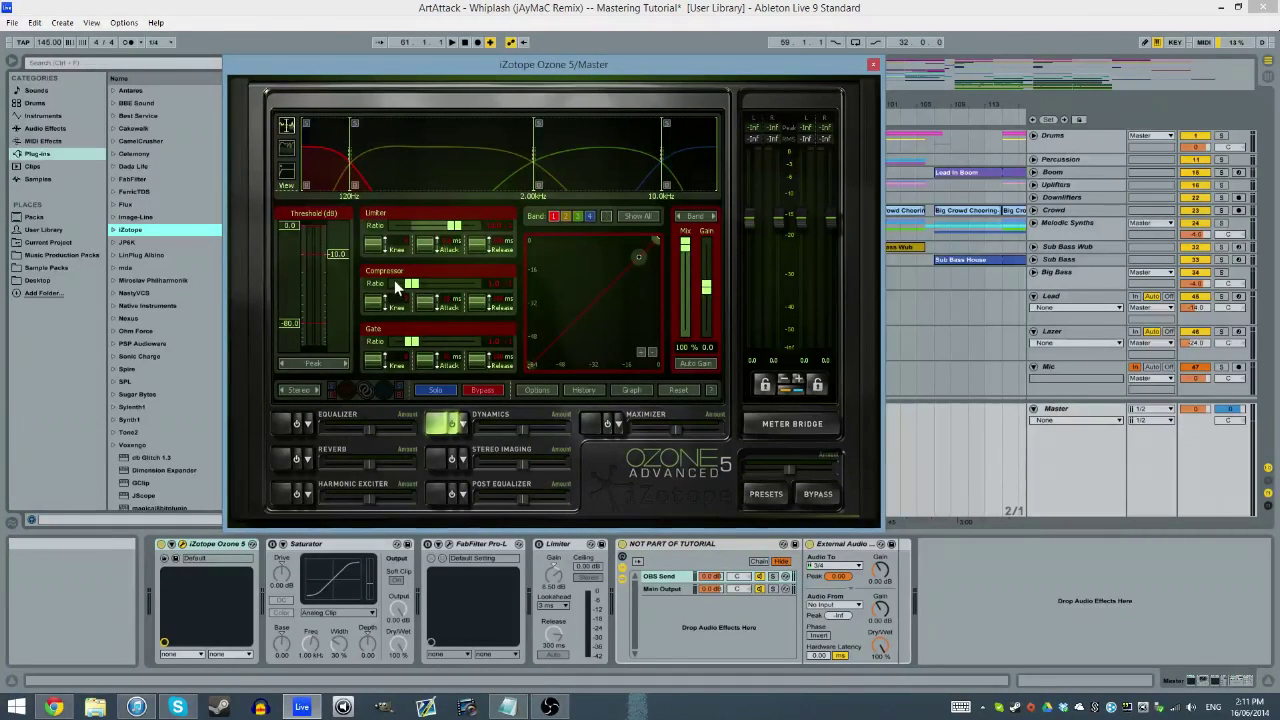
Step: Raise the compressor ratio of the low band in Ozone's Dynamics module and audition the drop
{"action": "left_click_drag", "start_coordinate": [406, 287], "coordinate": [437, 289]}
{"action": "left_click_drag", "start_coordinate": [601, 60], "coordinate": [634, 61]}
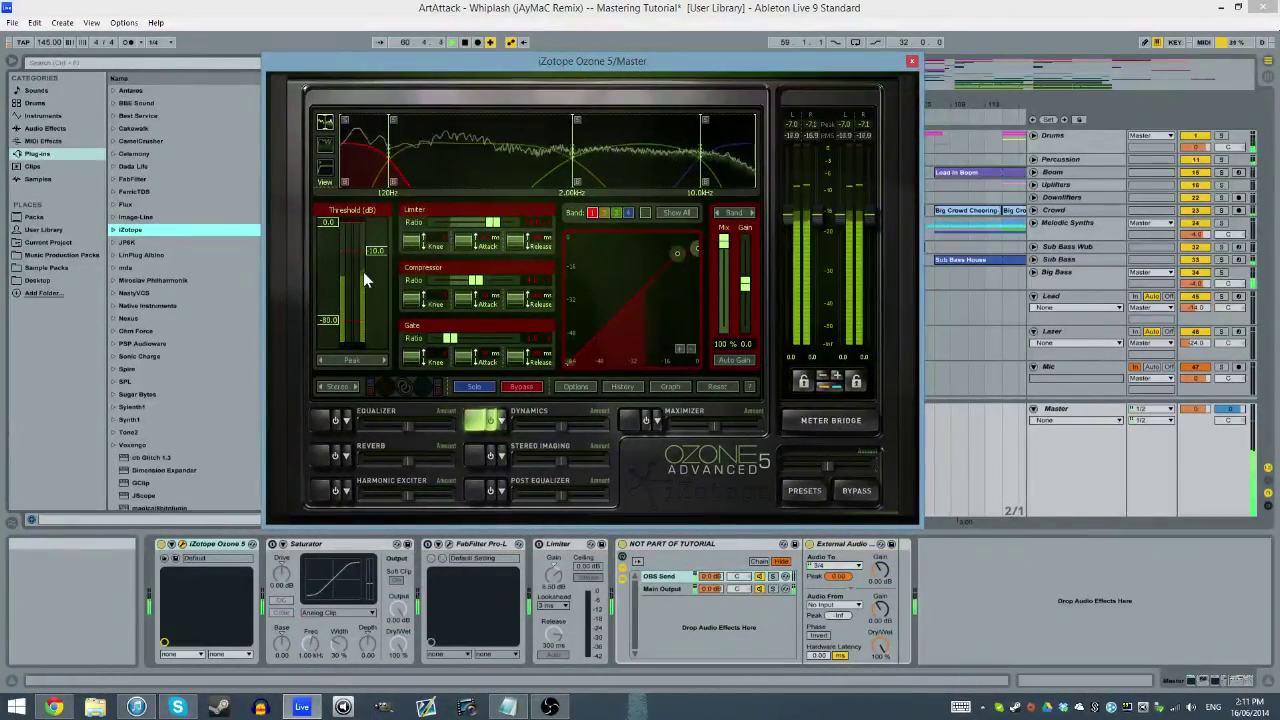
{"action": "key", "text": "space"}
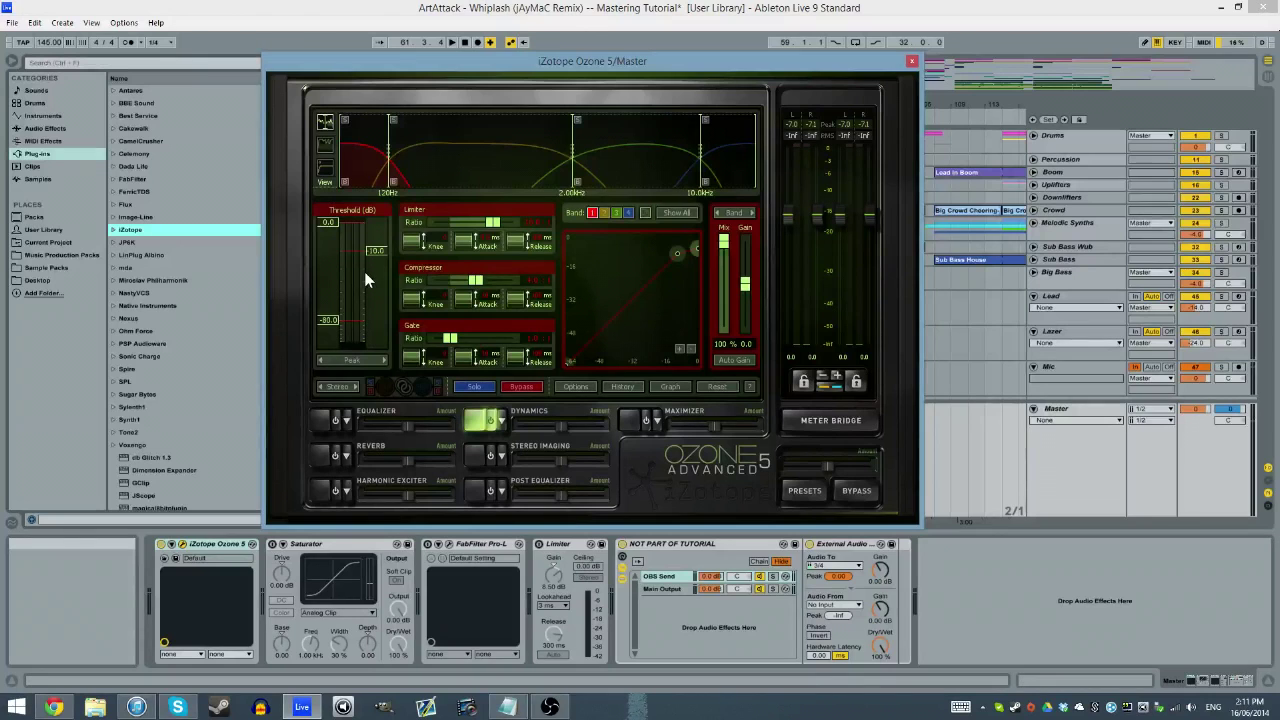
Step: Lower the low band's compressor threshold to -26.0 dB while listening to the drop
{"action": "mouse_move", "coordinate": [371, 251]}
{"action": "left_mouse_down"}
{"action": "mouse_move", "coordinate": [372, 283]}
{"action": "mouse_move", "coordinate": [376, 270]}
{"action": "left_mouse_up"}
{"action": "left_click_drag", "start_coordinate": [473, 64], "coordinate": [461, 66]}
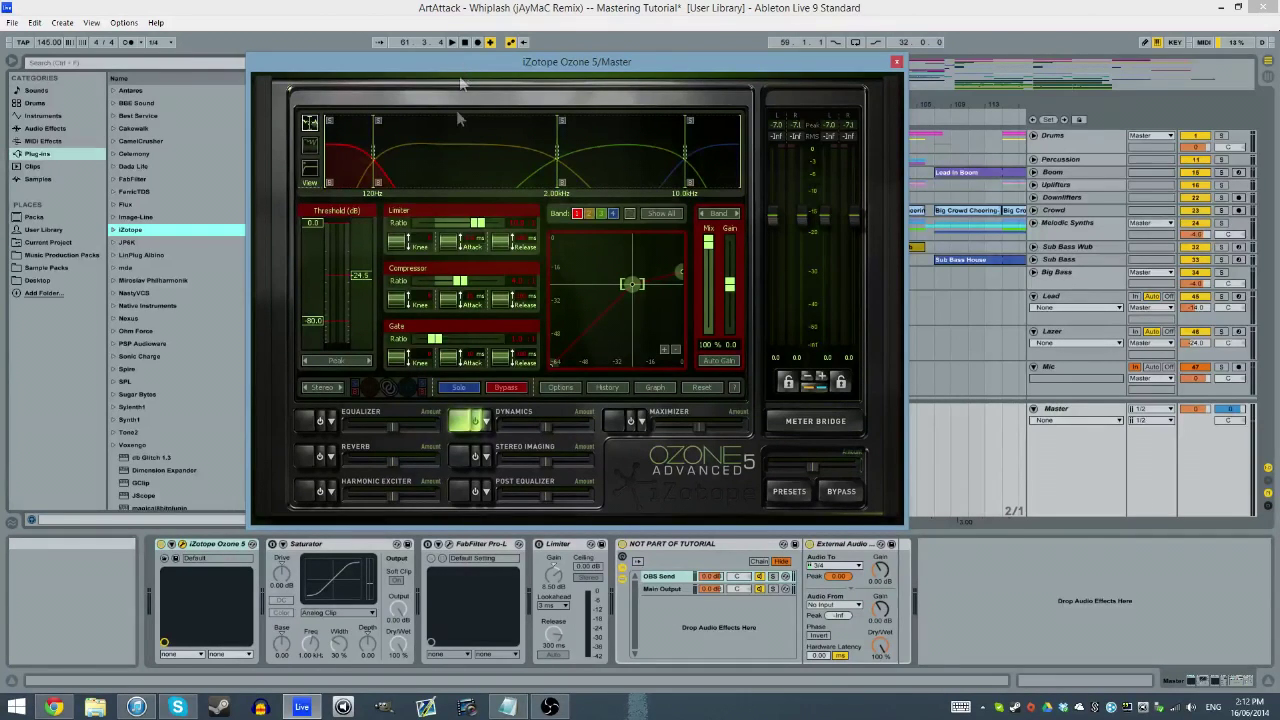
{"action": "key", "text": "space"}
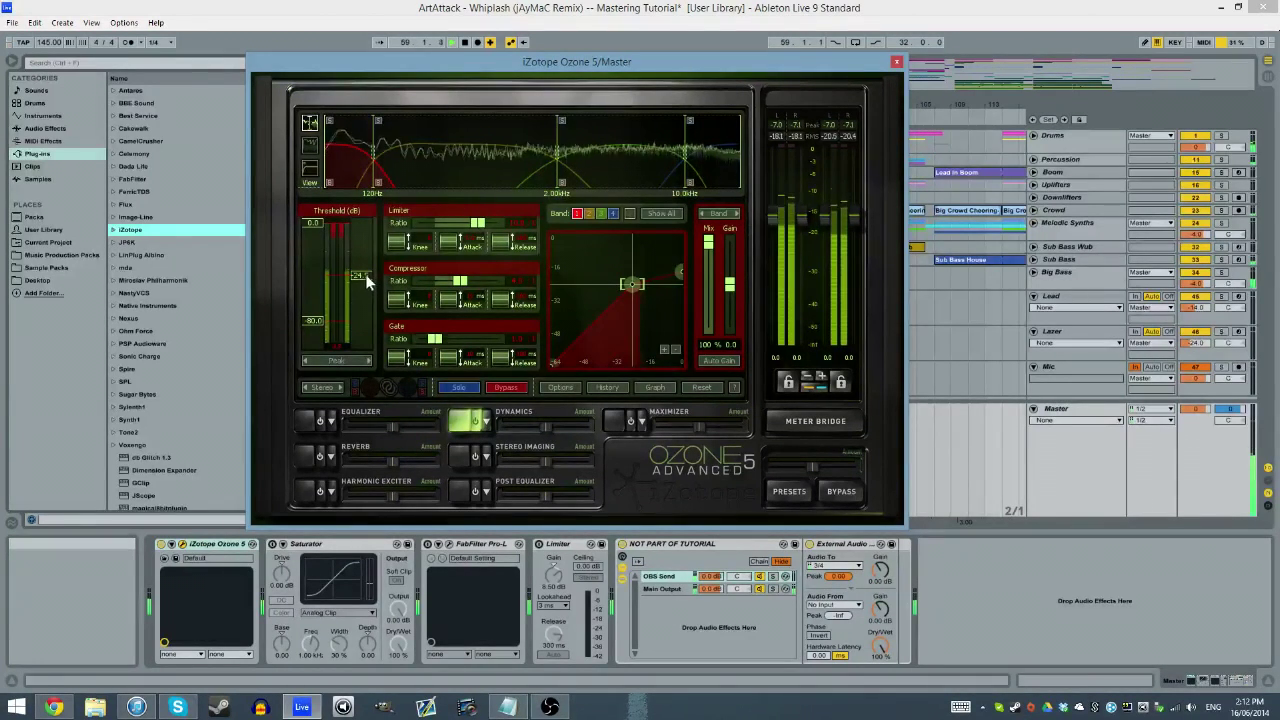
{"action": "left_click_drag", "start_coordinate": [365, 274], "coordinate": [366, 278]}
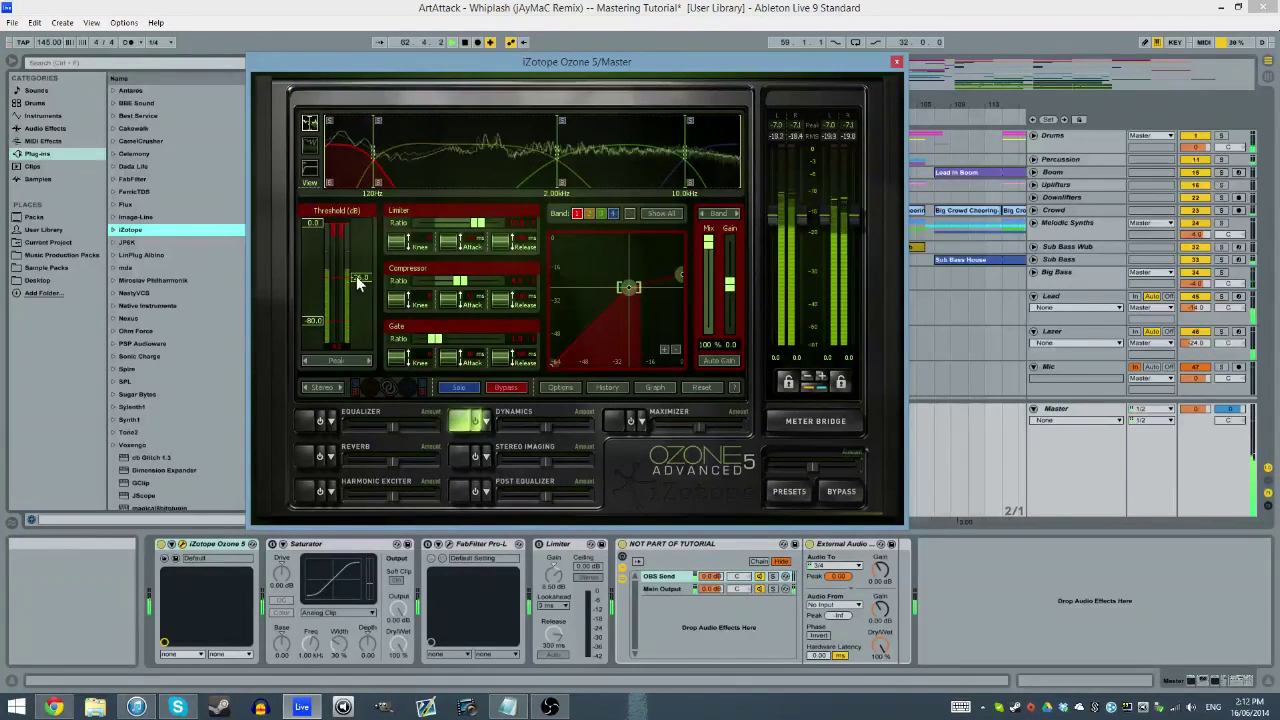
{"action": "key", "text": "space"}
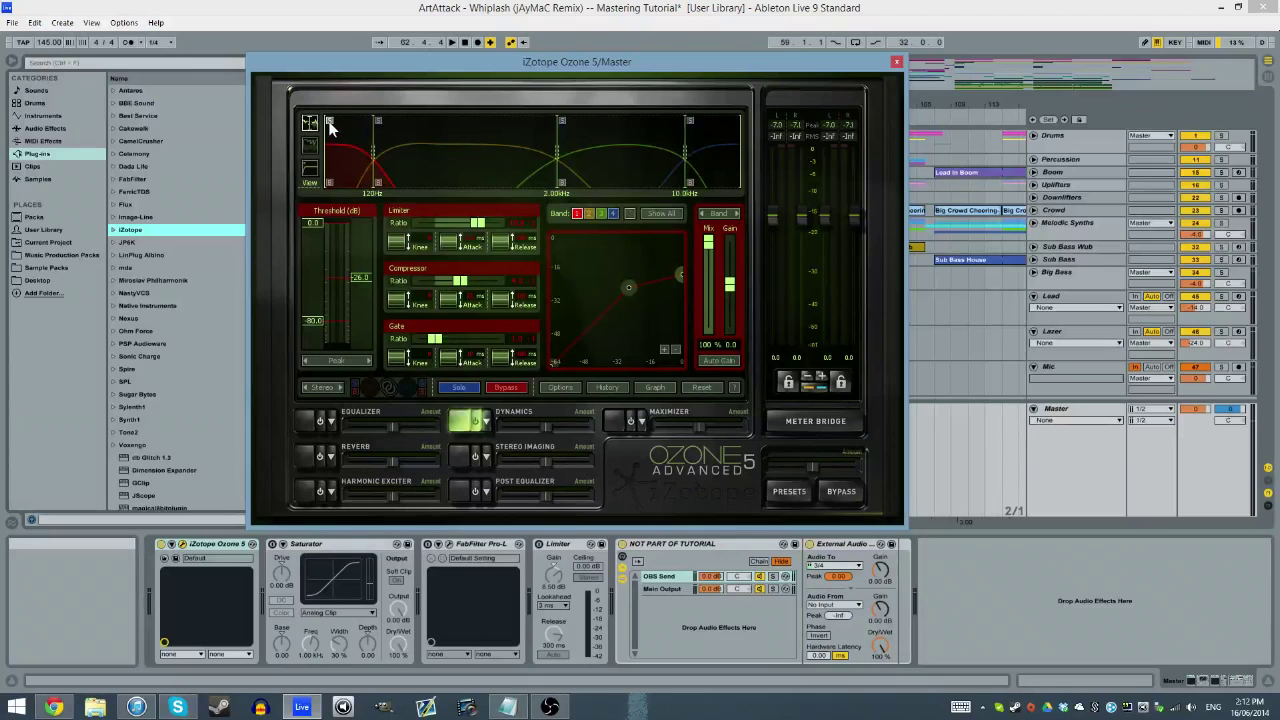
Step: Solo the low band to audition its compression and enable Auto Gain
{"action": "left_click", "coordinate": [329, 185]}
{"action": "key", "text": "space"}
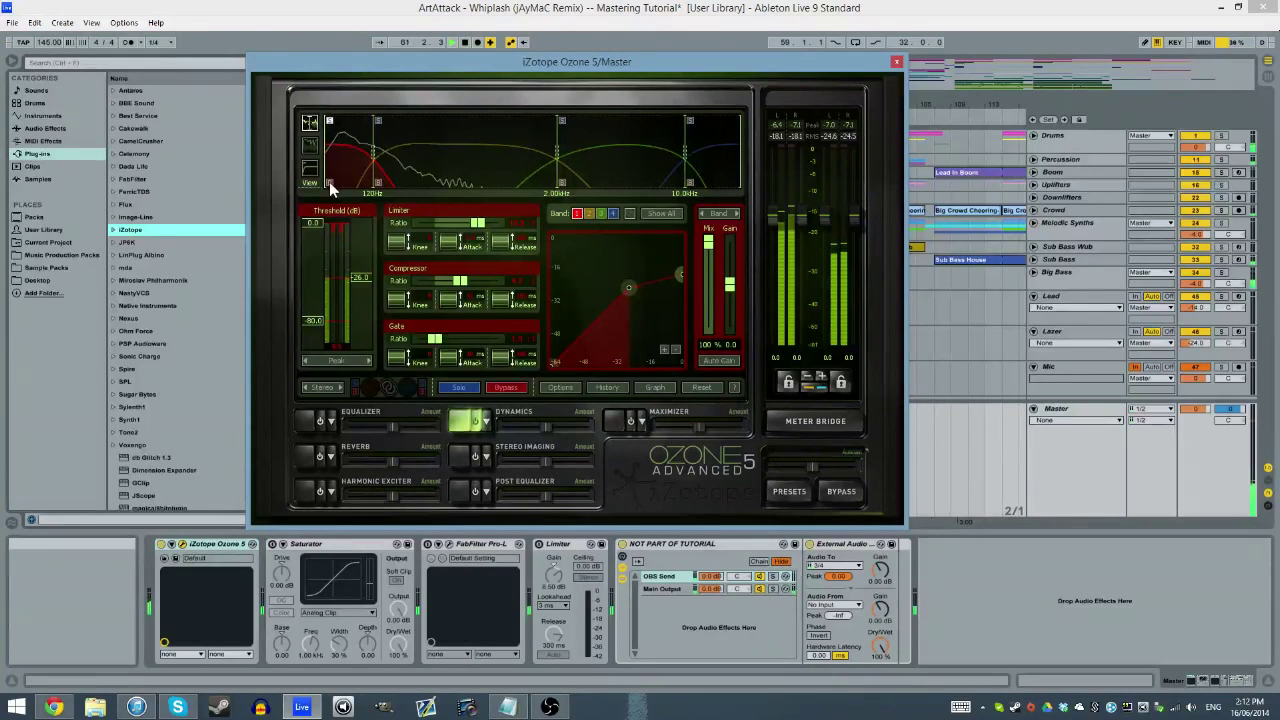
{"action": "key", "text": "space"}
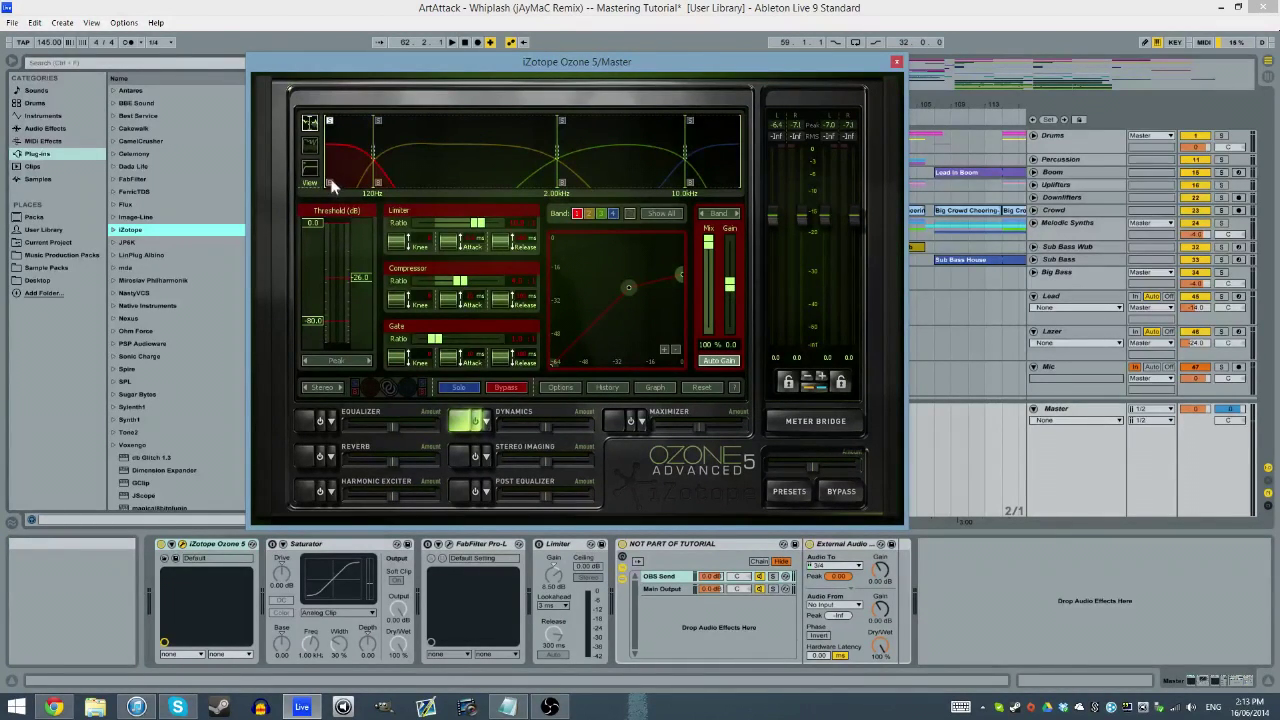
Step: Audition the drop and set the low band's limiter threshold to -12.0 dB
{"action": "key", "text": "space"}
{"action": "left_click_drag", "start_coordinate": [314, 222], "coordinate": [314, 252]}
{"action": "key", "text": "space"}
{"action": "left_click_drag", "start_coordinate": [313, 223], "coordinate": [314, 256]}
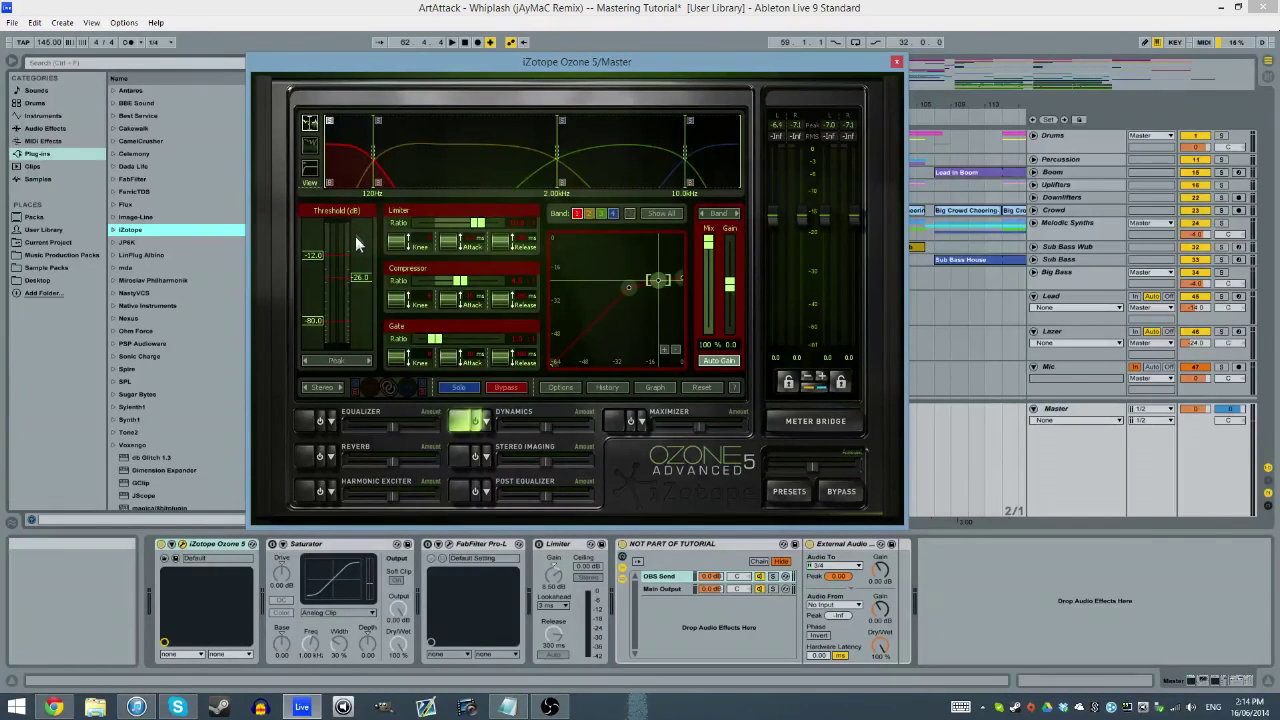
Step: Set the compressor ratio of band 2, the low-mid band, to 2.1:1
{"action": "left_click", "coordinate": [392, 163]}
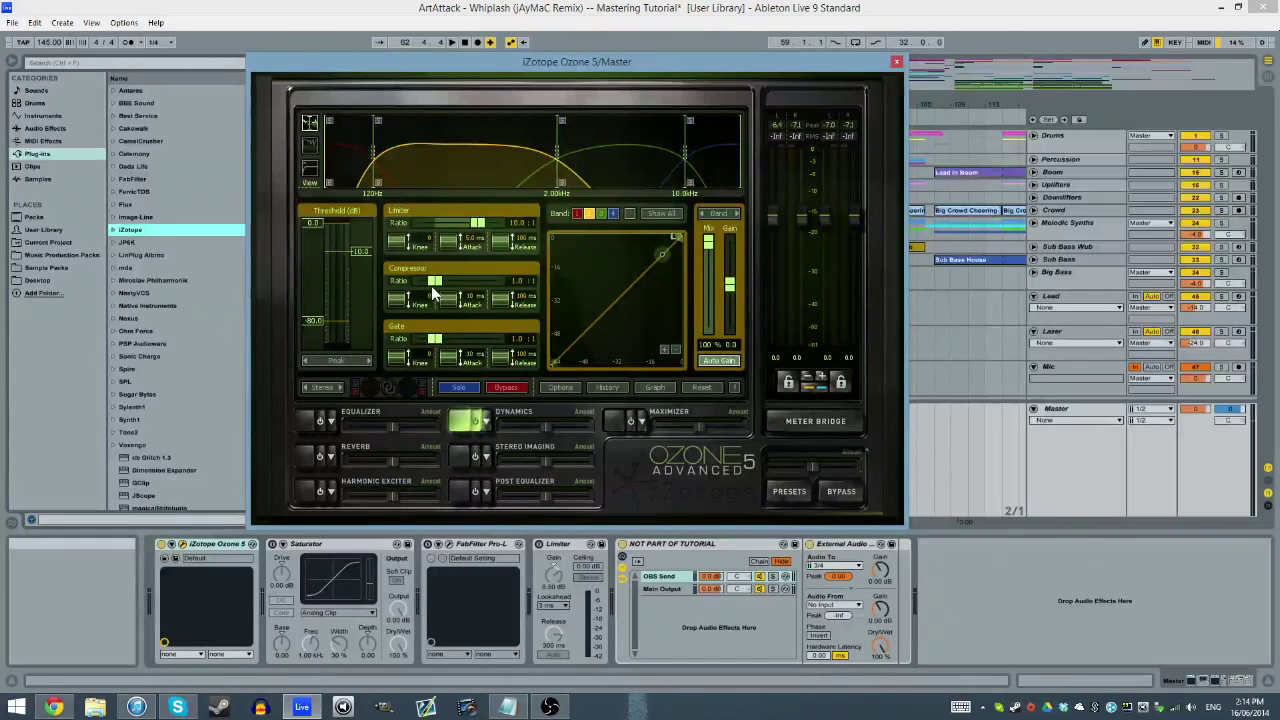
{"action": "left_click_drag", "start_coordinate": [451, 284], "coordinate": [449, 285]}
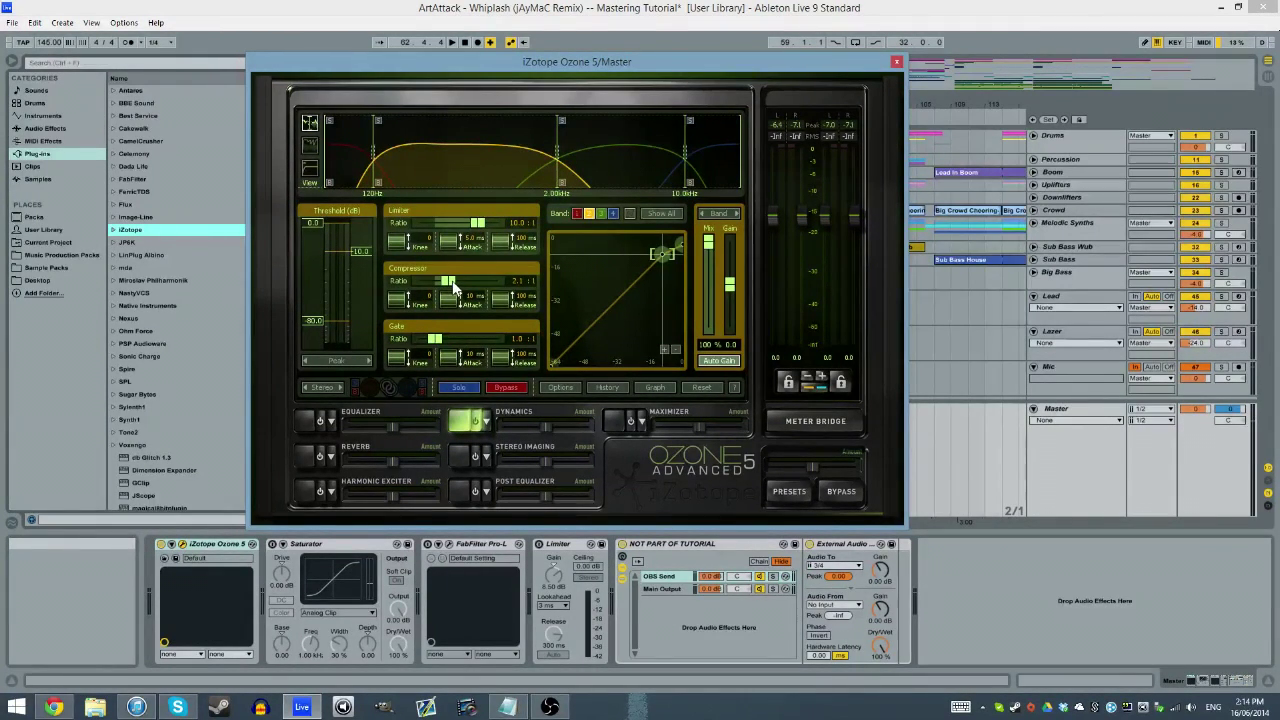
{"action": "left_click_drag", "start_coordinate": [494, 282], "coordinate": [448, 282]}
Step: Go through the four frequency bands and examine the dynamics settings of each
{"action": "left_click", "coordinate": [350, 170]}
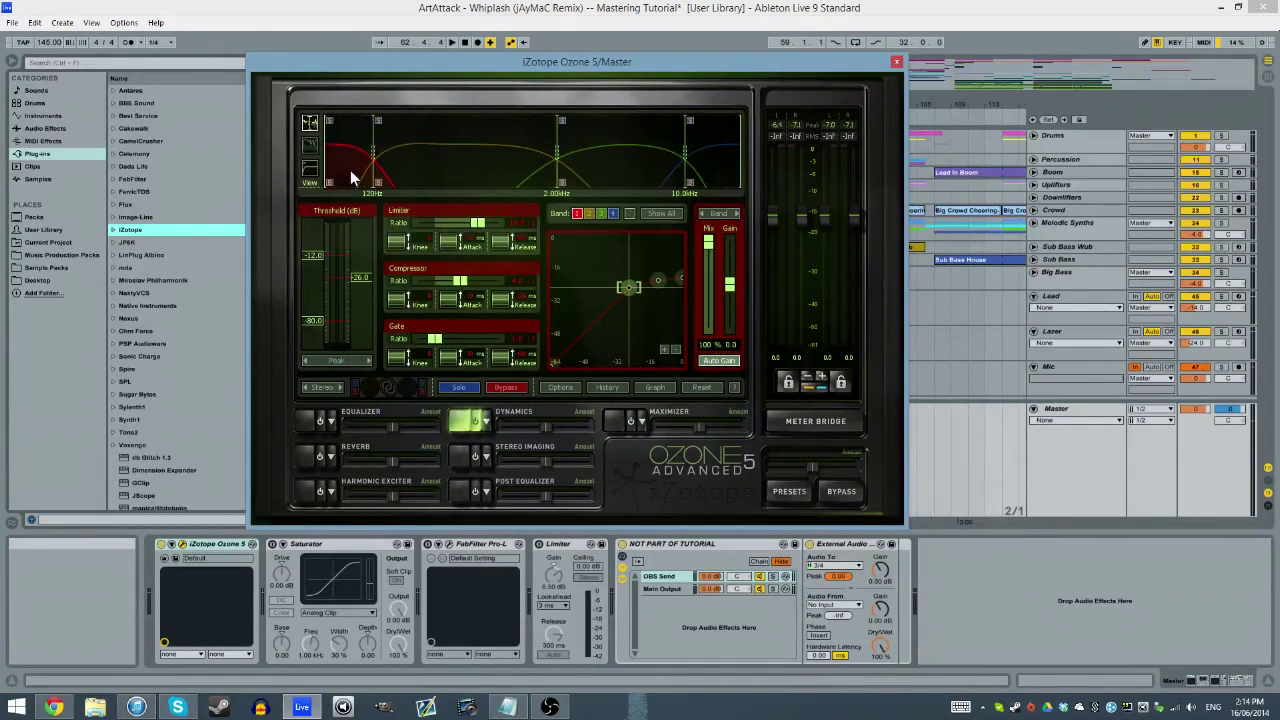
{"action": "left_click", "coordinate": [492, 166]}
{"action": "left_click", "coordinate": [619, 176]}
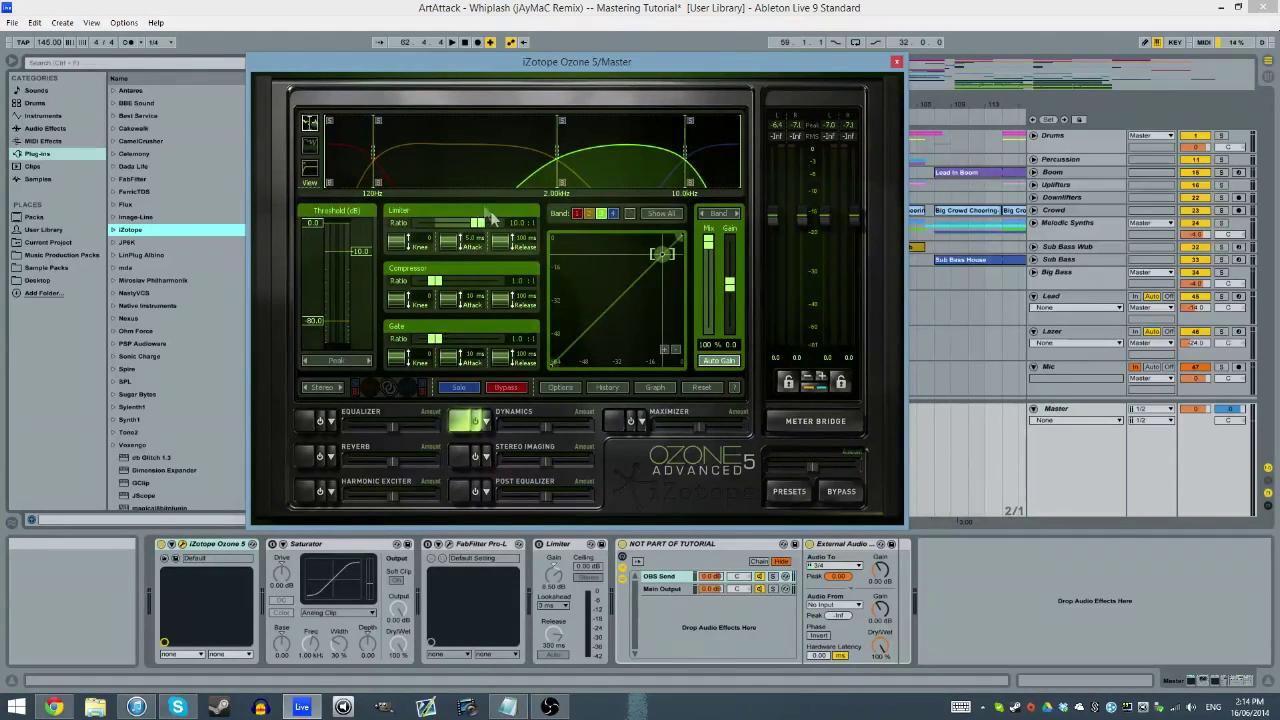
{"action": "left_click", "coordinate": [723, 164]}
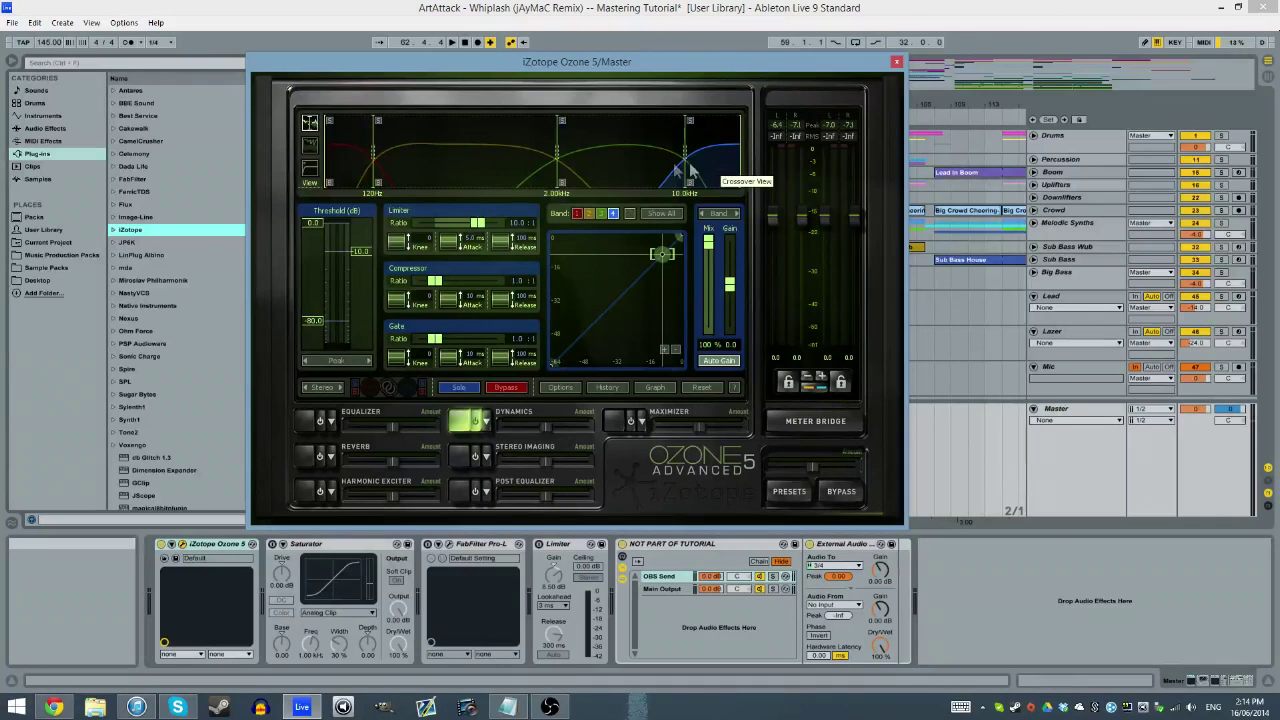
{"action": "left_click", "coordinate": [640, 174]}
{"action": "left_click", "coordinate": [480, 175]}
{"action": "left_click", "coordinate": [333, 172]}
Step: Lower band 2's compressor threshold to about -24 dB while playing the drop
{"action": "left_click", "coordinate": [436, 169]}
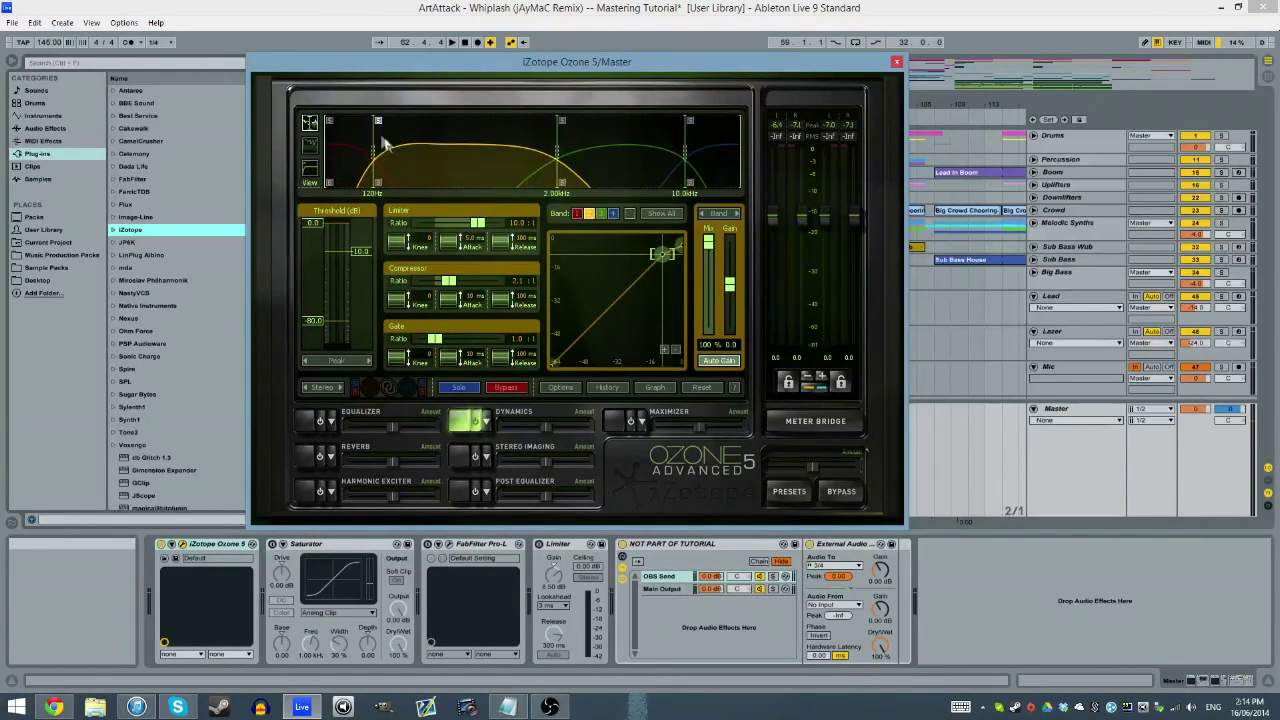
{"action": "key", "text": "space"}
{"action": "left_click_drag", "start_coordinate": [361, 249], "coordinate": [362, 276]}
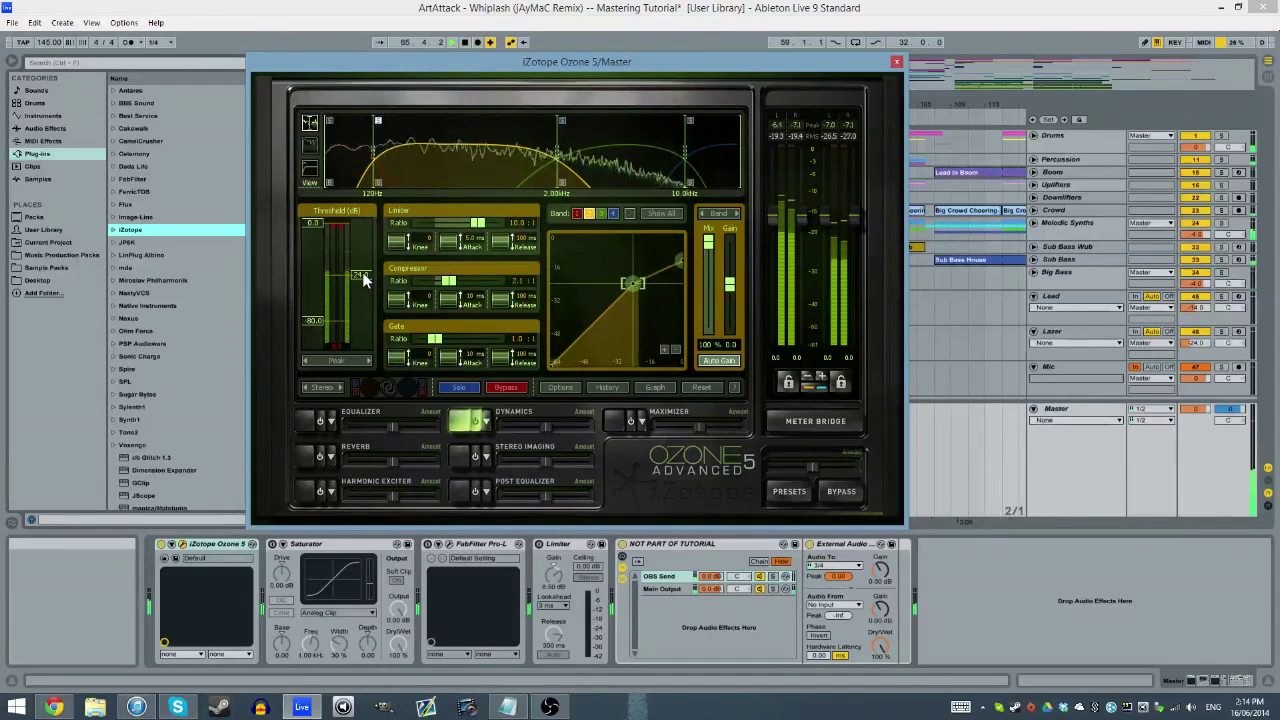
{"action": "scroll", "coordinate": [363, 274], "scroll_direction": "up", "scroll_amount": 2}
{"action": "scroll", "coordinate": [364, 274], "scroll_direction": "down", "scroll_amount": 2}
{"action": "scroll", "coordinate": [366, 272], "scroll_direction": "up", "scroll_amount": 2}
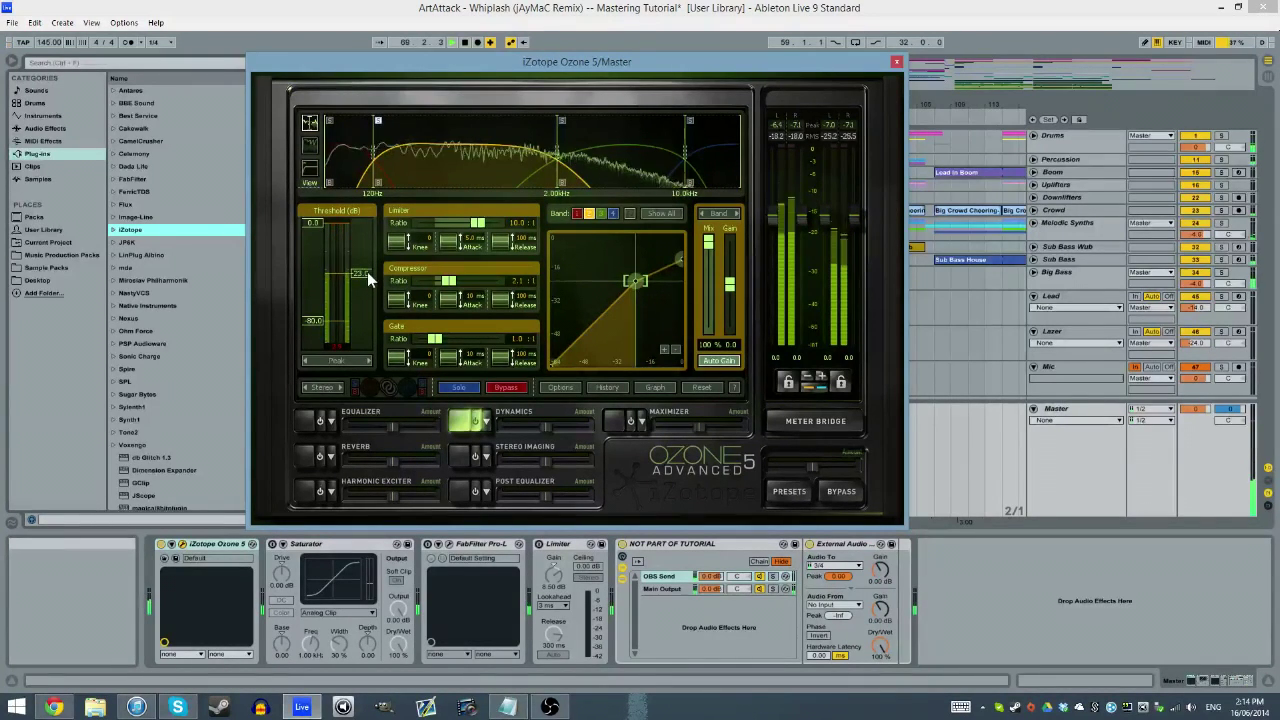
{"action": "scroll", "coordinate": [367, 272], "scroll_direction": "down", "scroll_amount": 1}
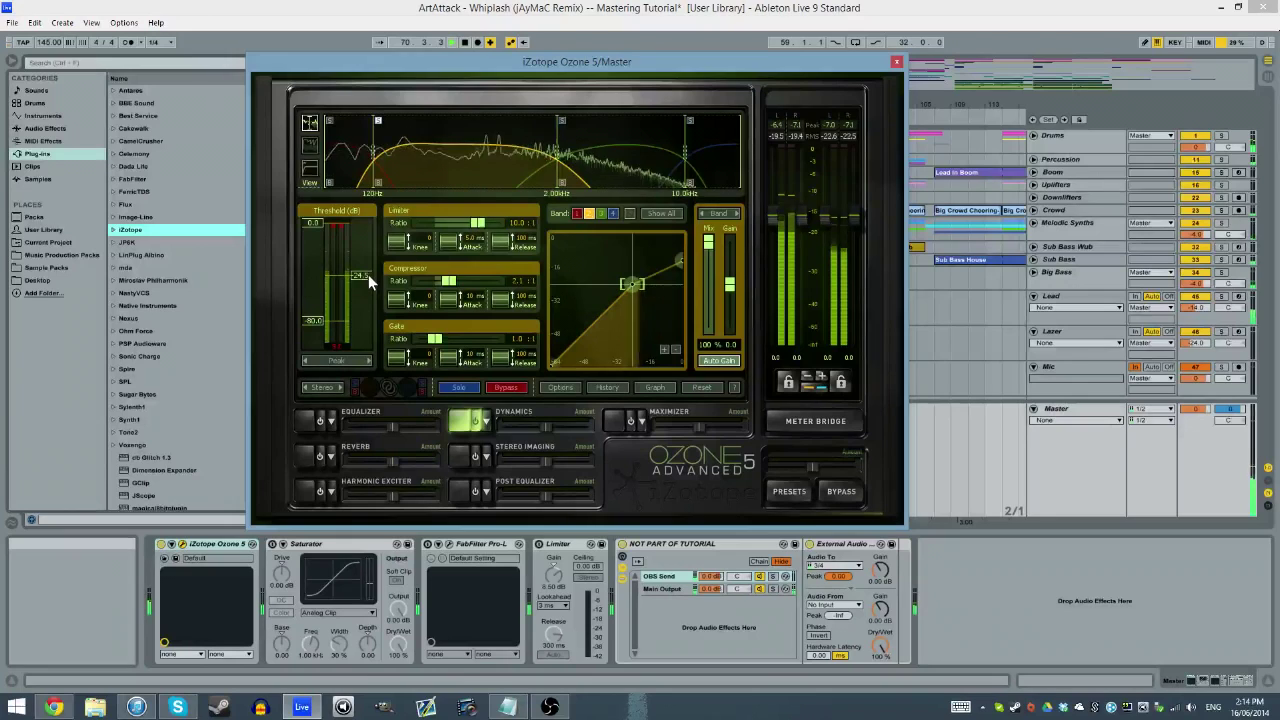
{"action": "key", "text": "space"}
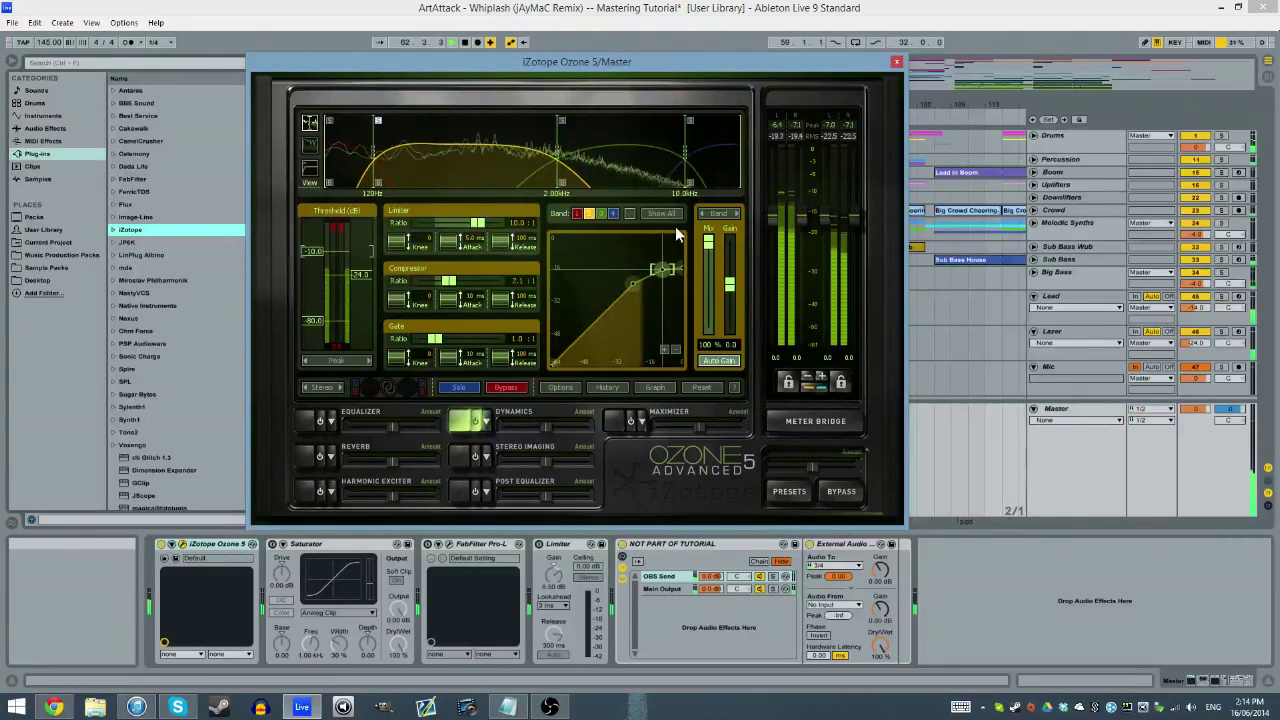
Step: Set band 2's compressor threshold to -22.5 dB while playing the drop
{"action": "key", "text": "space"}
{"action": "key", "text": "space"}
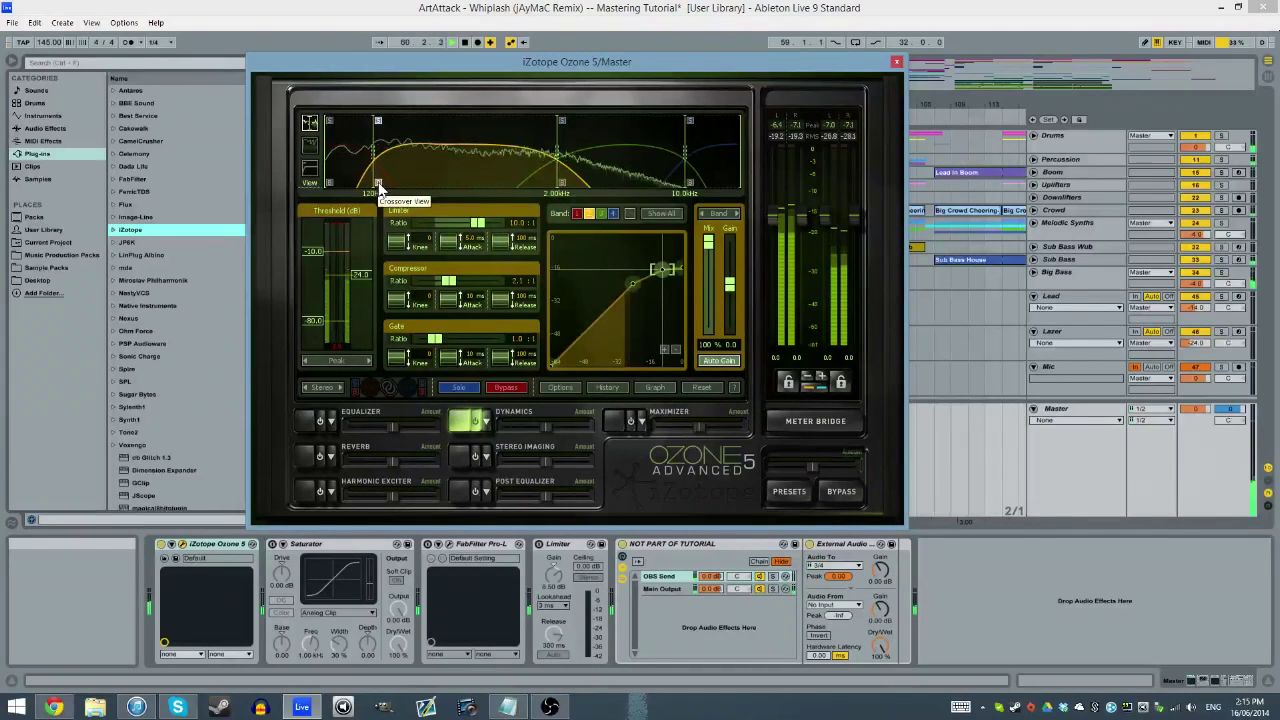
{"action": "left_click_drag", "start_coordinate": [361, 284], "coordinate": [362, 276]}
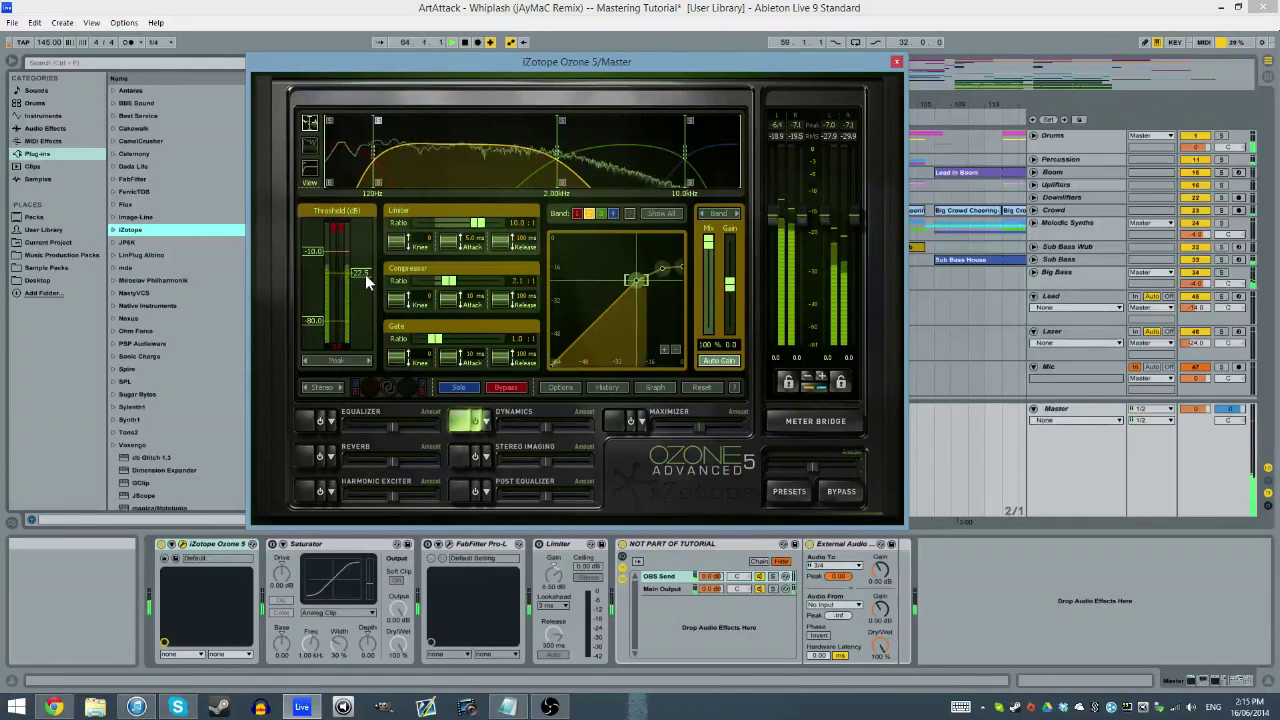
{"action": "left_click_drag", "start_coordinate": [365, 274], "coordinate": [365, 272]}
{"action": "key", "text": "space"}
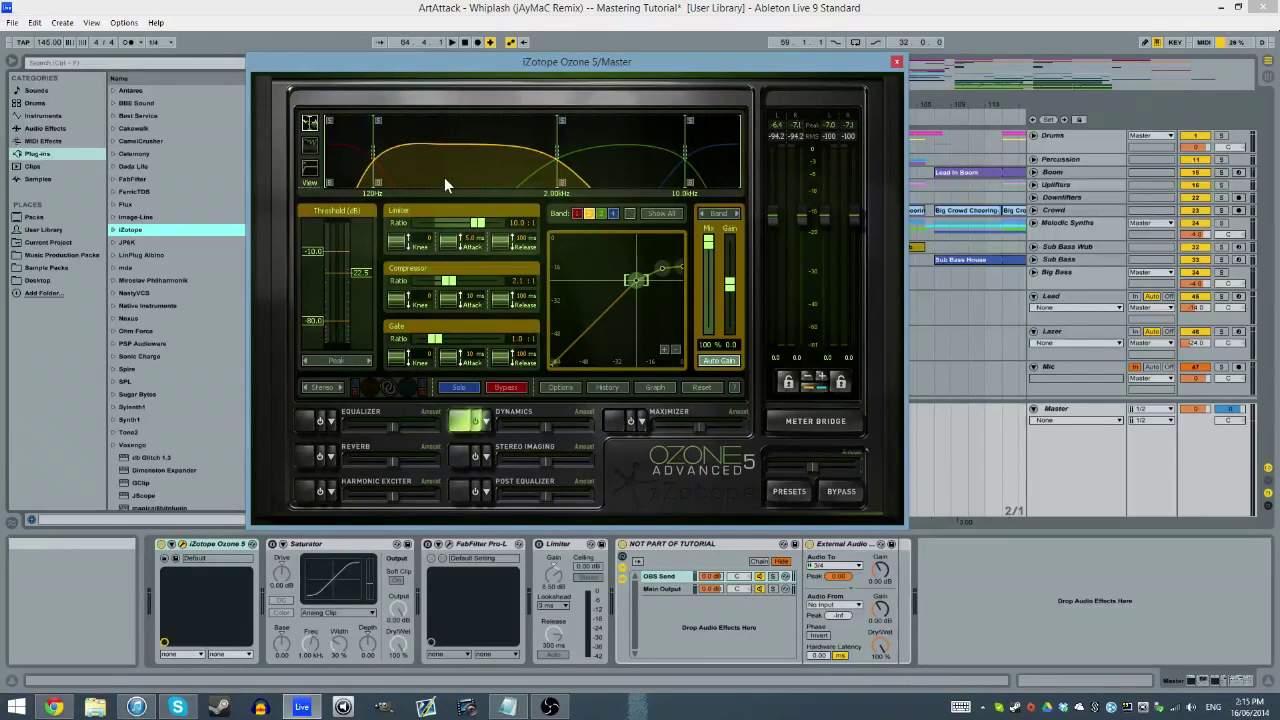
Step: Set the compressor ratio of band 3, the upper-mid band, to 2.8:1
{"action": "left_click_drag", "start_coordinate": [449, 278], "coordinate": [447, 279]}
{"action": "left_click", "coordinate": [601, 212]}
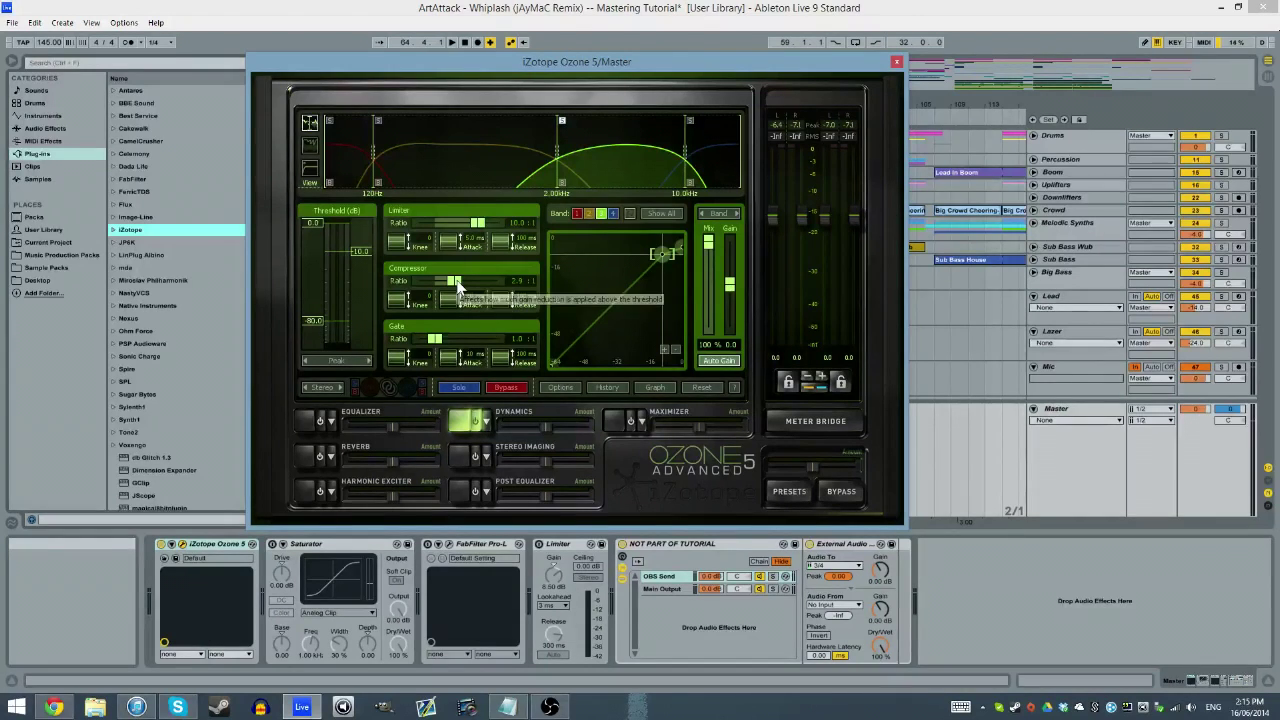
{"action": "key", "text": "space"}
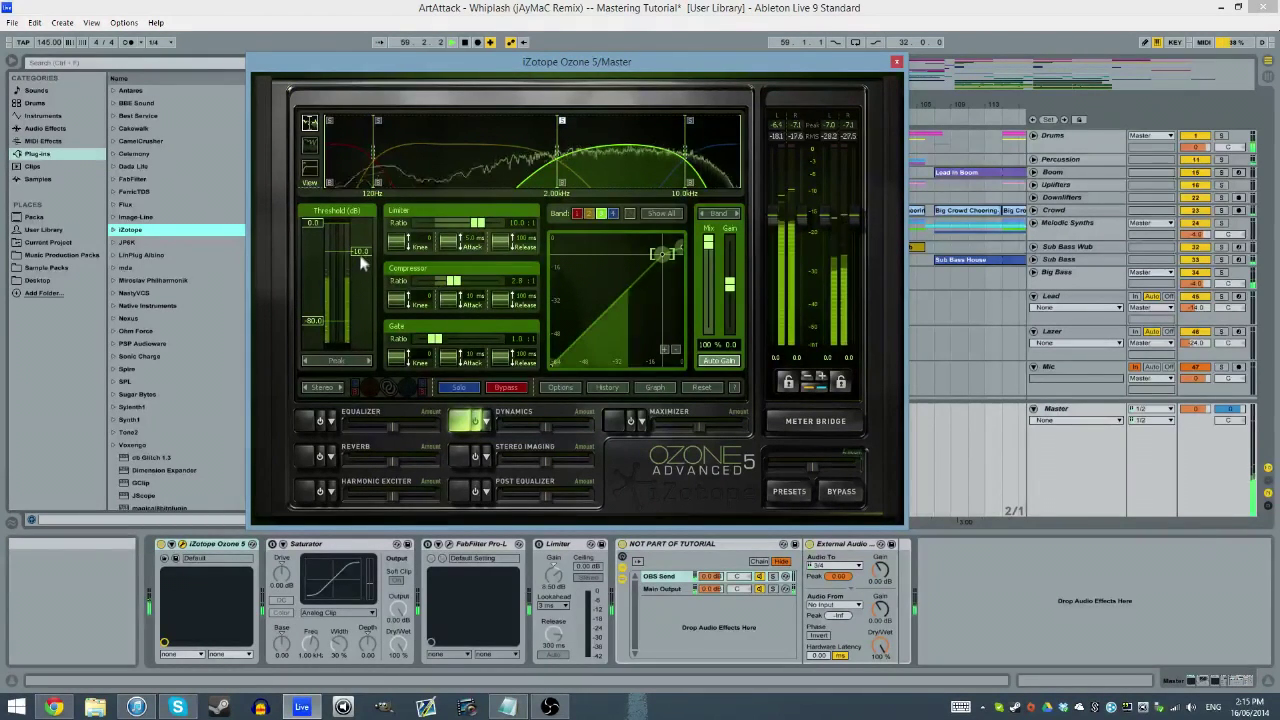
Step: Set band 3's compressor threshold to -27.0 dB and its limiter threshold to -12.0 dB during playback
{"action": "left_click_drag", "start_coordinate": [360, 251], "coordinate": [362, 279]}
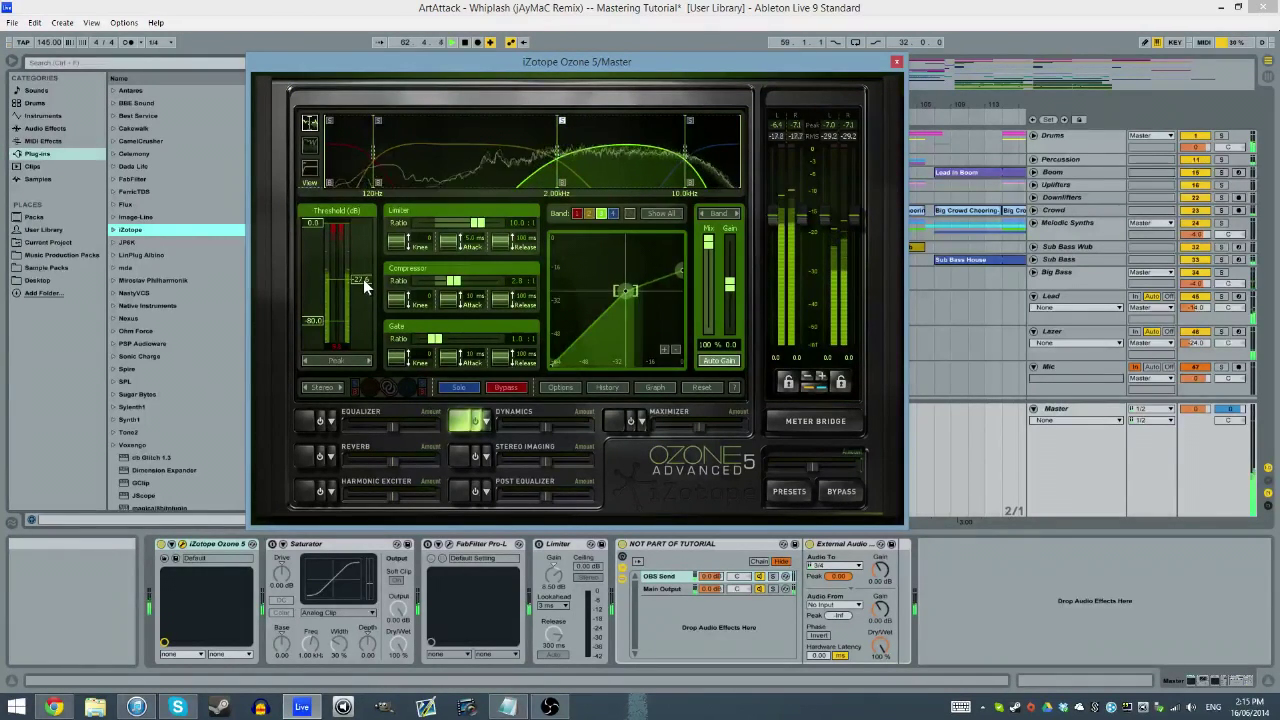
{"action": "double_click", "coordinate": [363, 278]}
{"action": "type", "text": "-3"}
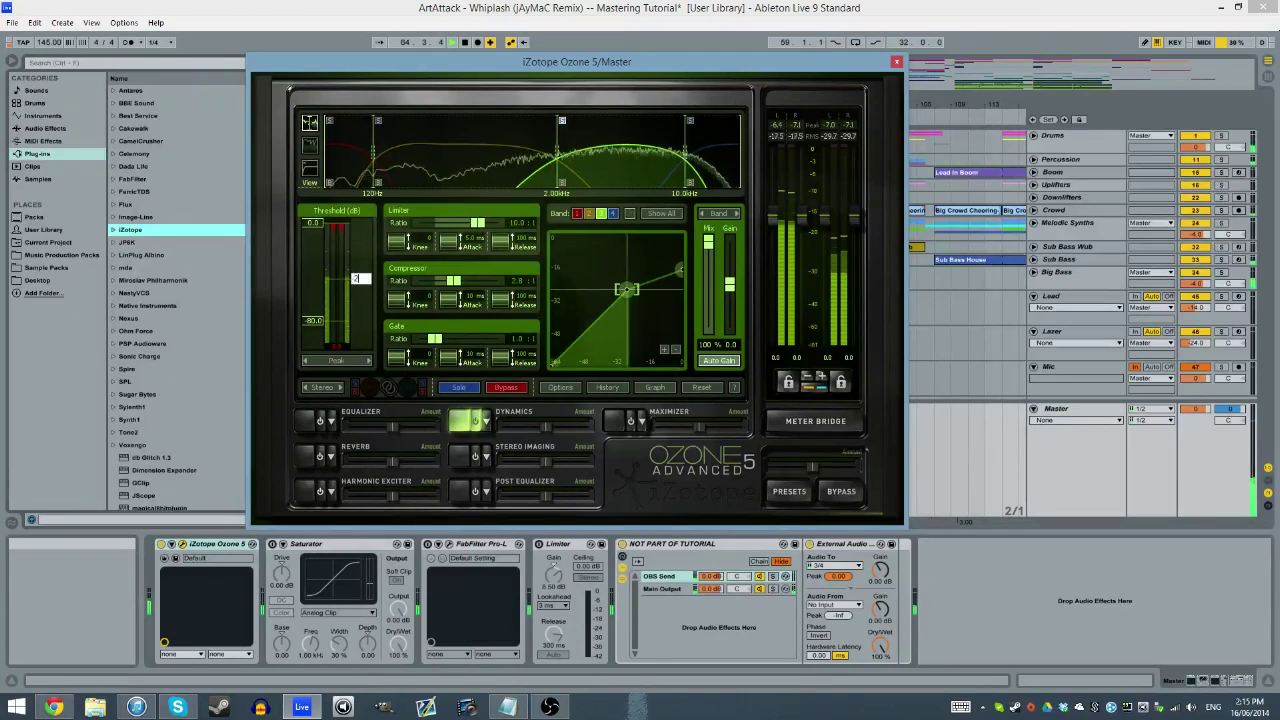
{"action": "key", "text": "Return"}
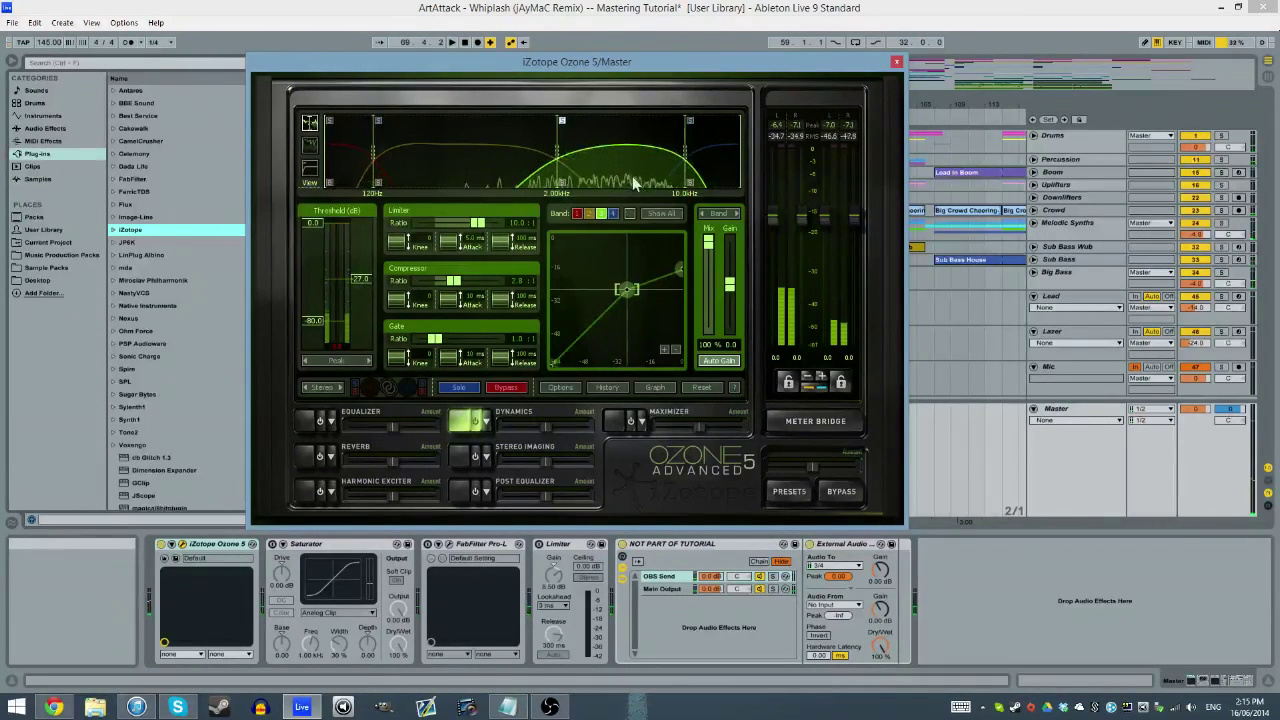
{"action": "left_click_drag", "start_coordinate": [313, 228], "coordinate": [313, 255]}
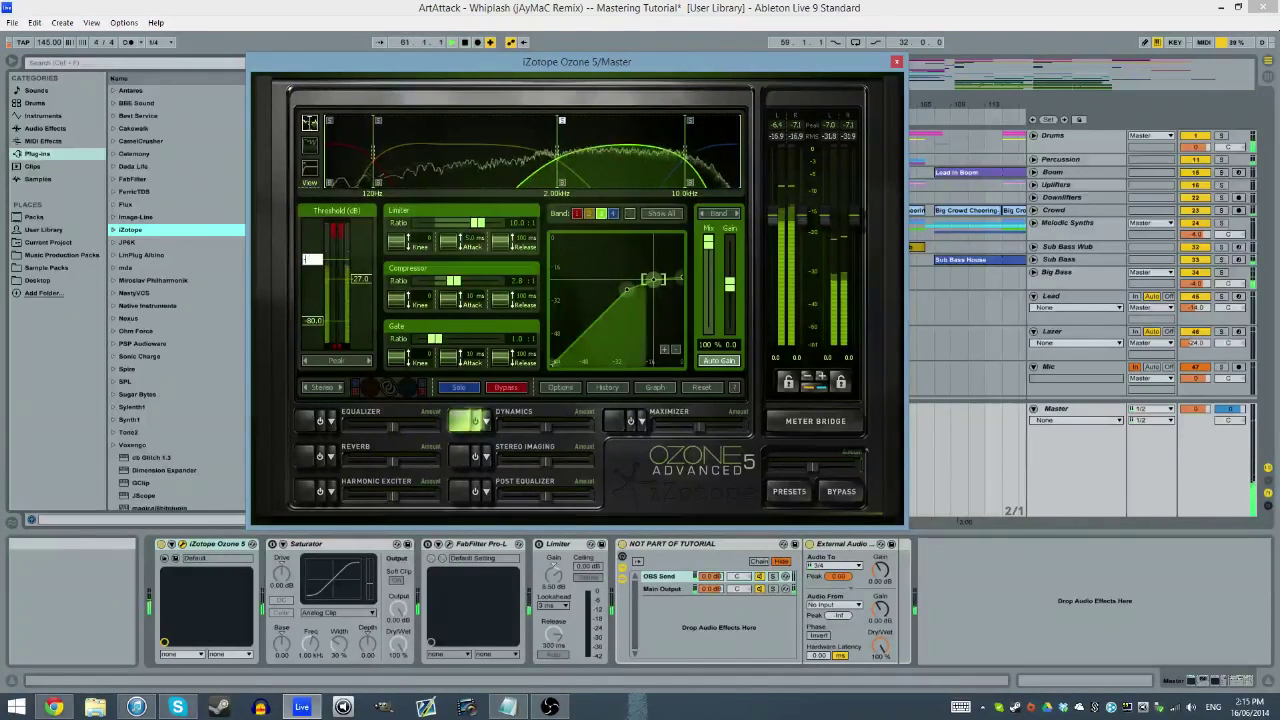
{"action": "key", "text": "space"}
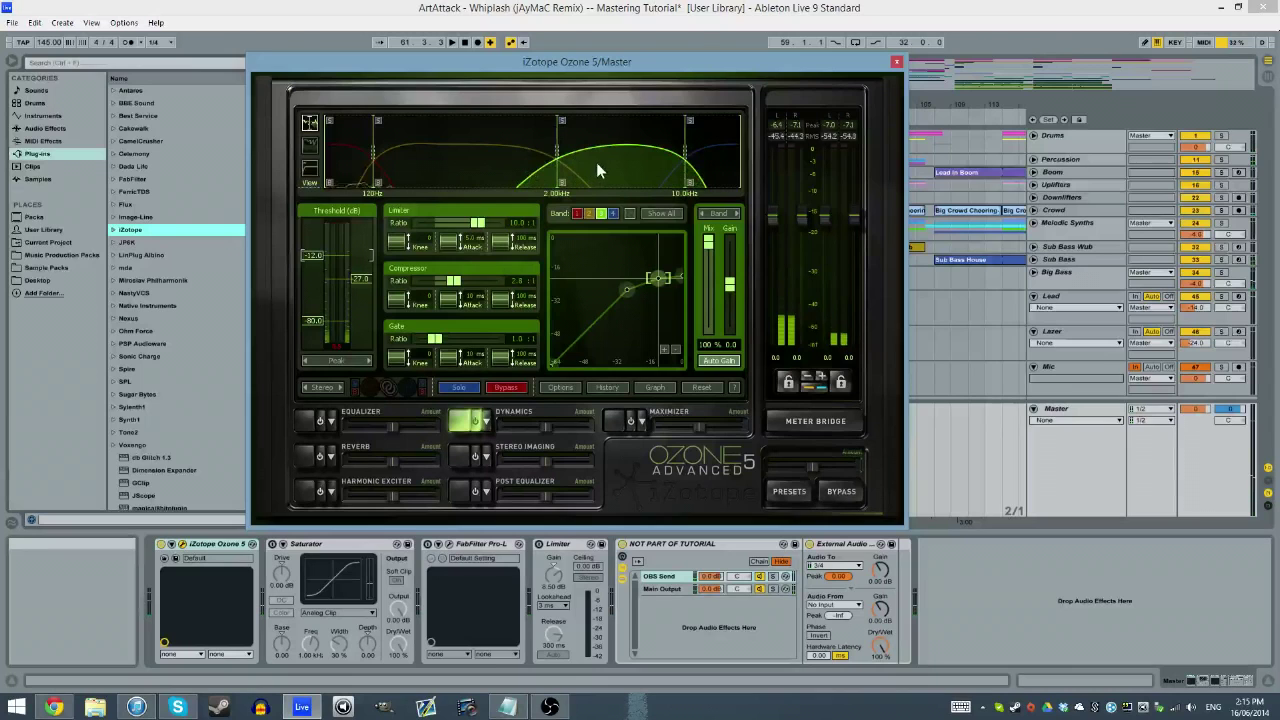
Step: Set the compressor ratio of band 4, the high band, to 3.6:1 while the track plays
{"action": "left_click", "coordinate": [716, 168]}
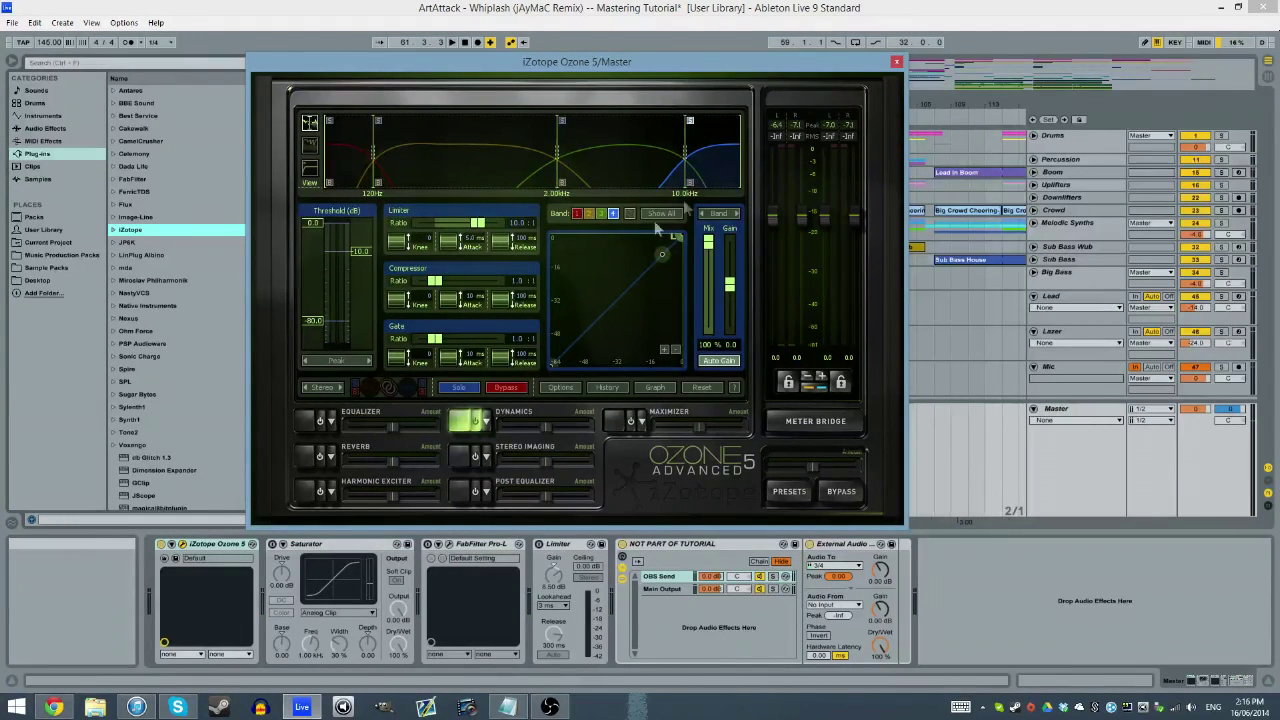
{"action": "key", "text": "space"}
{"action": "left_click_drag", "start_coordinate": [434, 281], "coordinate": [457, 285]}
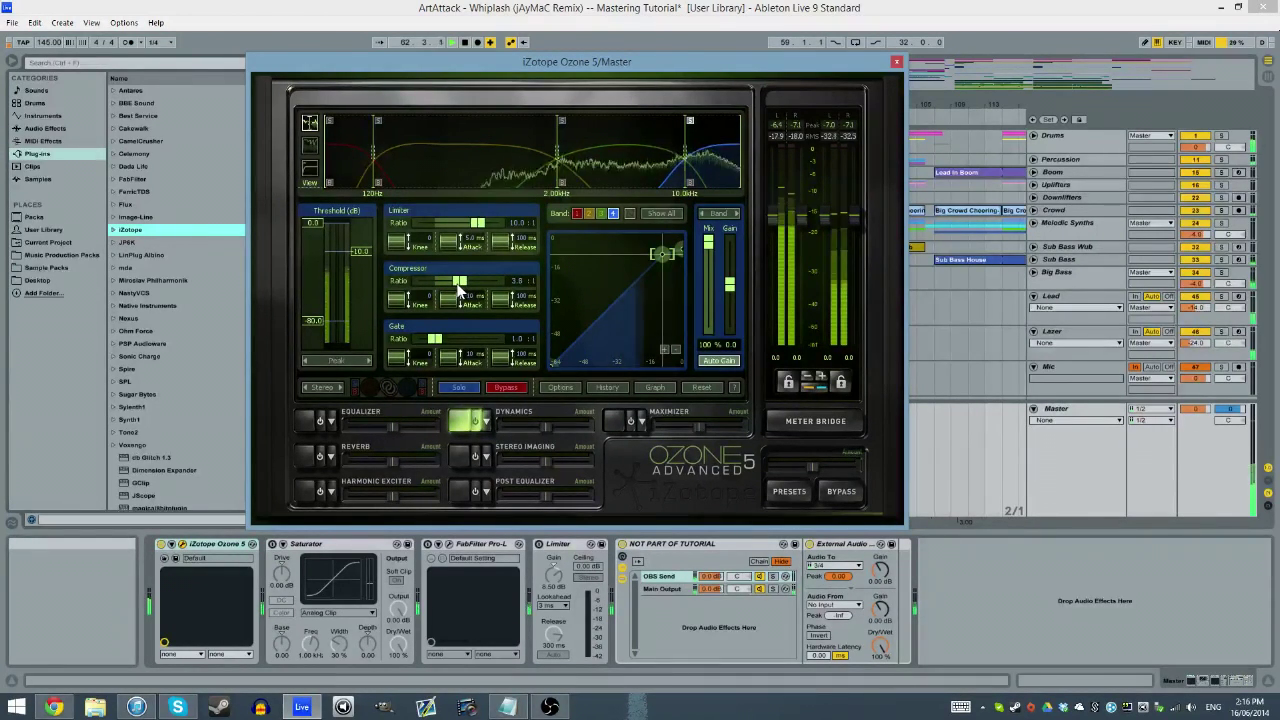
{"action": "double_click", "coordinate": [457, 284]}
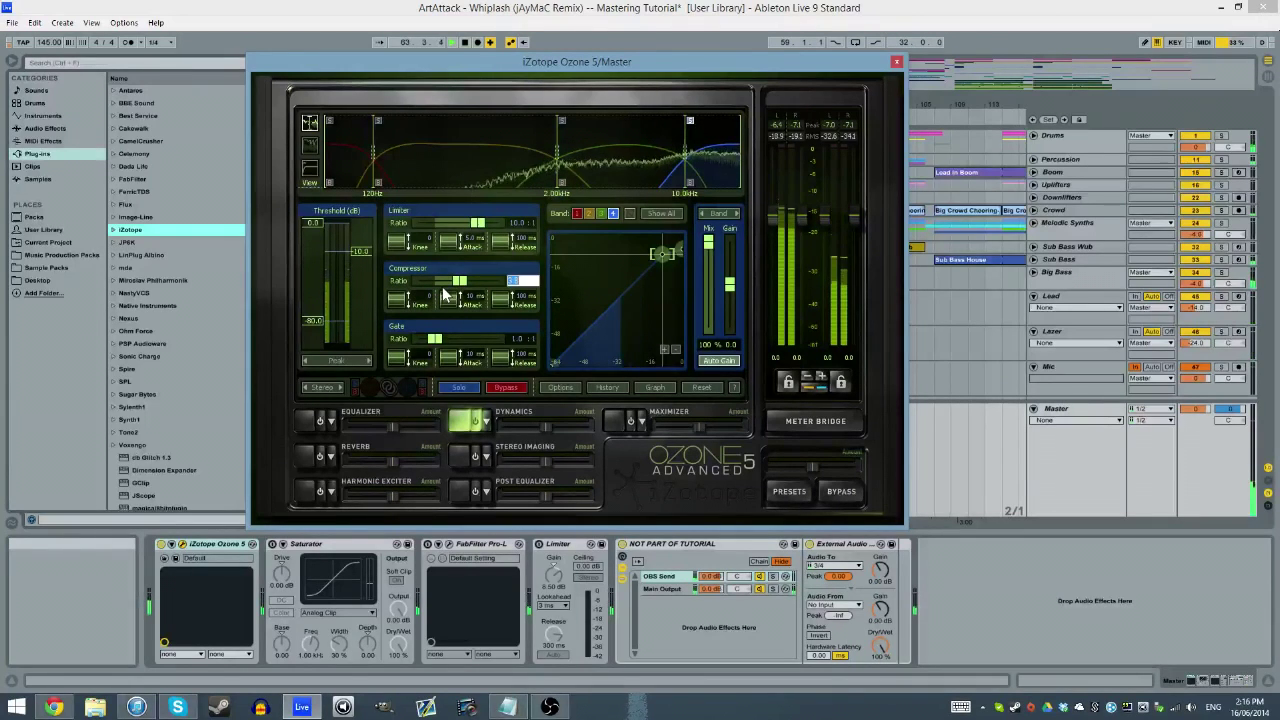
{"action": "type", "text": "3.6"}
{"action": "key", "text": "Return"}
Step: Set band 4's compressor threshold to -26.5 dB and its limiter threshold to -12.0 dB during playback
{"action": "left_click_drag", "start_coordinate": [361, 259], "coordinate": [367, 277]}
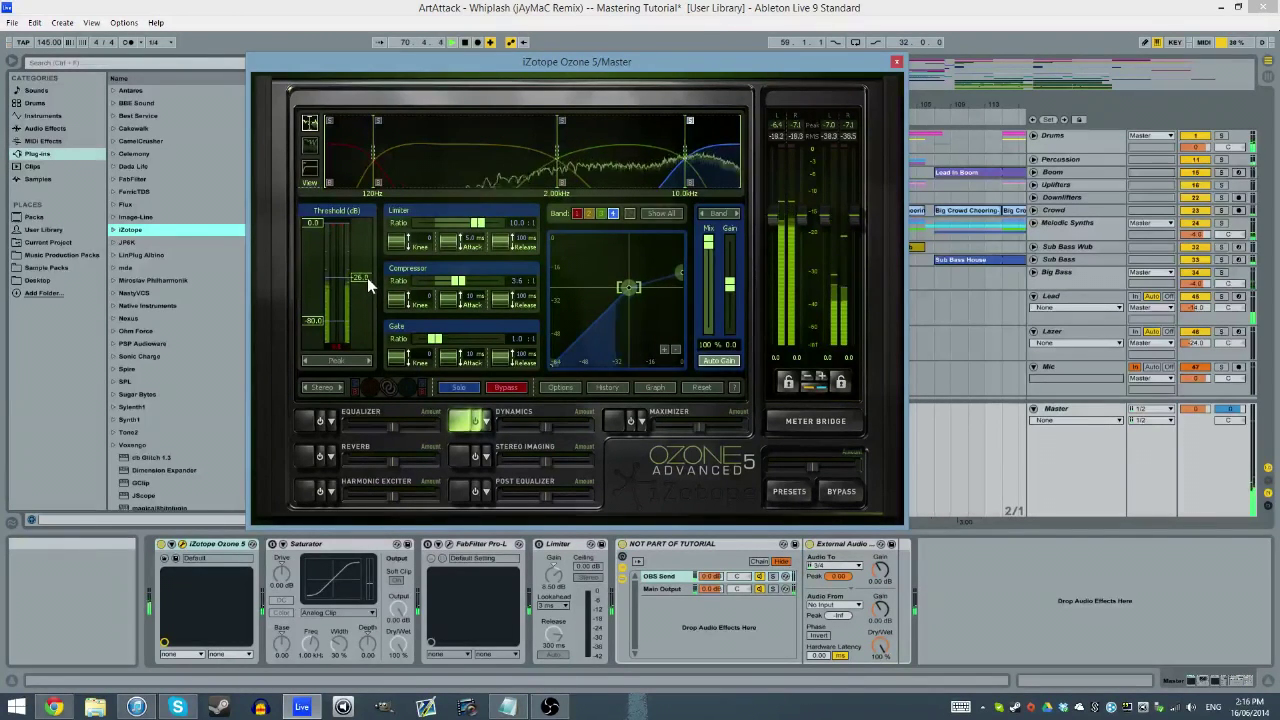
{"action": "left_click_drag", "start_coordinate": [310, 222], "coordinate": [317, 263]}
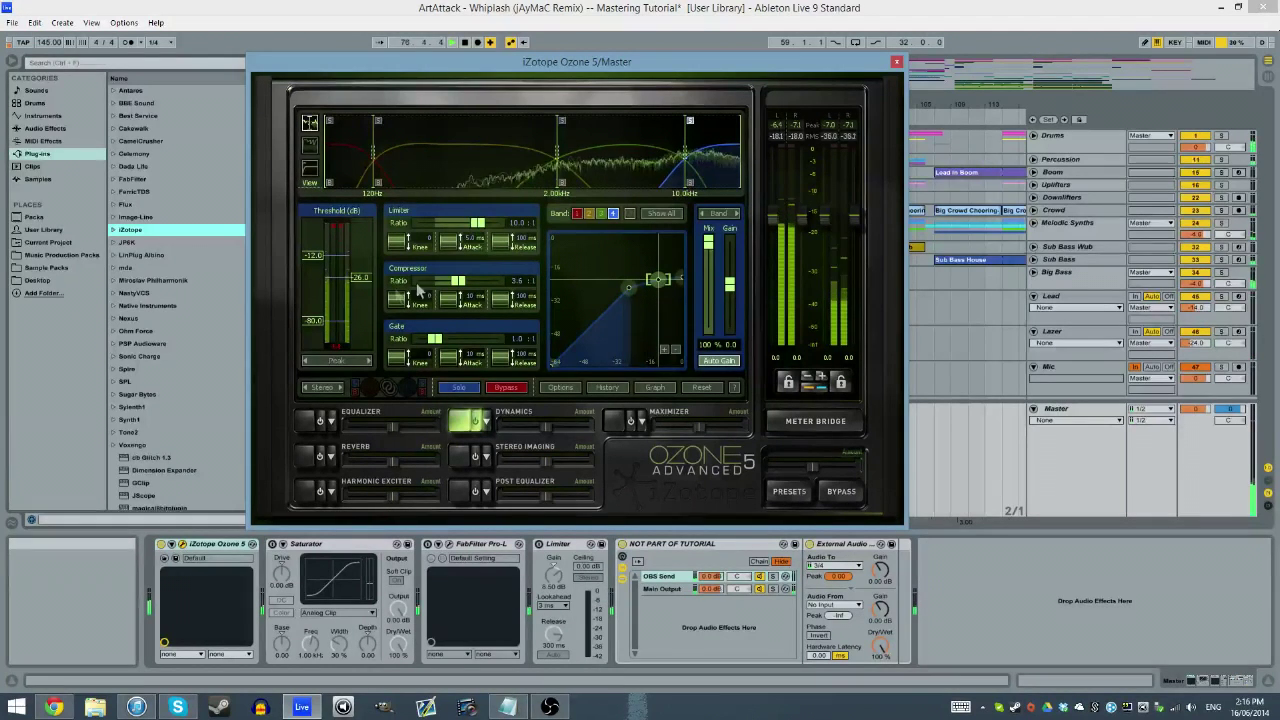
{"action": "left_click_drag", "start_coordinate": [362, 278], "coordinate": [362, 280]}
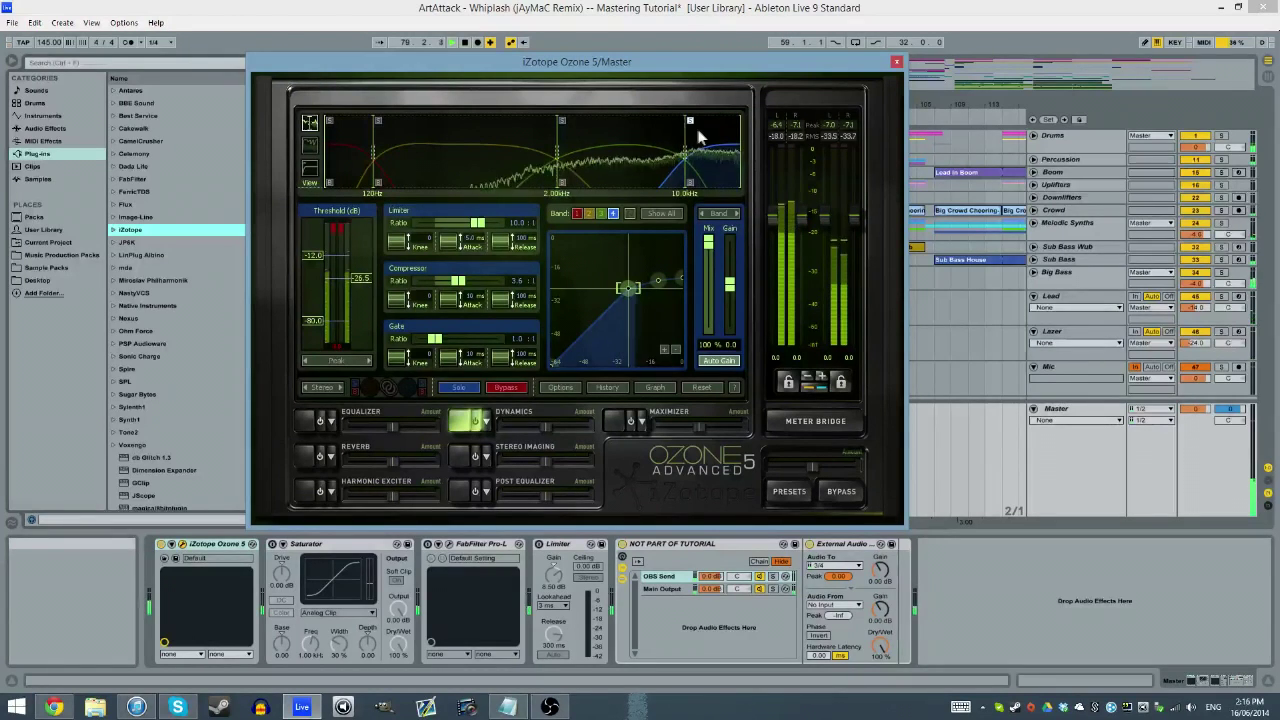
{"action": "key", "text": "space"}
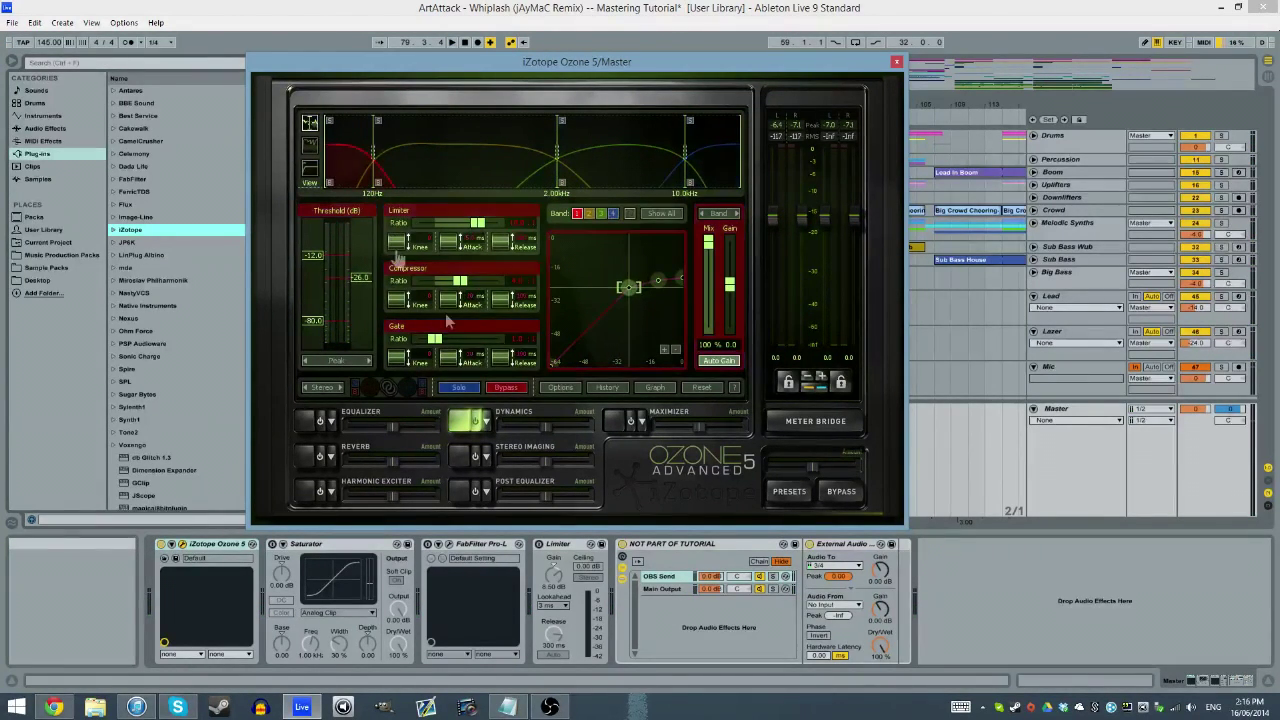
Step: Compare the drop with the Dynamics module bypassed and enabled, leaving the module enabled
{"action": "left_click", "coordinate": [476, 421]}
{"action": "key", "text": "space"}
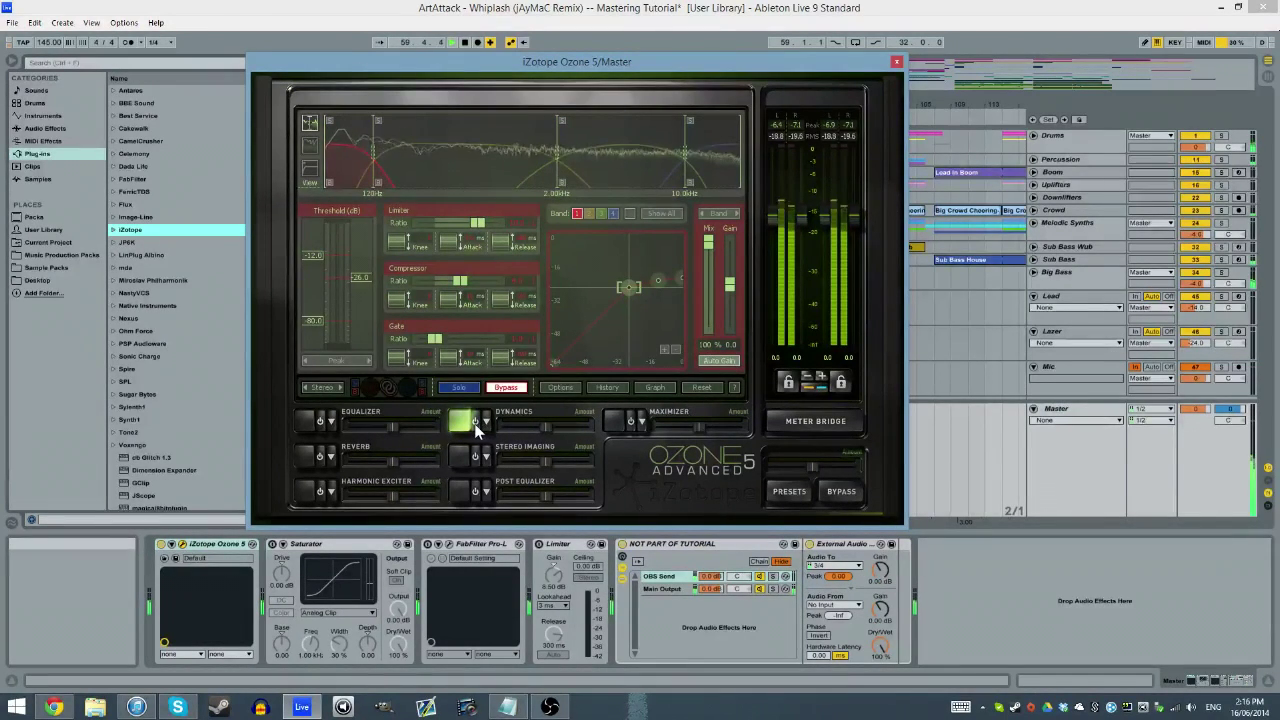
{"action": "left_click", "coordinate": [474, 424]}
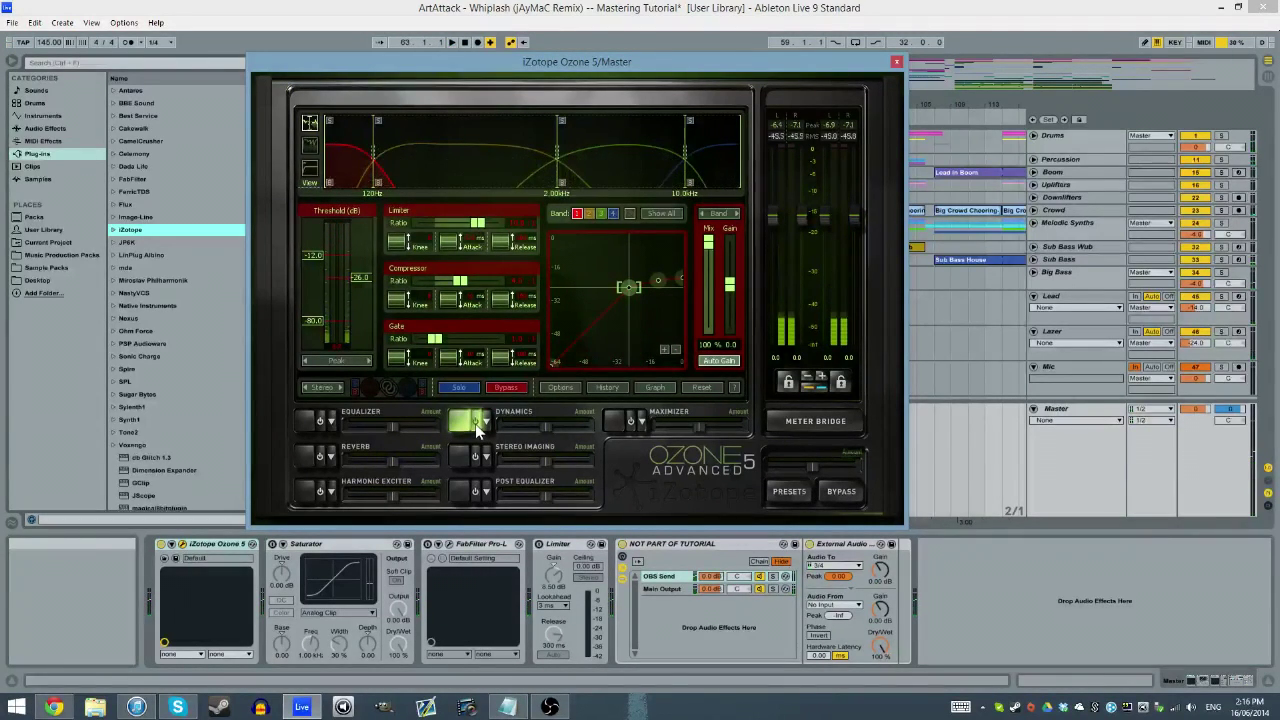
{"action": "left_click", "coordinate": [475, 423]}
{"action": "left_click", "coordinate": [477, 423]}
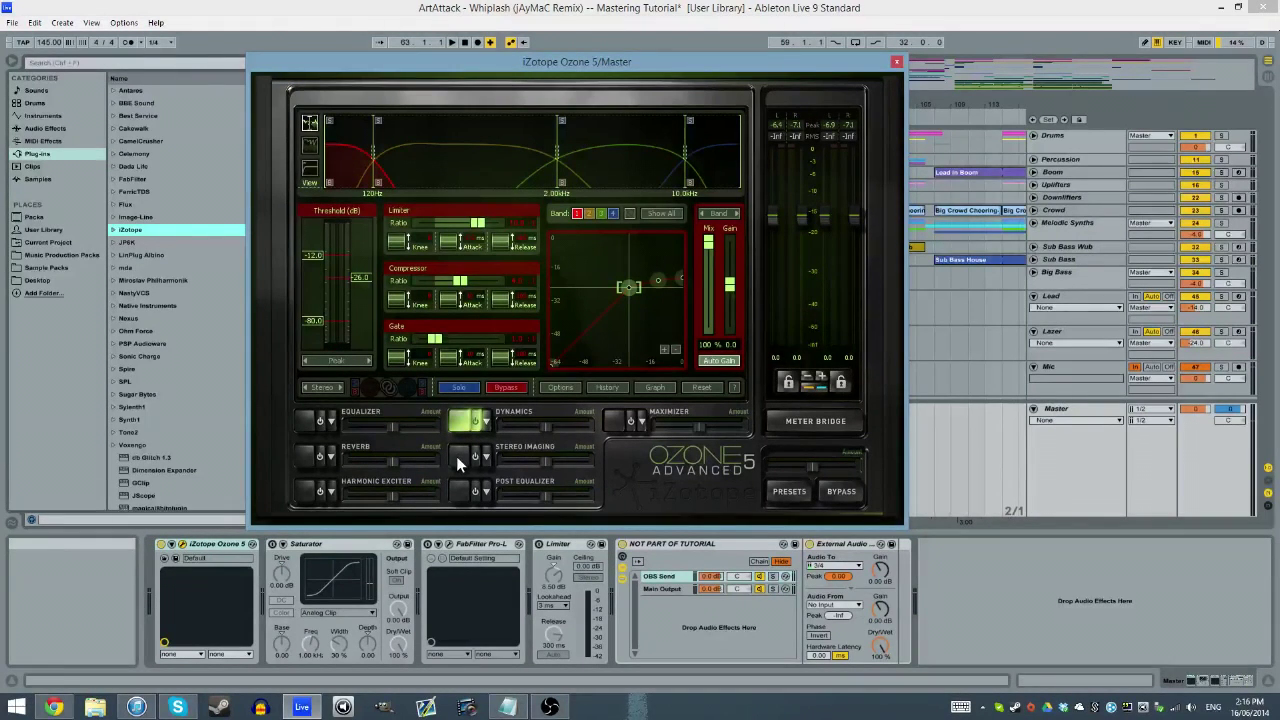
Step: Open the Stereo Imaging module and enable it
{"action": "left_click", "coordinate": [613, 420]}
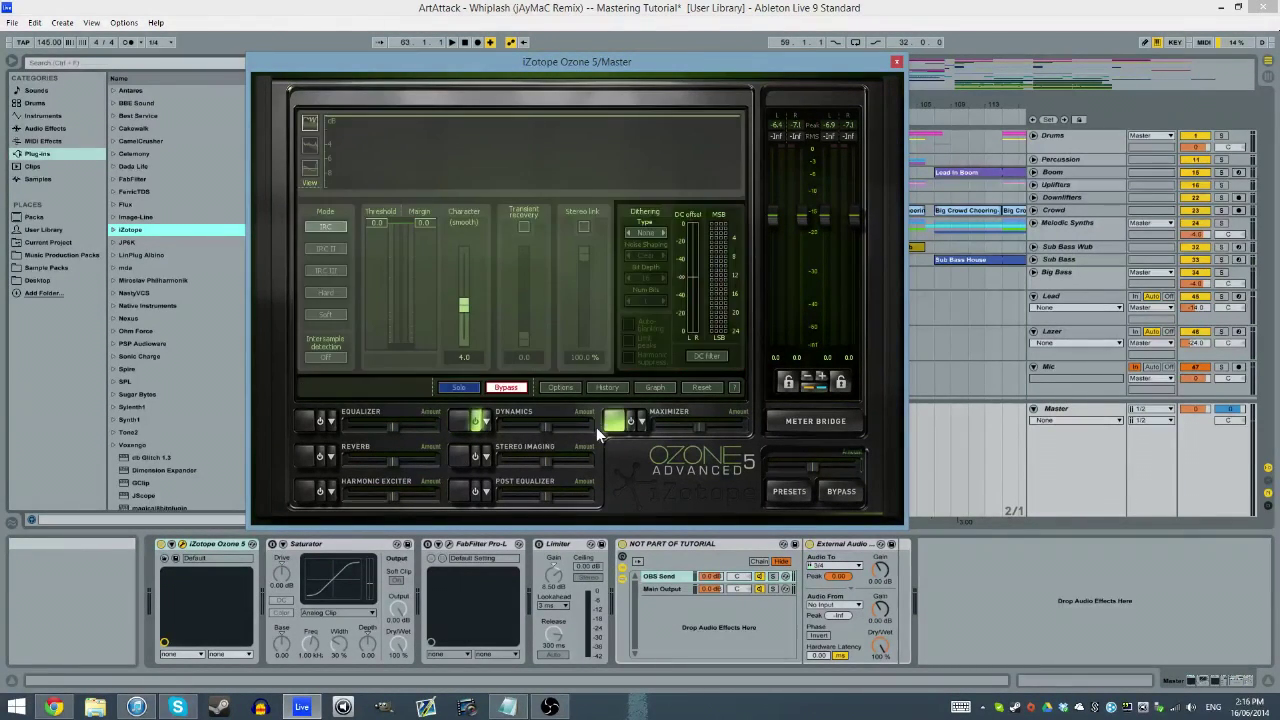
{"action": "left_click", "coordinate": [460, 455]}
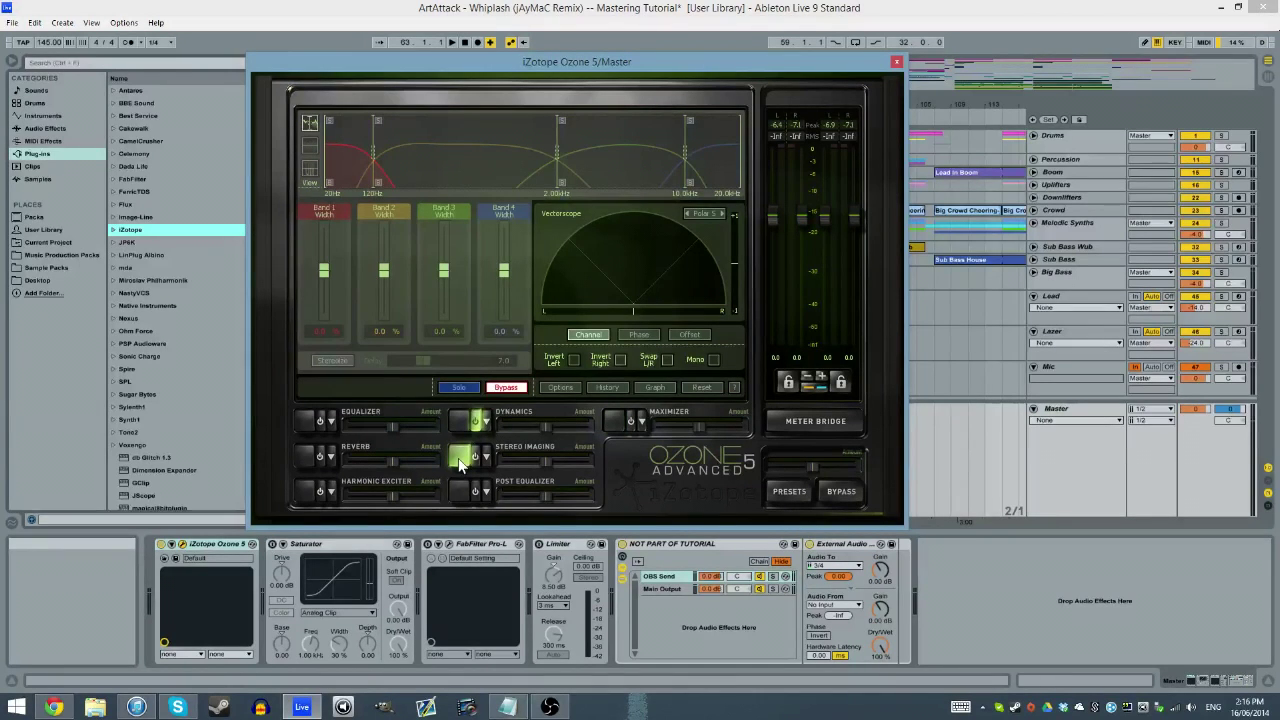
{"action": "left_click", "coordinate": [475, 456]}
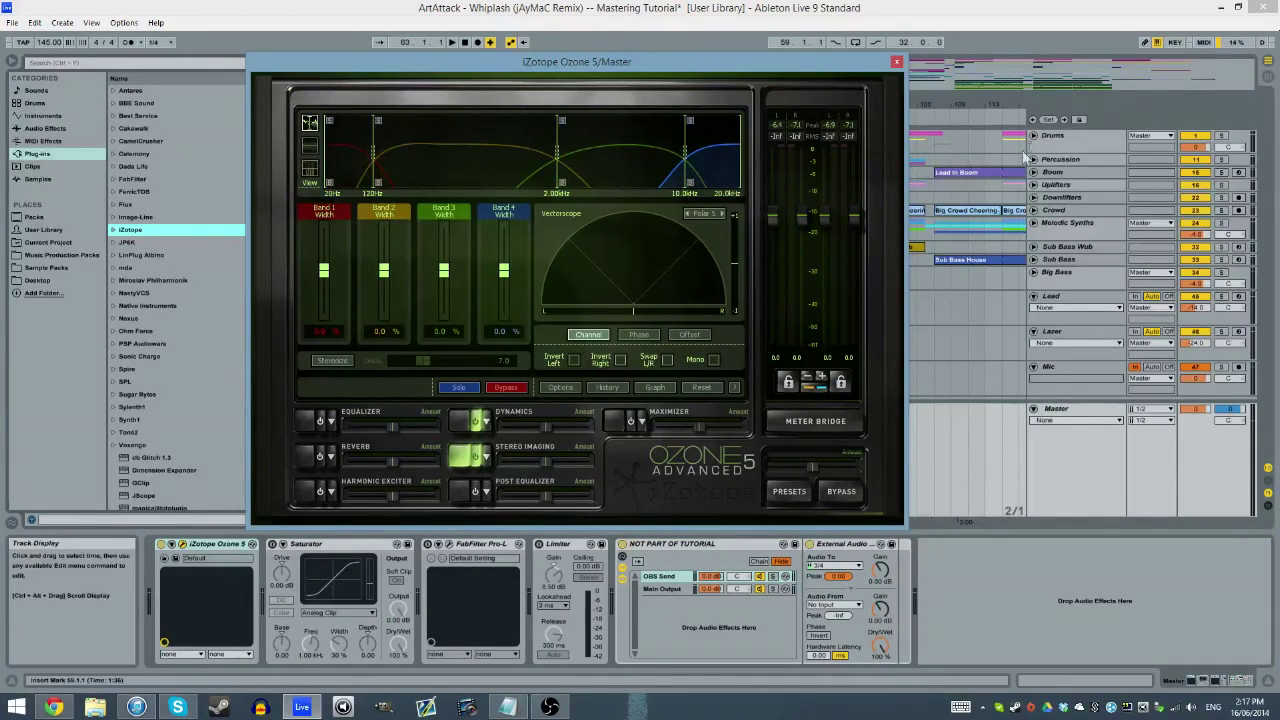
{"action": "left_click", "coordinate": [1008, 247]}
{"action": "left_click", "coordinate": [698, 56]}
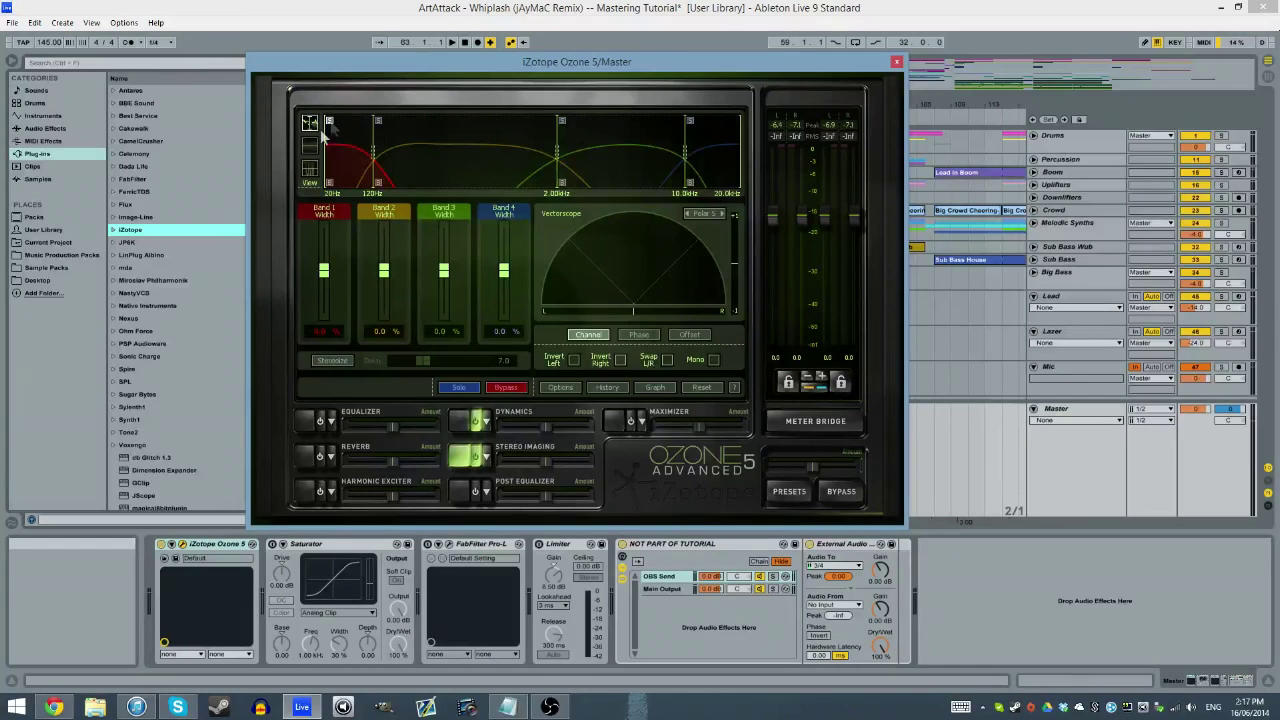
Step: Try narrowing band 1's stereo width and reset it to 0.0%
{"action": "left_click_drag", "start_coordinate": [323, 270], "coordinate": [327, 362]}
{"action": "mouse_move", "coordinate": [325, 318]}
{"action": "left_mouse_down"}
{"action": "mouse_move", "coordinate": [334, 256]}
{"action": "mouse_move", "coordinate": [327, 375]}
{"action": "mouse_move", "coordinate": [324, 320]}
{"action": "left_mouse_up"}
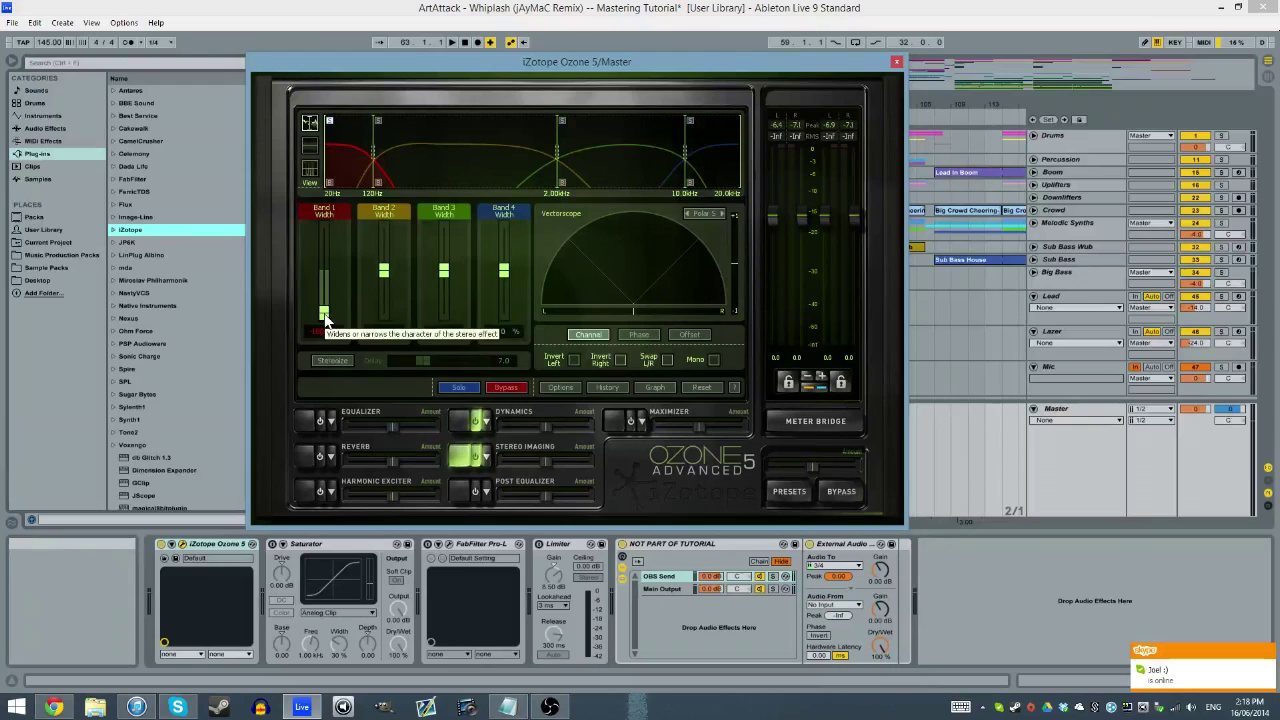
{"action": "double_click", "coordinate": [323, 313]}
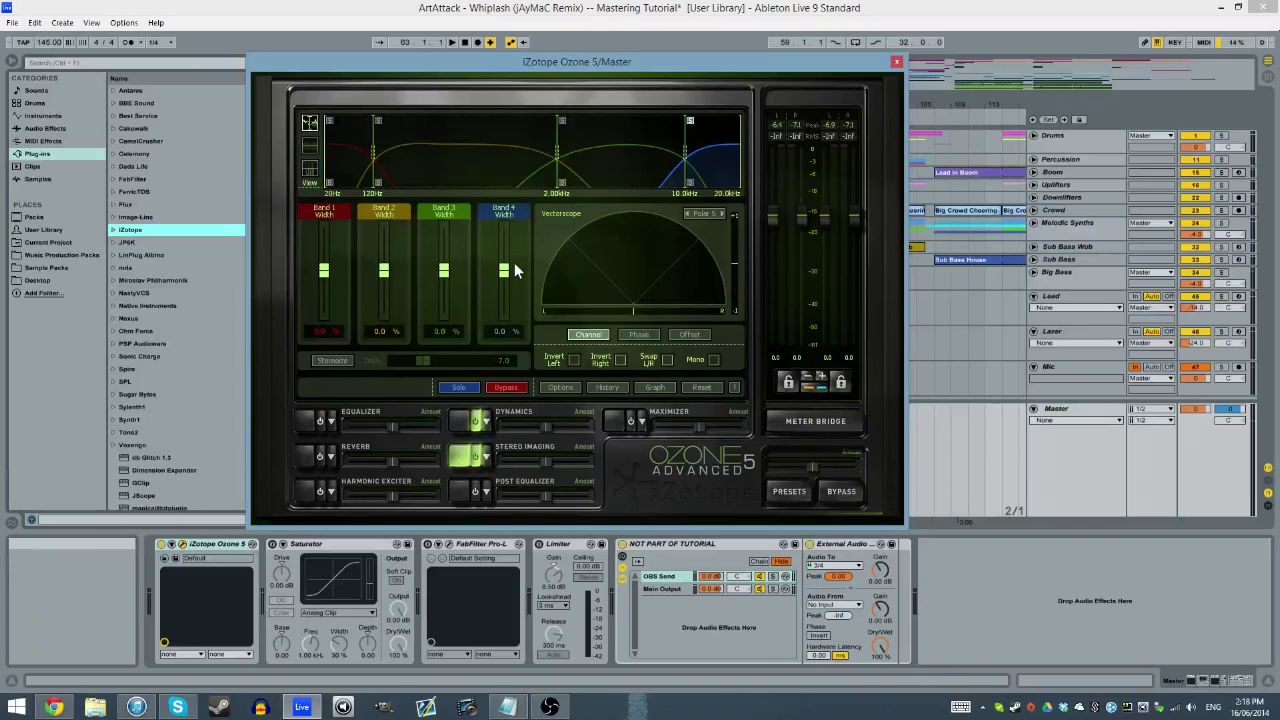
Step: Widen the stereo image of band 4 to 50.0% and band 3 to 32.0% while auditioning the drop
{"action": "key", "text": "space"}
{"action": "left_click_drag", "start_coordinate": [505, 280], "coordinate": [512, 251]}
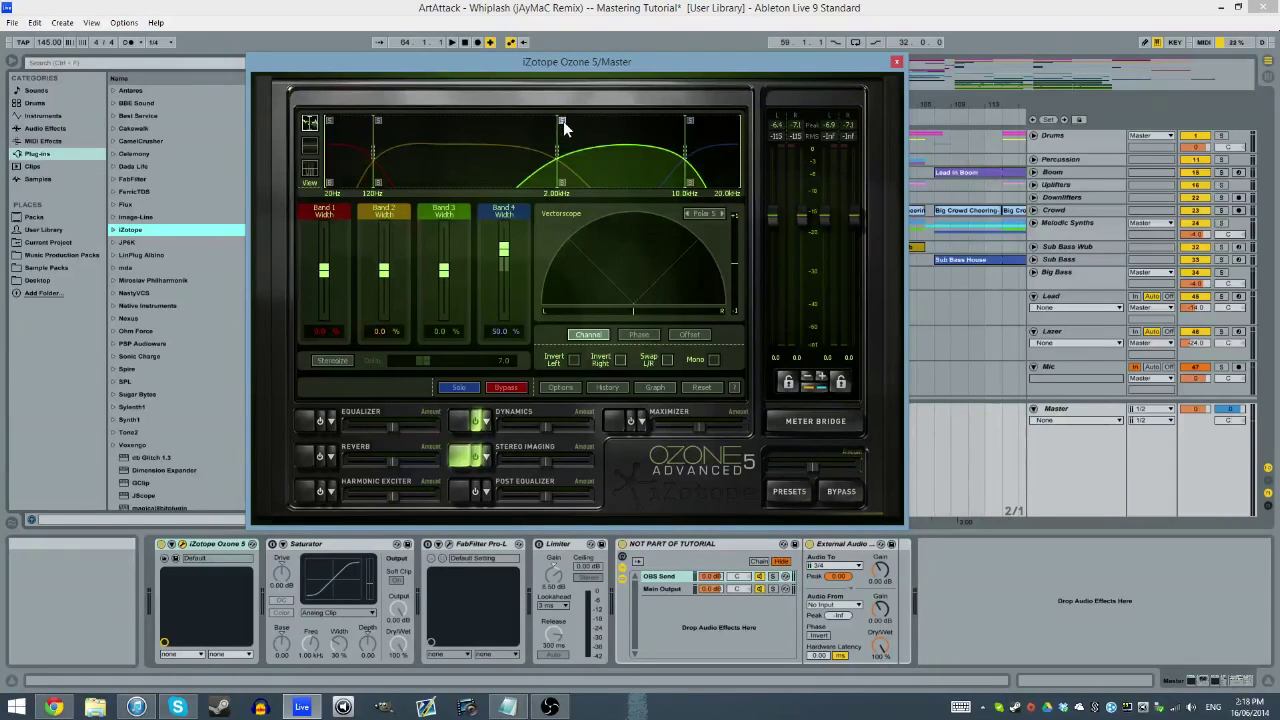
{"action": "key", "text": "space"}
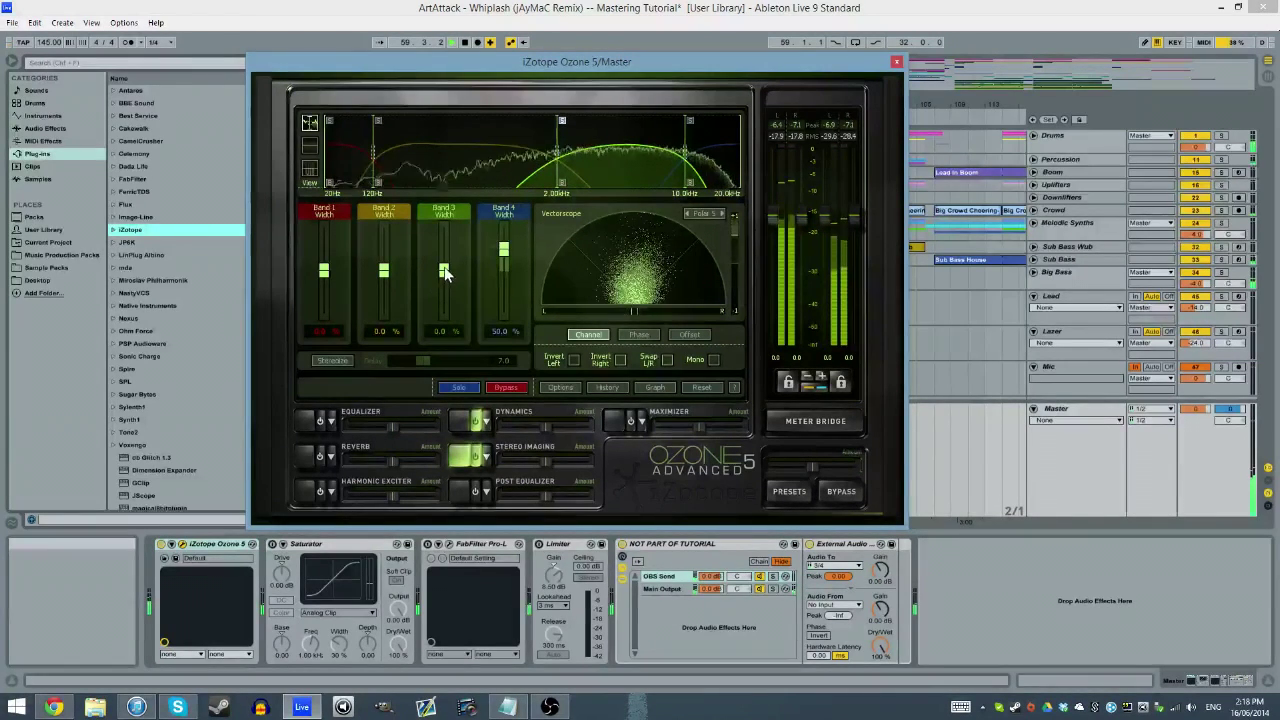
{"action": "mouse_move", "coordinate": [445, 280]}
{"action": "left_mouse_down"}
{"action": "mouse_move", "coordinate": [445, 315]}
{"action": "mouse_move", "coordinate": [444, 250]}
{"action": "mouse_move", "coordinate": [446, 262]}
{"action": "left_mouse_up"}
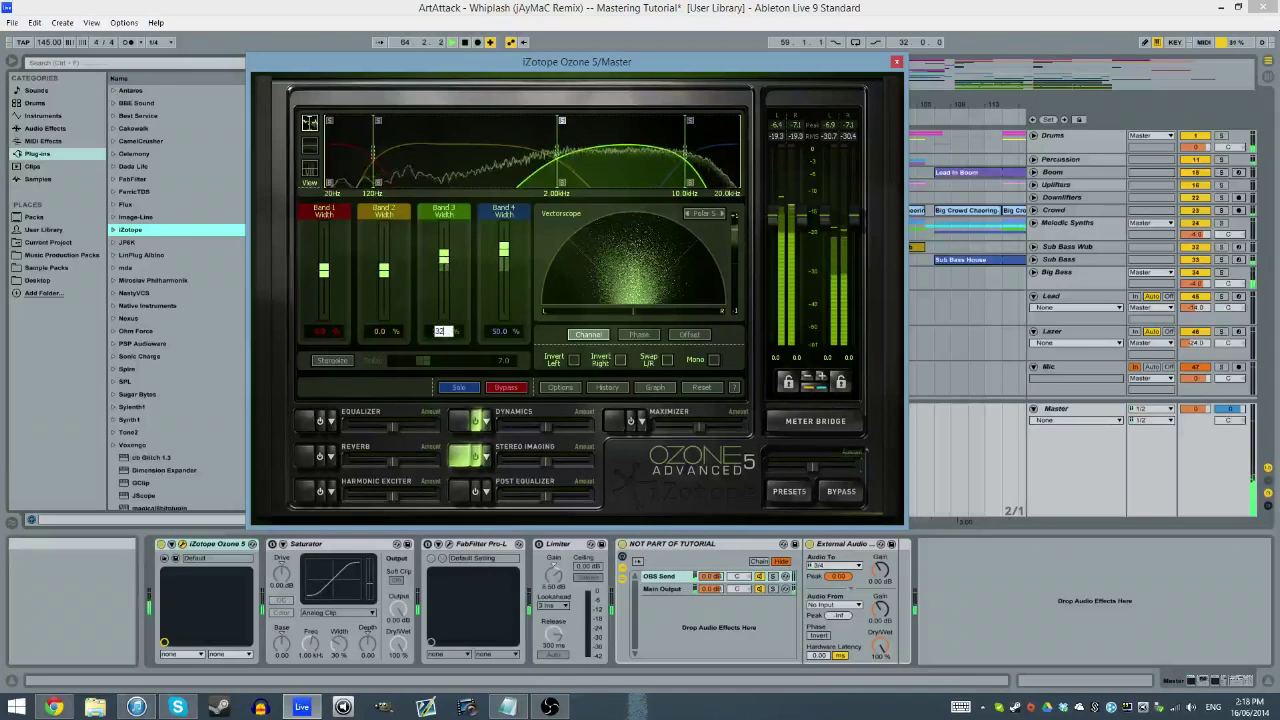
{"action": "left_click", "coordinate": [509, 176]}
{"action": "left_click", "coordinate": [600, 176]}
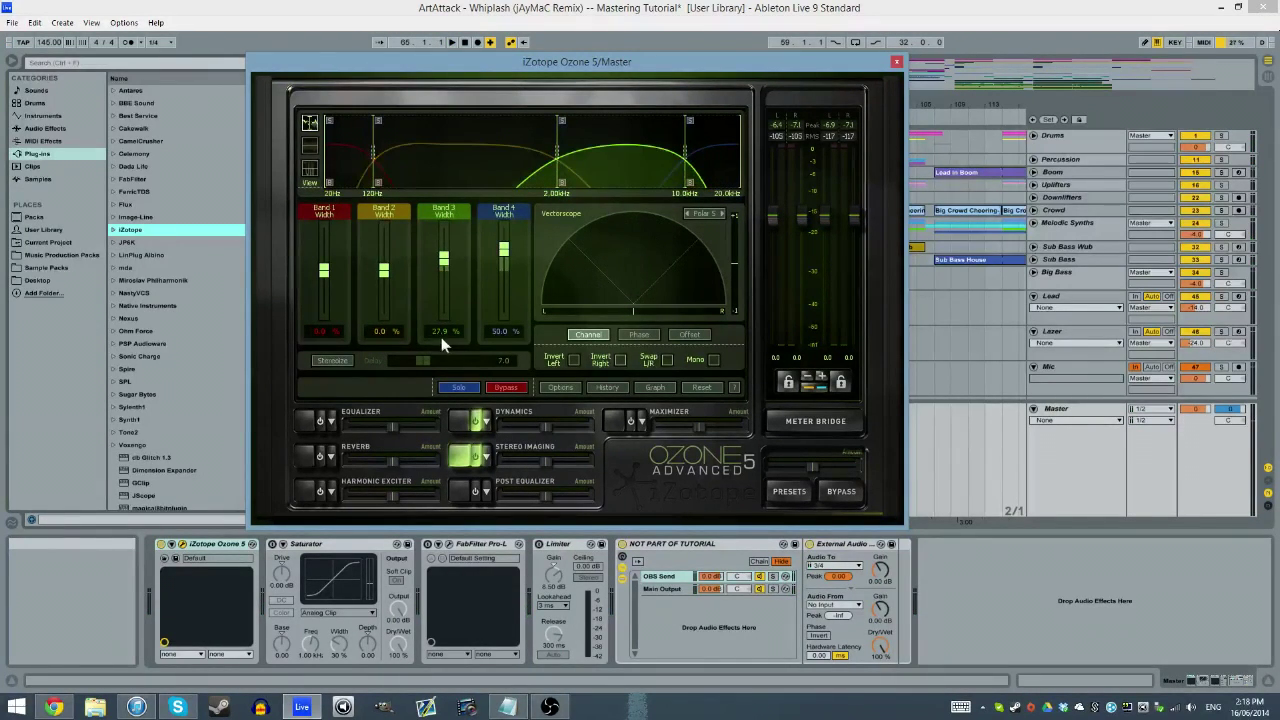
{"action": "type", "text": "32"}
{"action": "key", "text": "Return"}
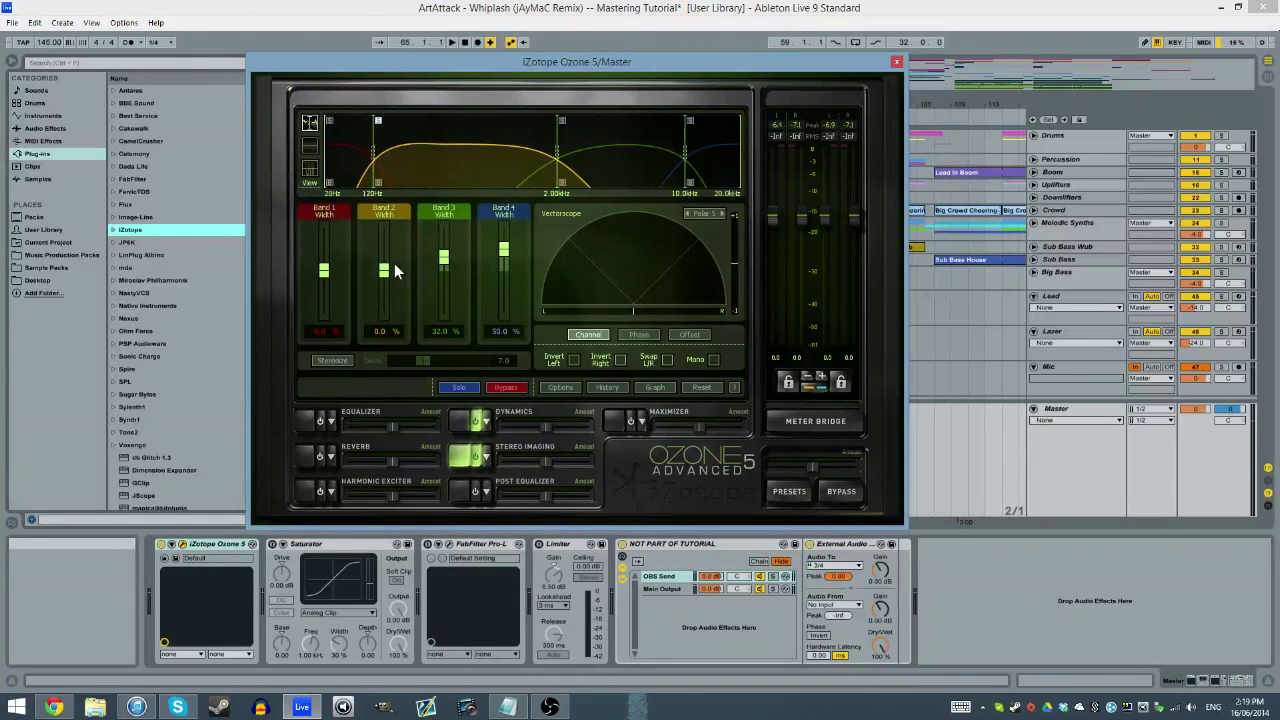
Step: Set band 2's stereo width to 12.5% while auditioning the drop
{"action": "key", "text": "space"}
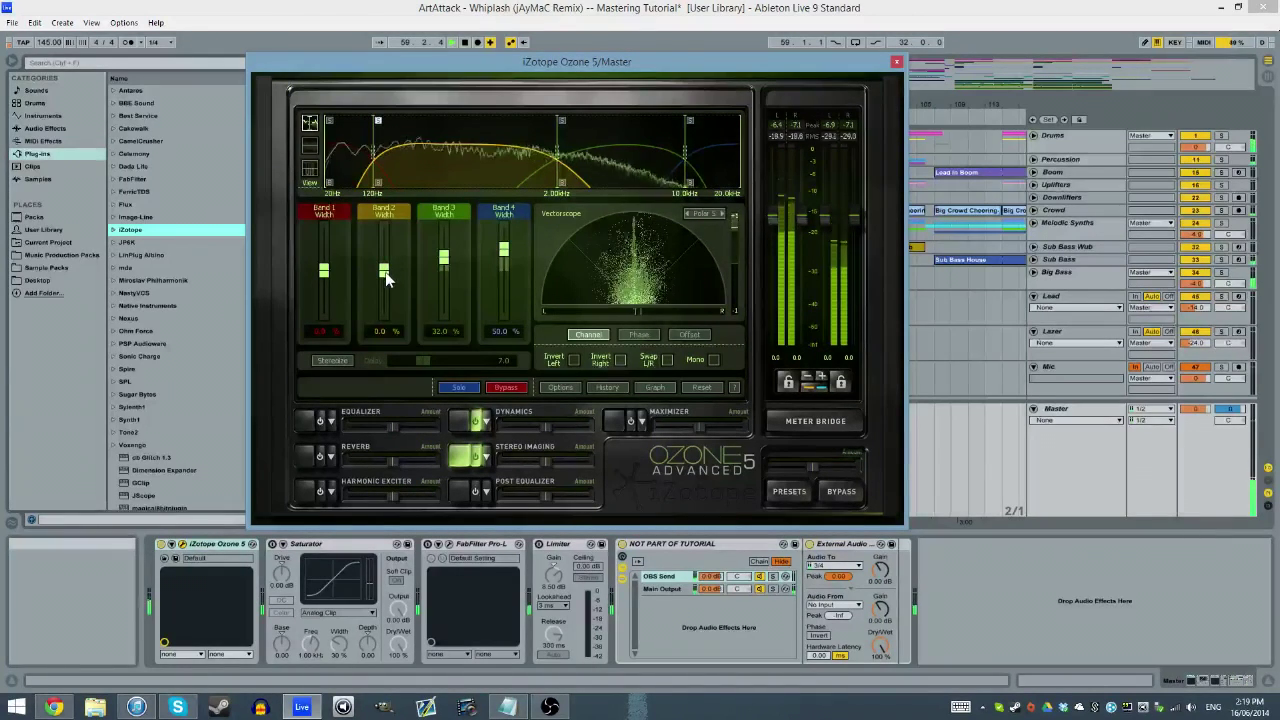
{"action": "left_click_drag", "start_coordinate": [385, 278], "coordinate": [389, 274]}
{"action": "key", "text": "space"}
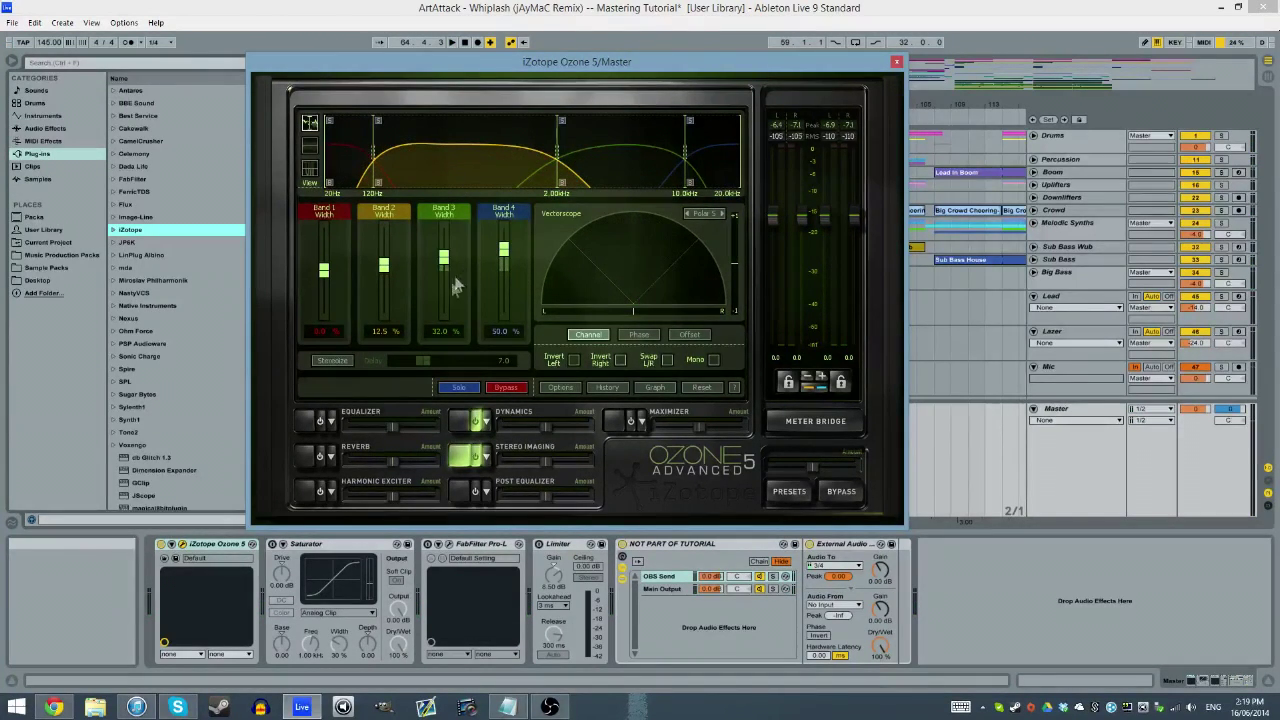
Step: Play the drop with Stereo Imaging bypassed, re-enable the module to compare the sound, and stop playback
{"action": "left_click", "coordinate": [478, 458]}
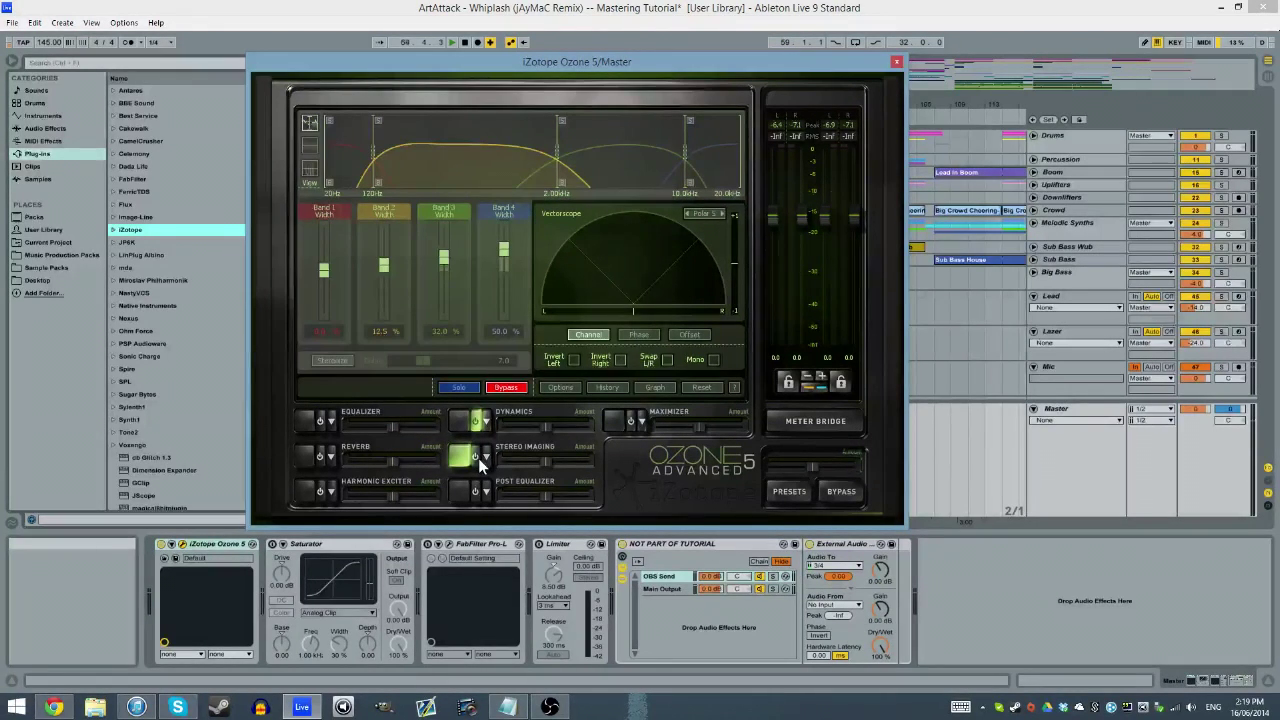
{"action": "key", "text": "space"}
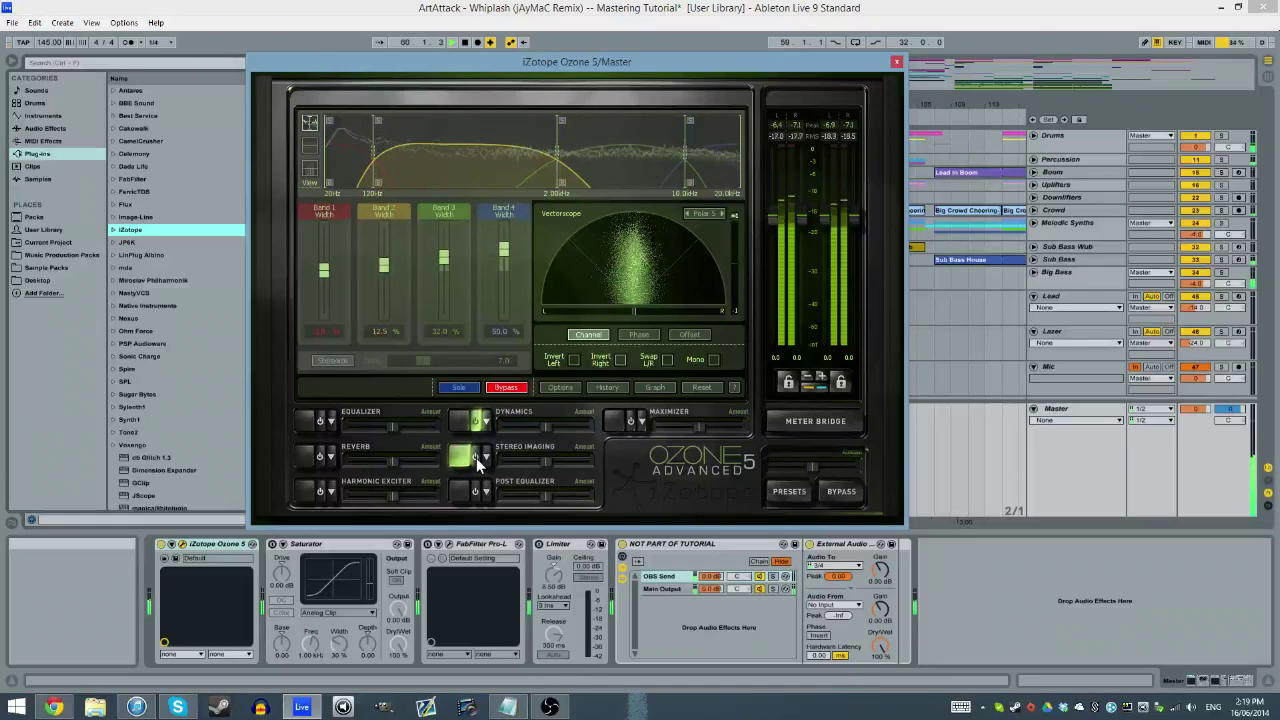
{"action": "left_click", "coordinate": [478, 458]}
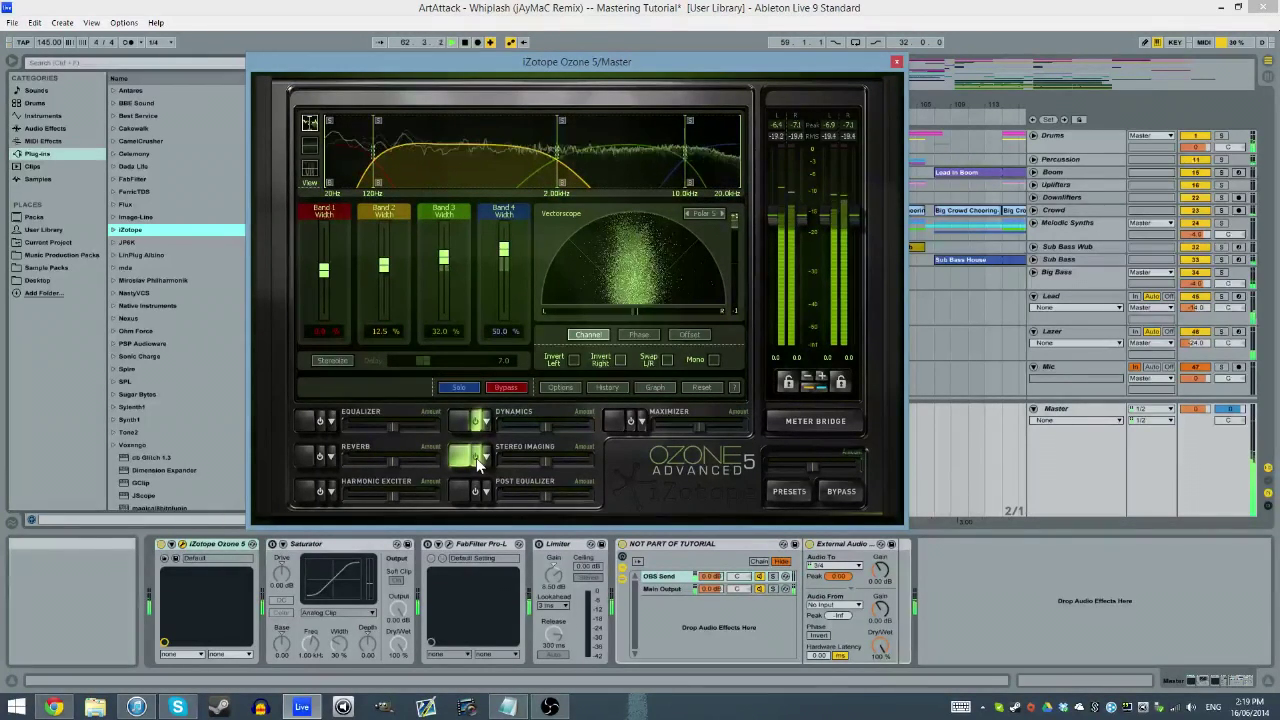
{"action": "key", "text": "space"}
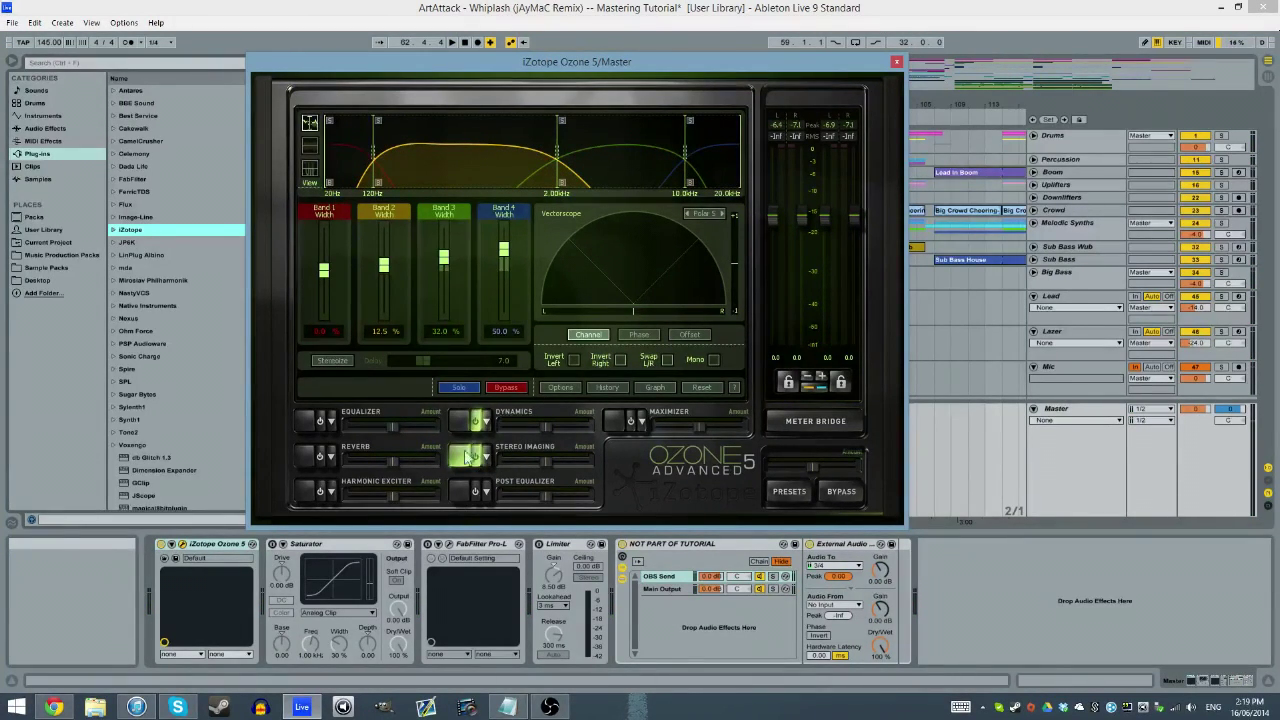
Step: Open and enable the Harmonic Exciter, go over its saturation modes and keep Tape selected
{"action": "left_click", "coordinate": [309, 492]}
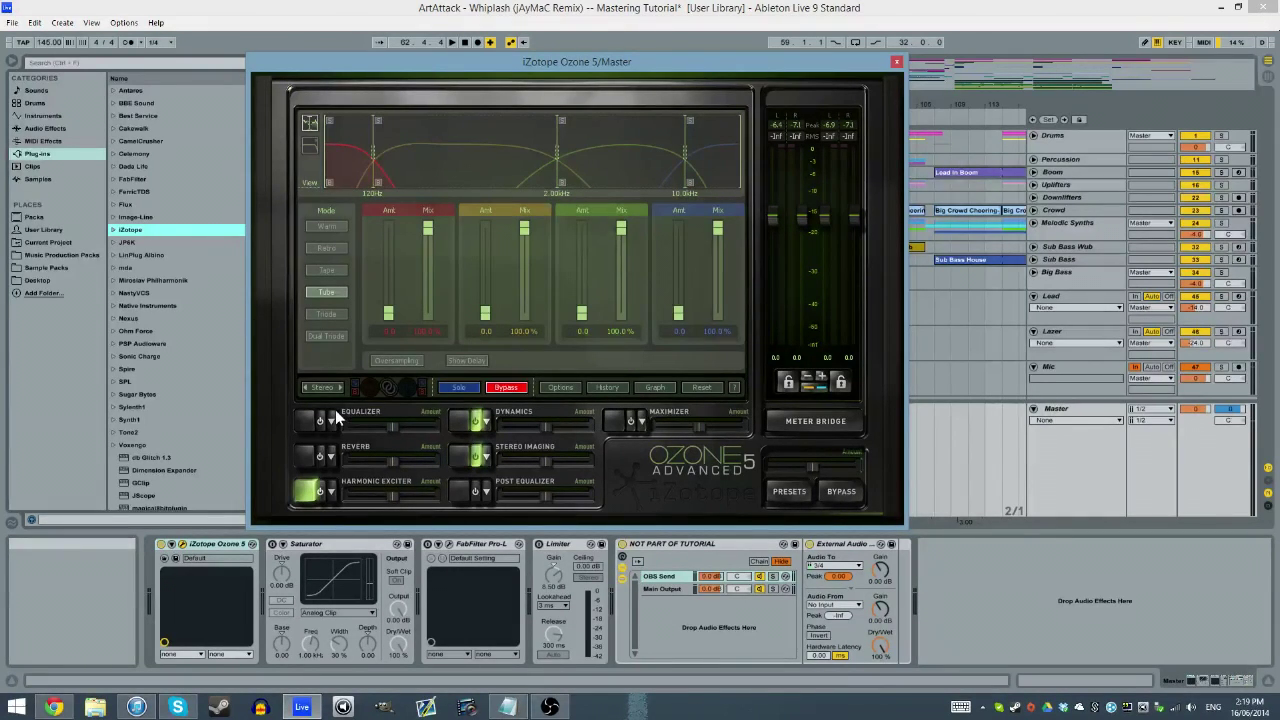
{"action": "left_click", "coordinate": [327, 270]}
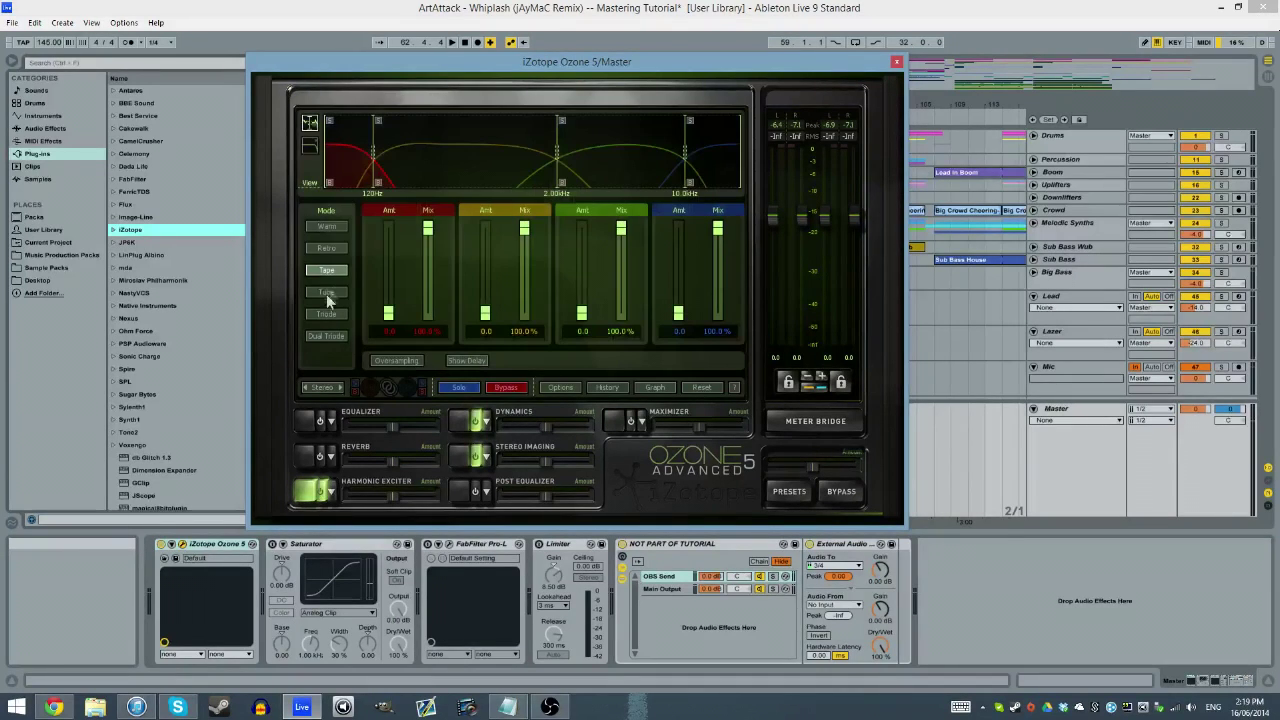
{"action": "left_click", "coordinate": [335, 248]}
{"action": "left_click", "coordinate": [335, 246]}
{"action": "left_click", "coordinate": [327, 293]}
{"action": "left_click", "coordinate": [336, 249]}
{"action": "left_click", "coordinate": [340, 257]}
{"action": "left_click", "coordinate": [327, 250]}
{"action": "left_click", "coordinate": [327, 292]}
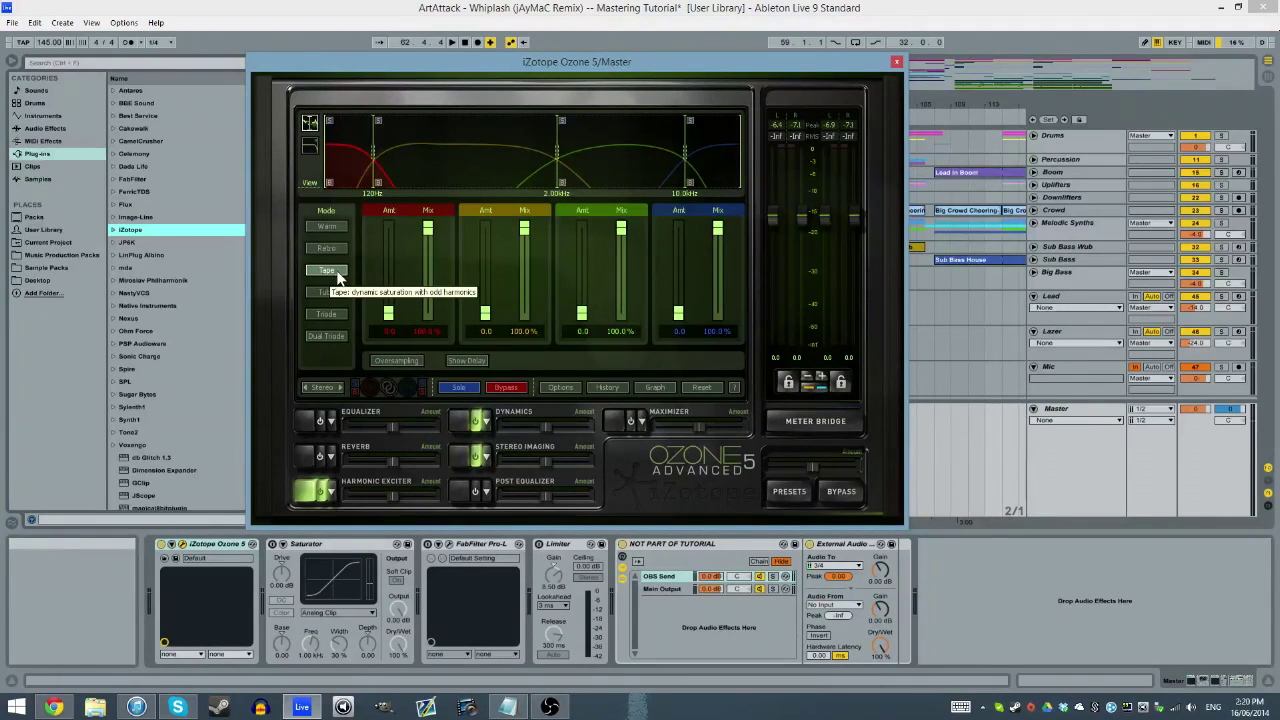
{"action": "left_click", "coordinate": [327, 282]}
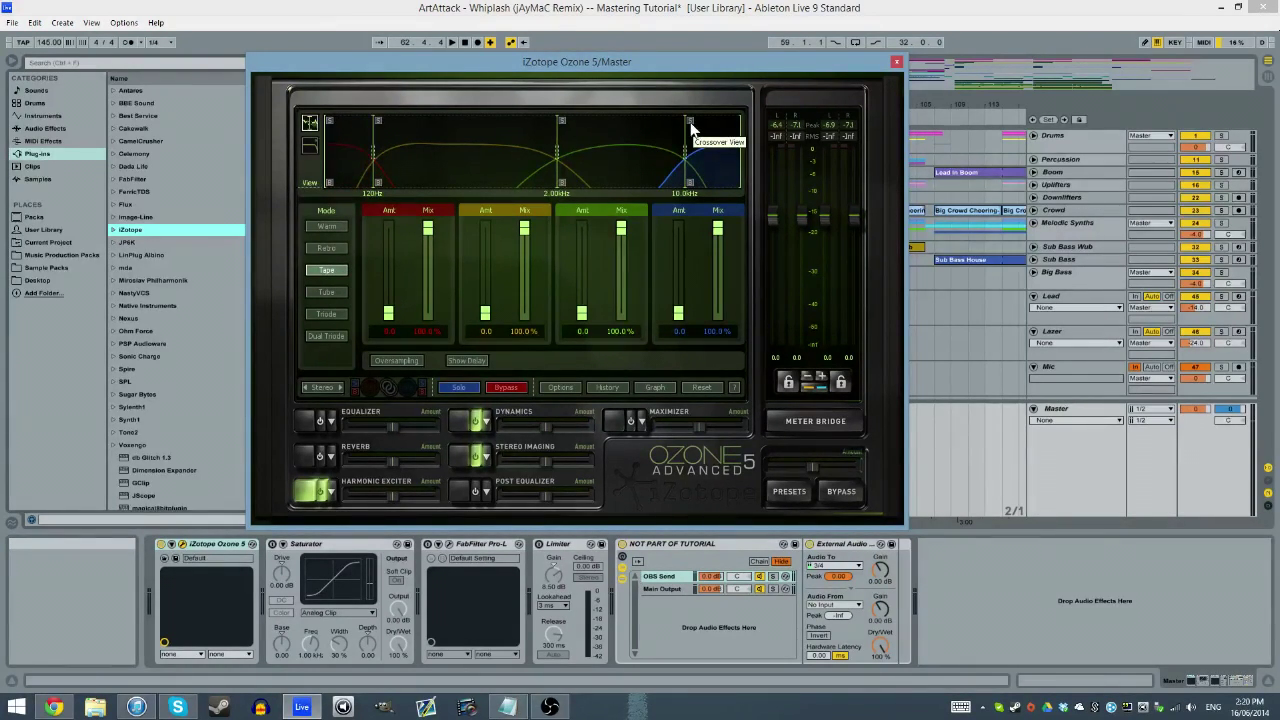
Step: Set the exciter amount of band 4 to 2.1 while auditioning the soloed band
{"action": "key", "text": "space"}
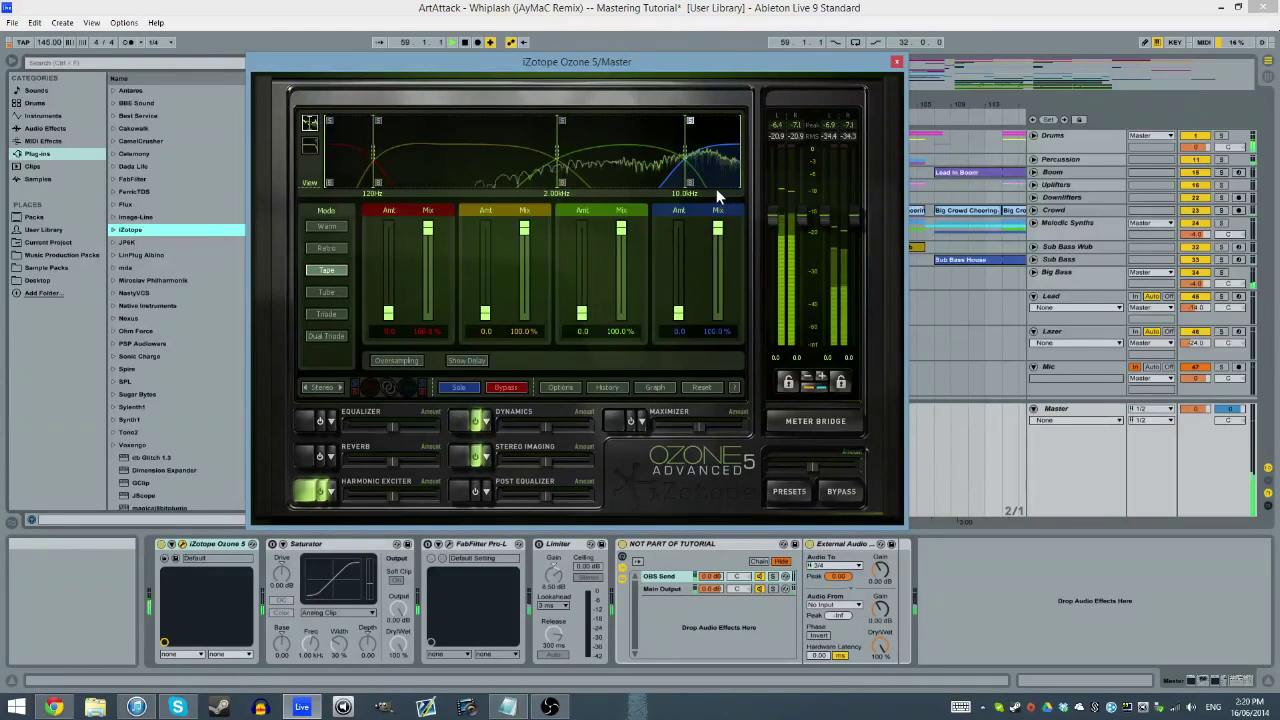
{"action": "left_click_drag", "start_coordinate": [679, 313], "coordinate": [682, 300]}
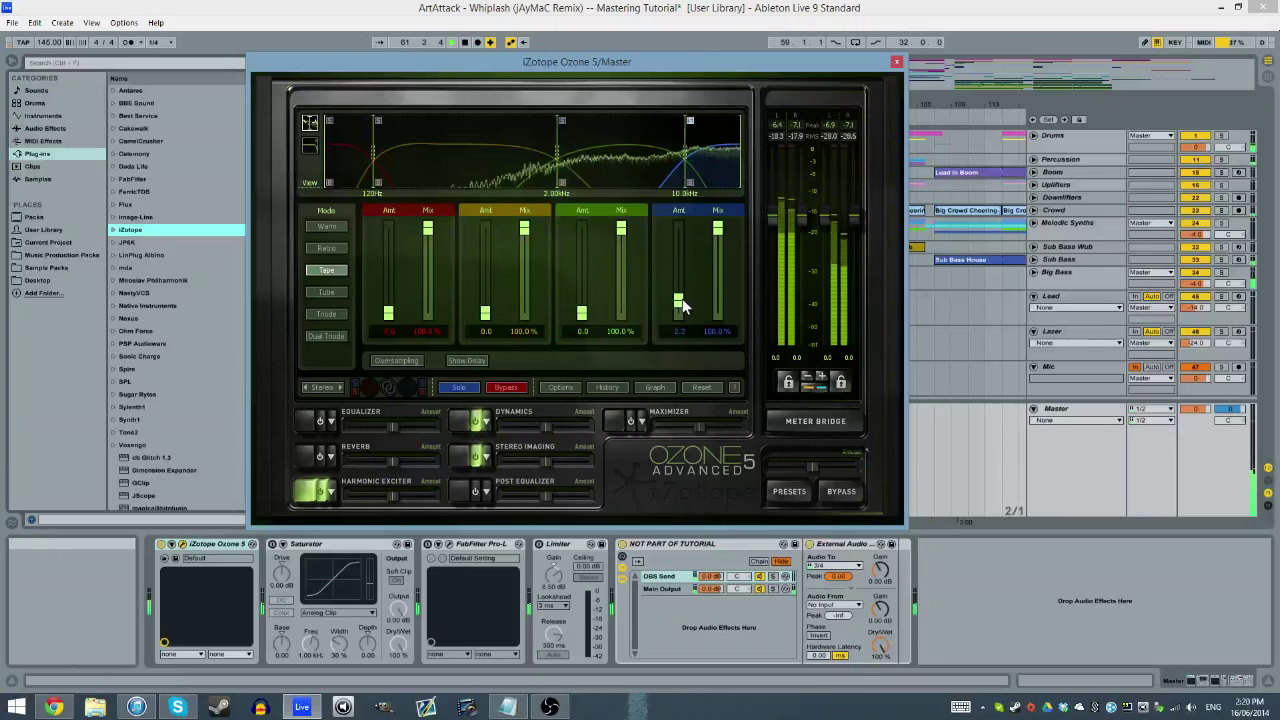
{"action": "left_click_drag", "start_coordinate": [682, 300], "coordinate": [682, 301]}
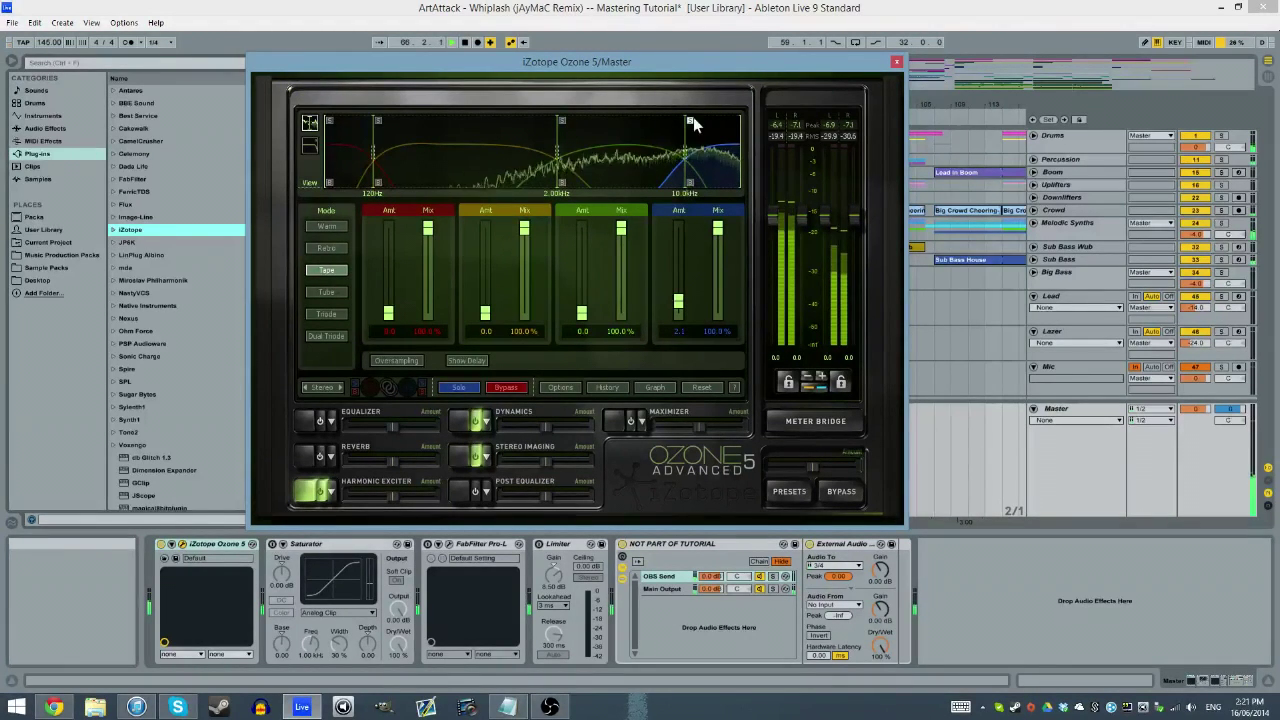
{"action": "key", "text": "space"}
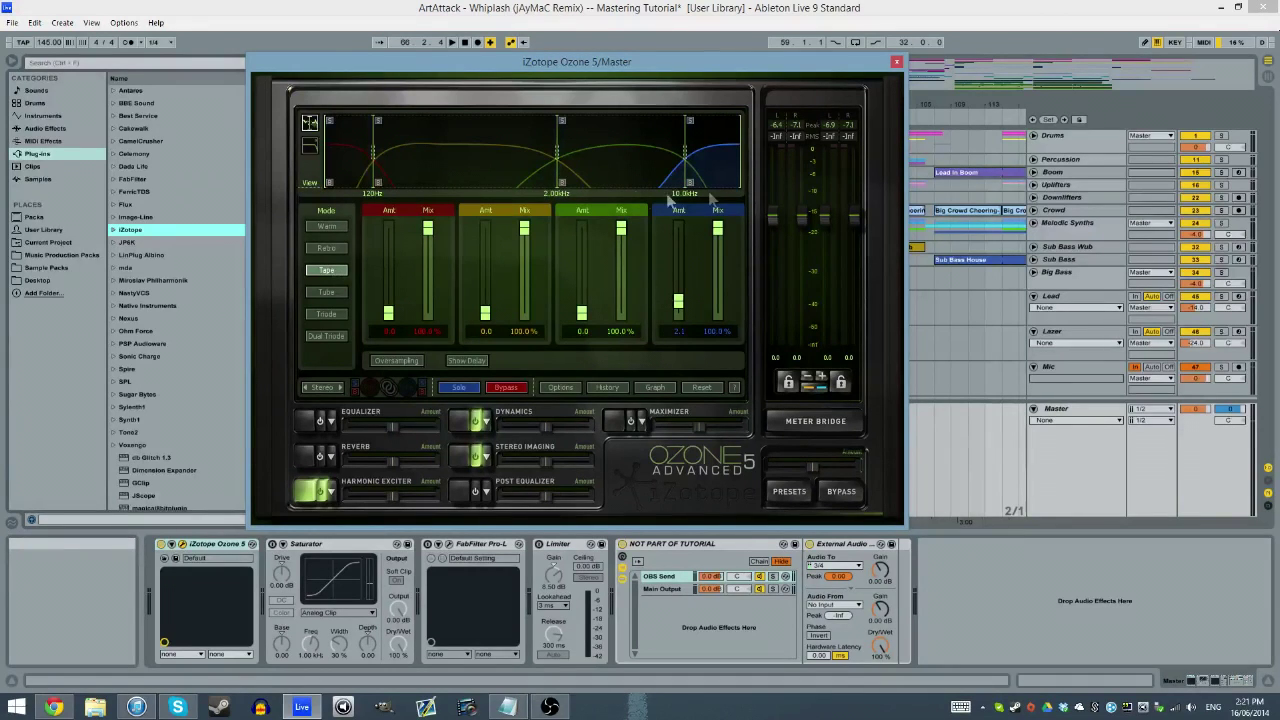
Step: Set the exciter amount of band 3 to 1.1 while auditioning the soloed band
{"action": "key", "text": "space"}
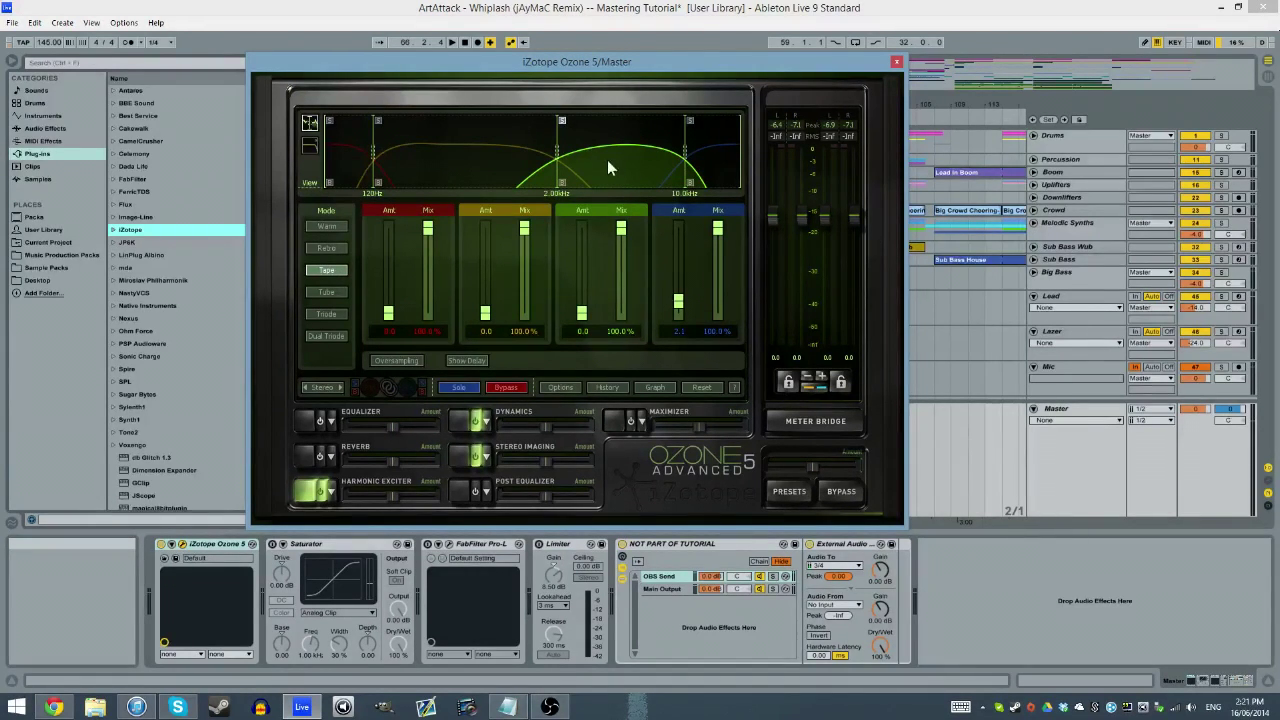
{"action": "scroll", "coordinate": [583, 314], "scroll_direction": "up", "scroll_amount": 3}
{"action": "scroll", "coordinate": [585, 316], "scroll_direction": "down", "scroll_amount": 2}
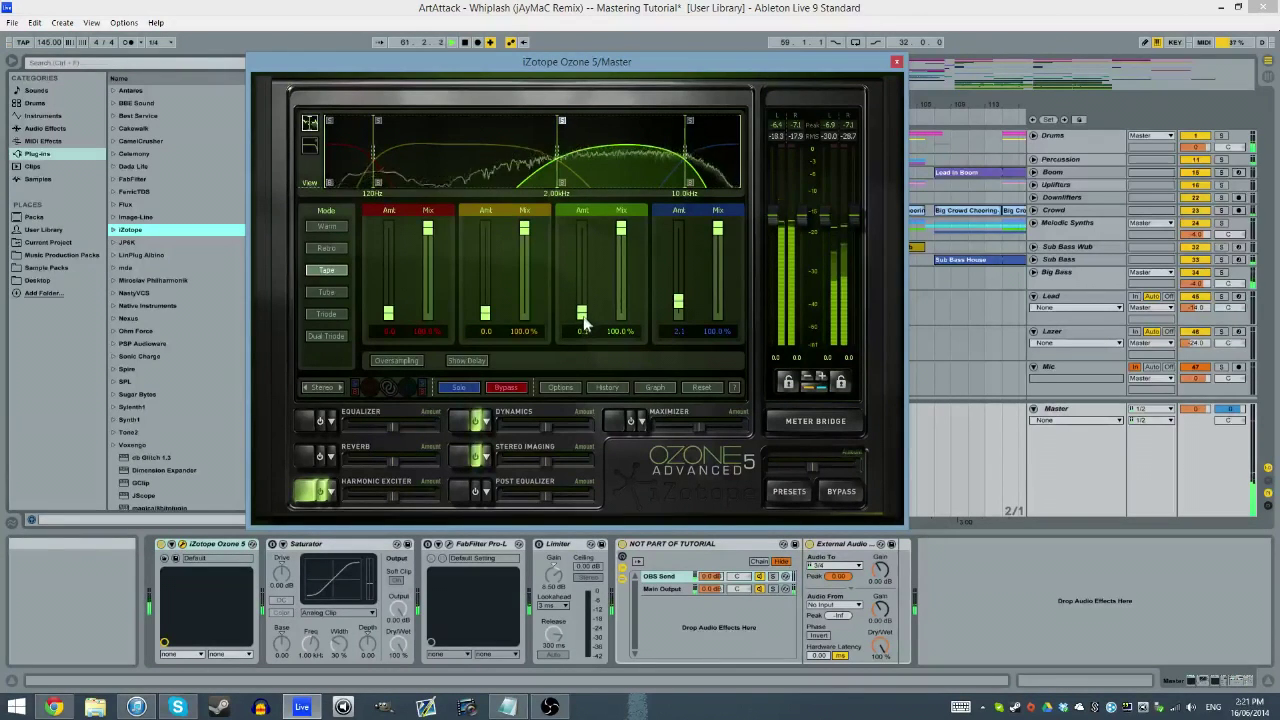
{"action": "scroll", "coordinate": [586, 322], "scroll_direction": "up", "scroll_amount": 2}
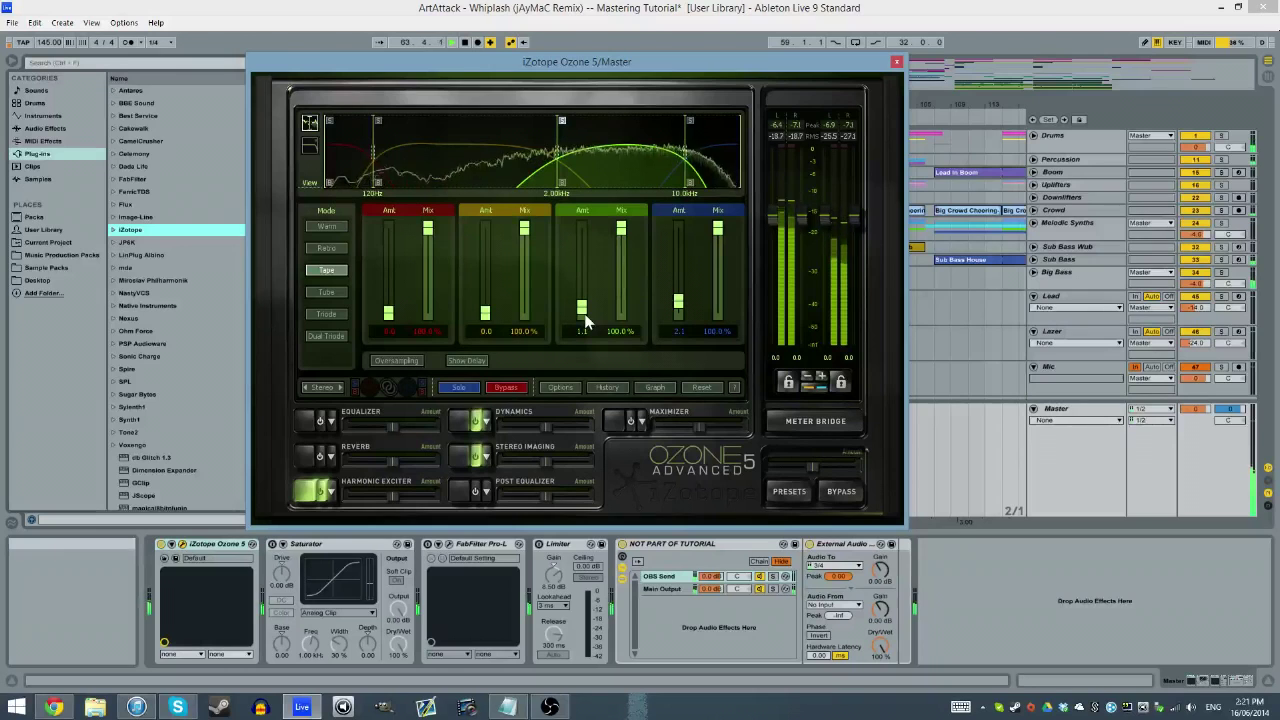
{"action": "key", "text": "space"}
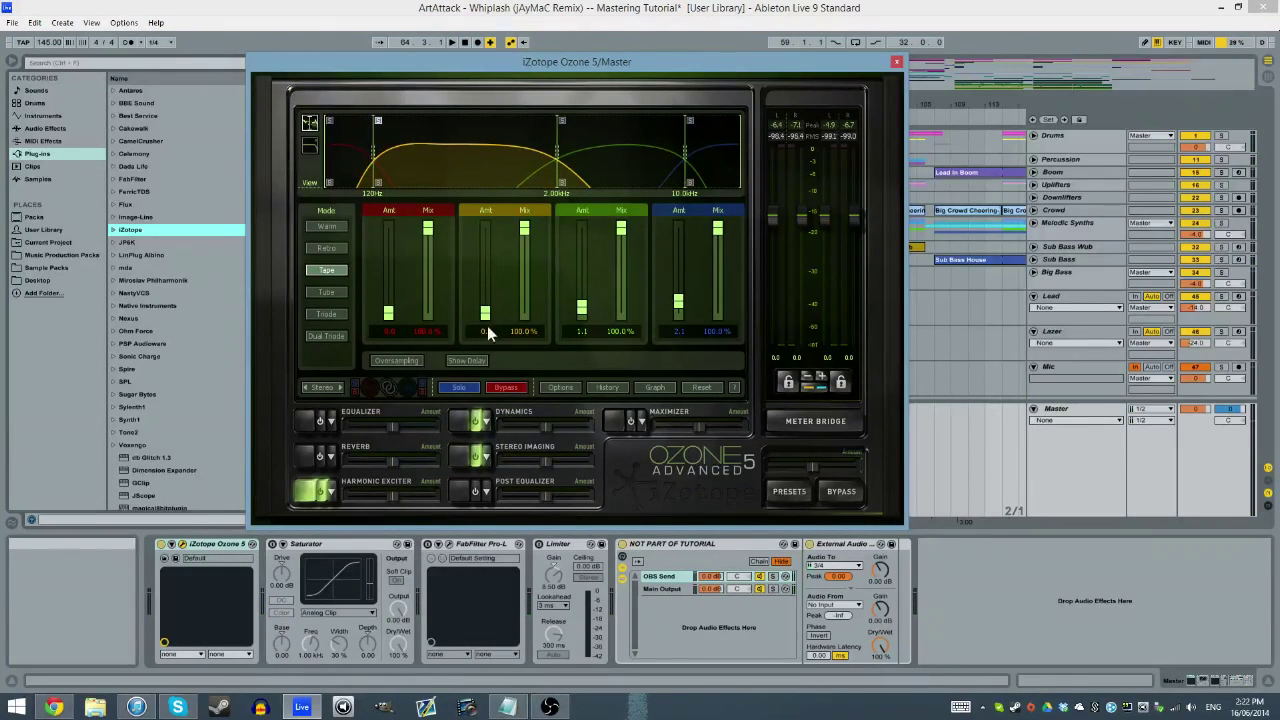
Step: Set the exciter amount of band 2 to 0.8 while auditioning it, and stop playback
{"action": "key", "text": "space"}
{"action": "left_click_drag", "start_coordinate": [489, 320], "coordinate": [487, 314]}
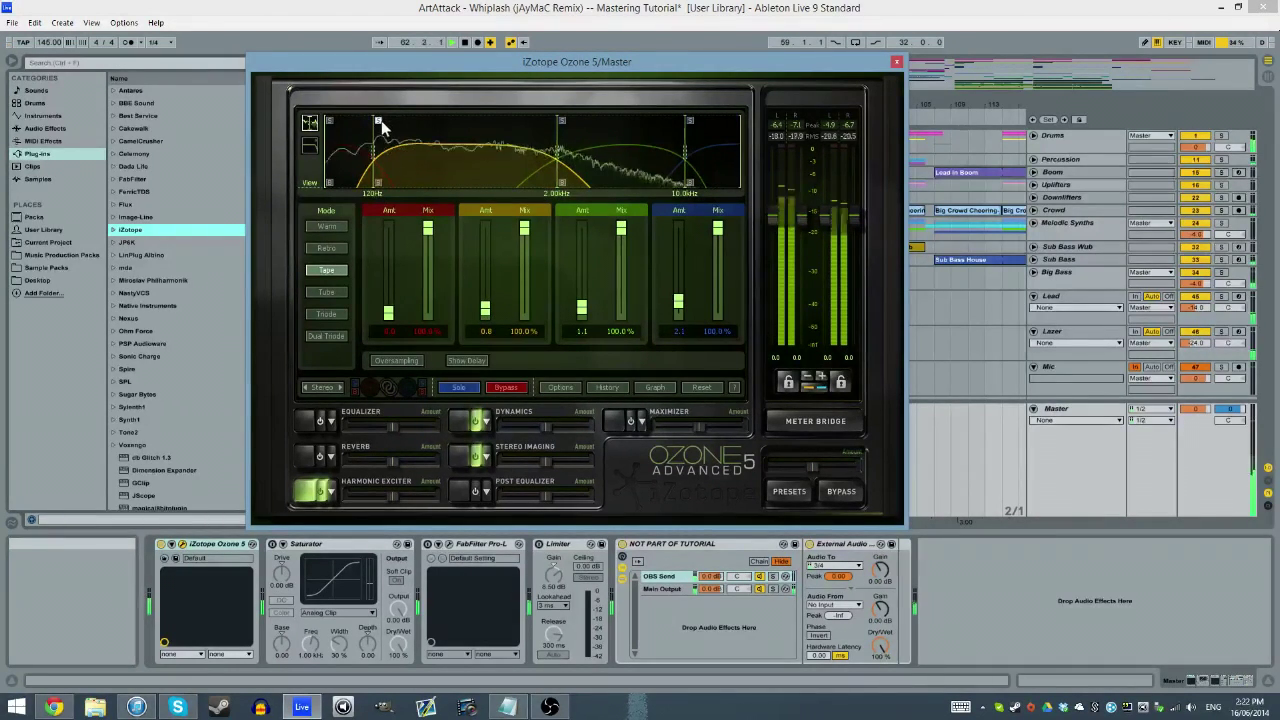
{"action": "key", "text": "space"}
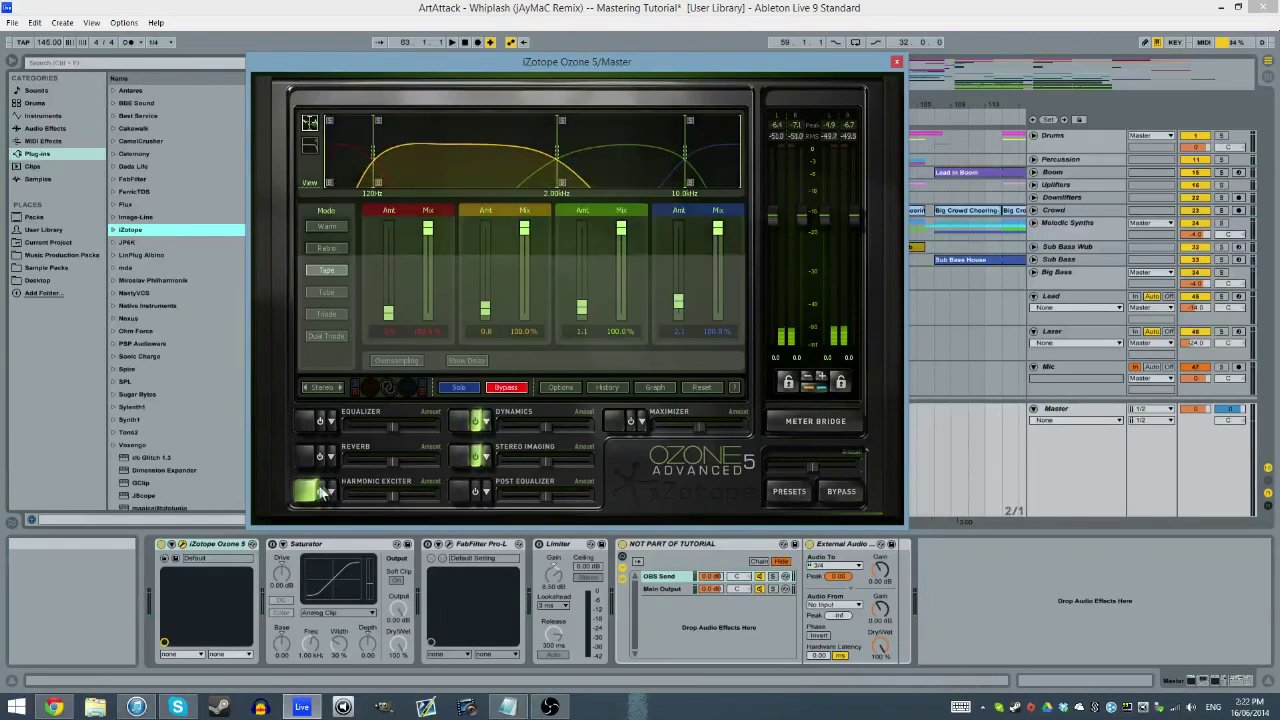
Step: Play the drop with the Harmonic Exciter bypassed, re-enable it to compare the sound, and stop playback
{"action": "key", "text": "space"}
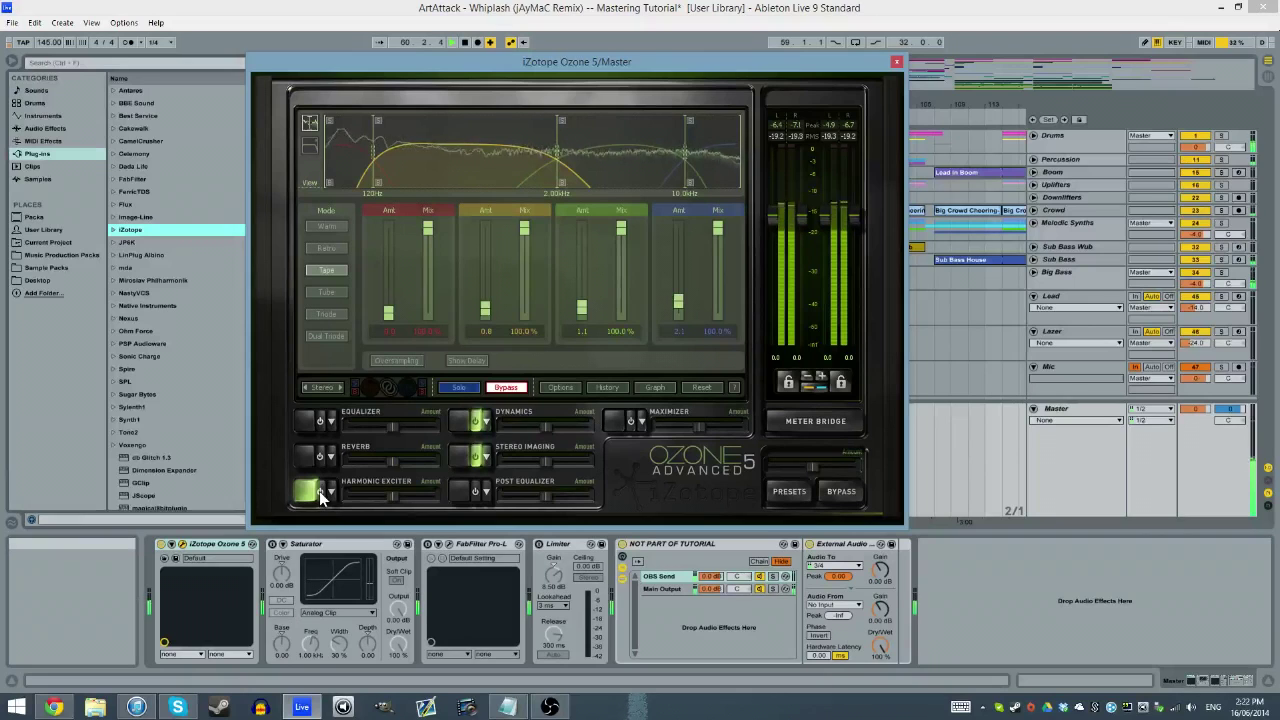
{"action": "left_click", "coordinate": [319, 494]}
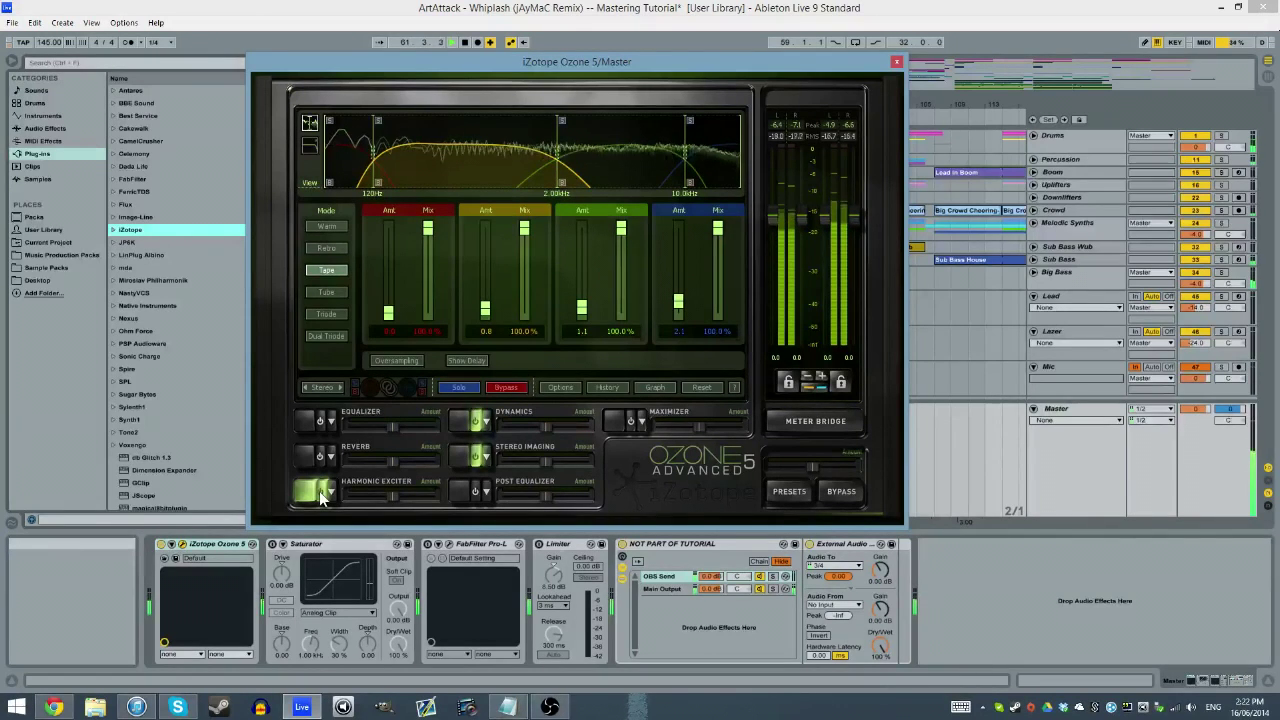
{"action": "key", "text": "space"}
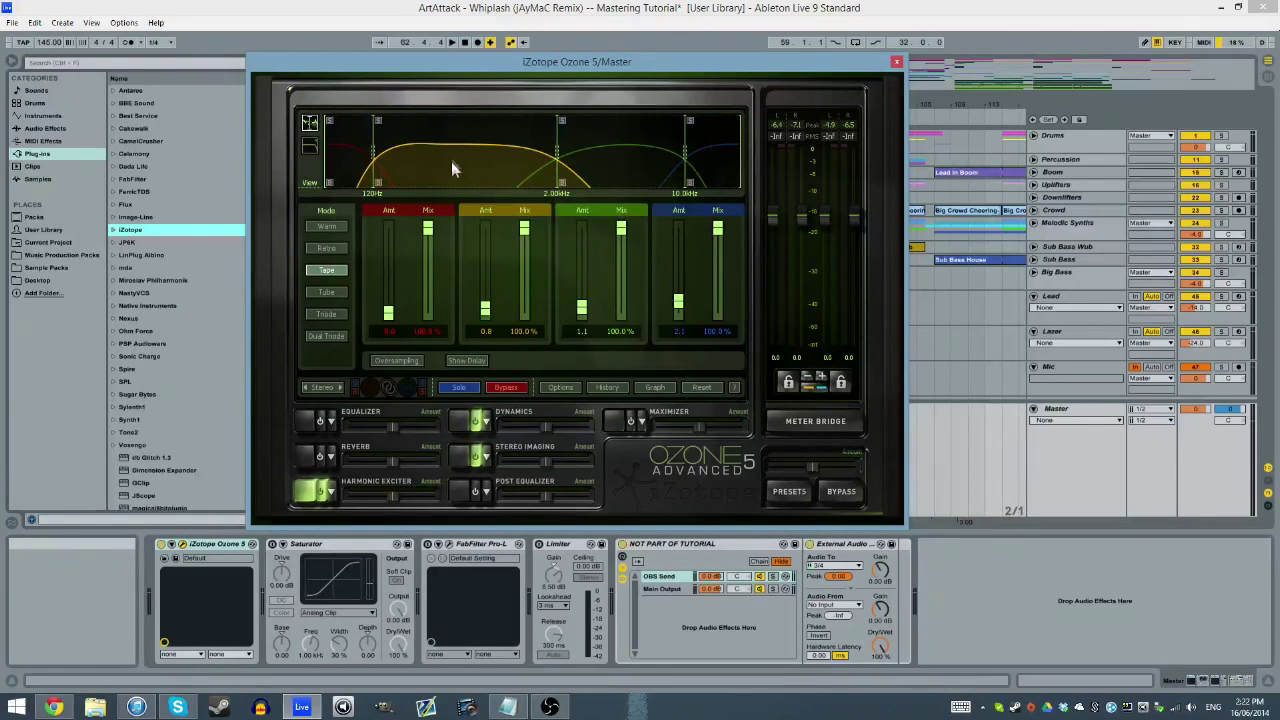
Step: Open and enable the Post Equalizer and turn on Soft saturation in its EQ options
{"action": "left_click", "coordinate": [474, 491]}
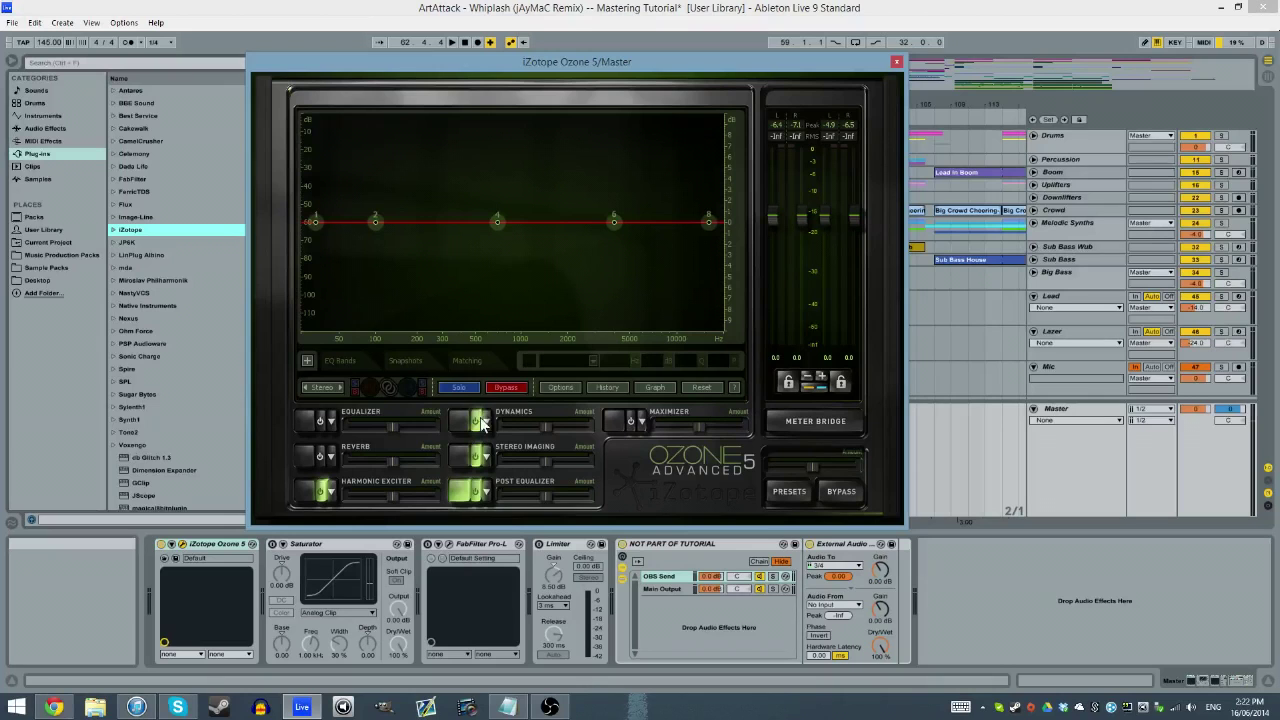
{"action": "right_click", "coordinate": [492, 264]}
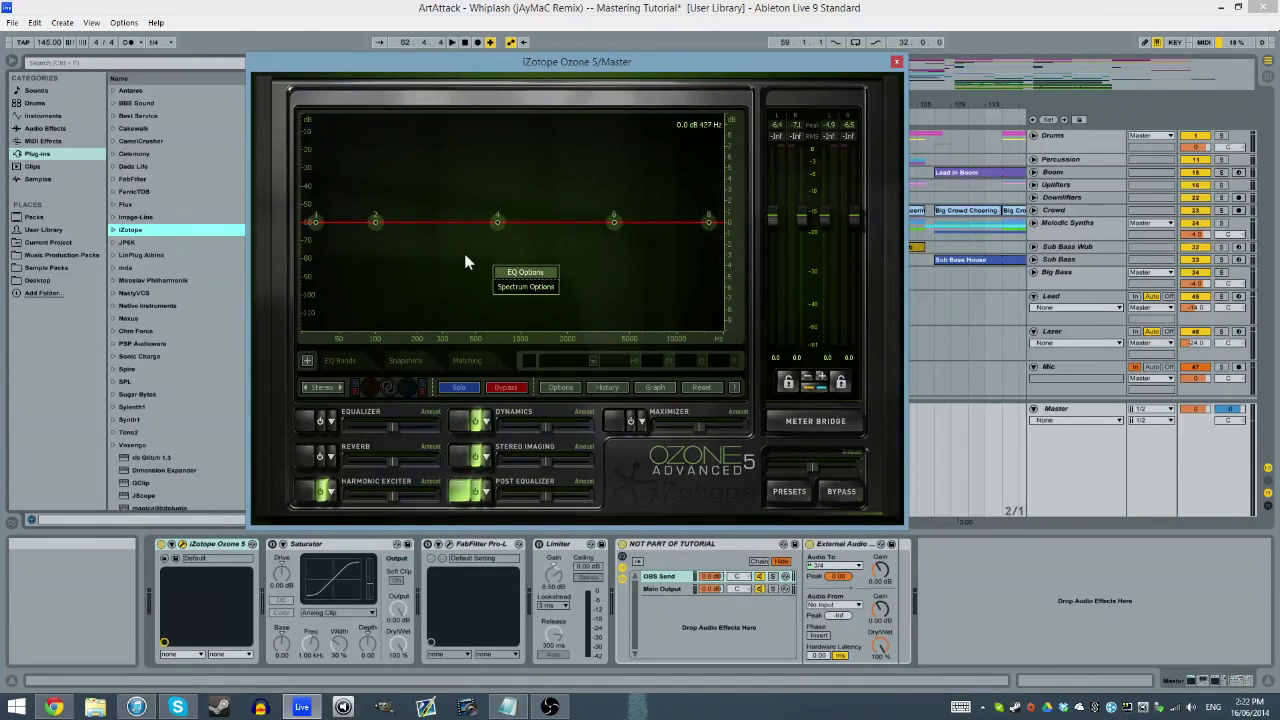
{"action": "left_click", "coordinate": [510, 272]}
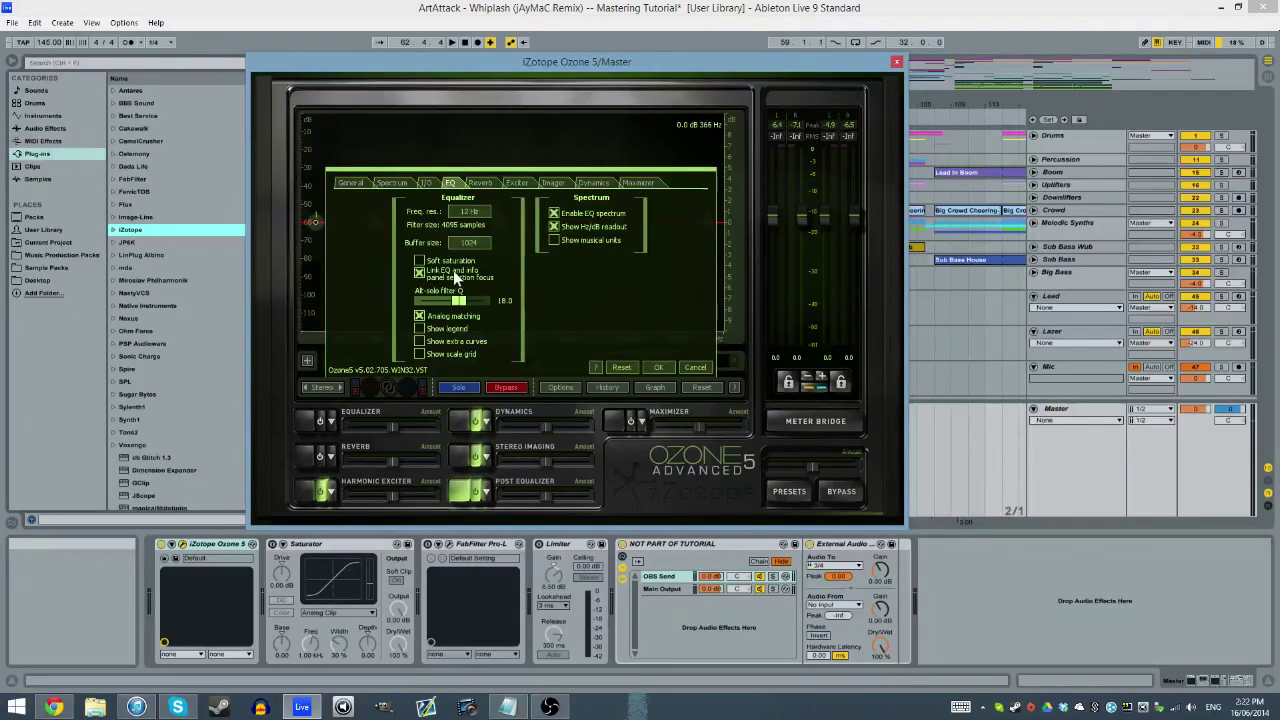
{"action": "left_click", "coordinate": [419, 261]}
{"action": "left_click", "coordinate": [656, 368]}
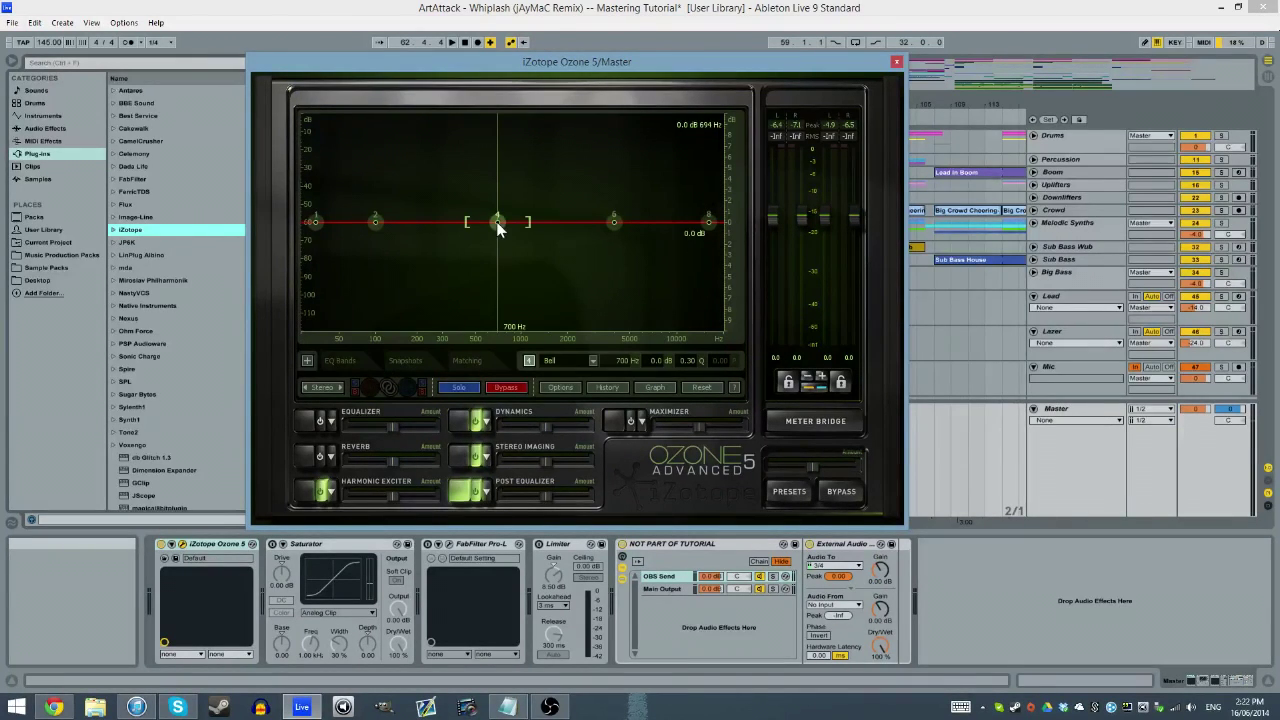
{"action": "left_click", "coordinate": [613, 221]}
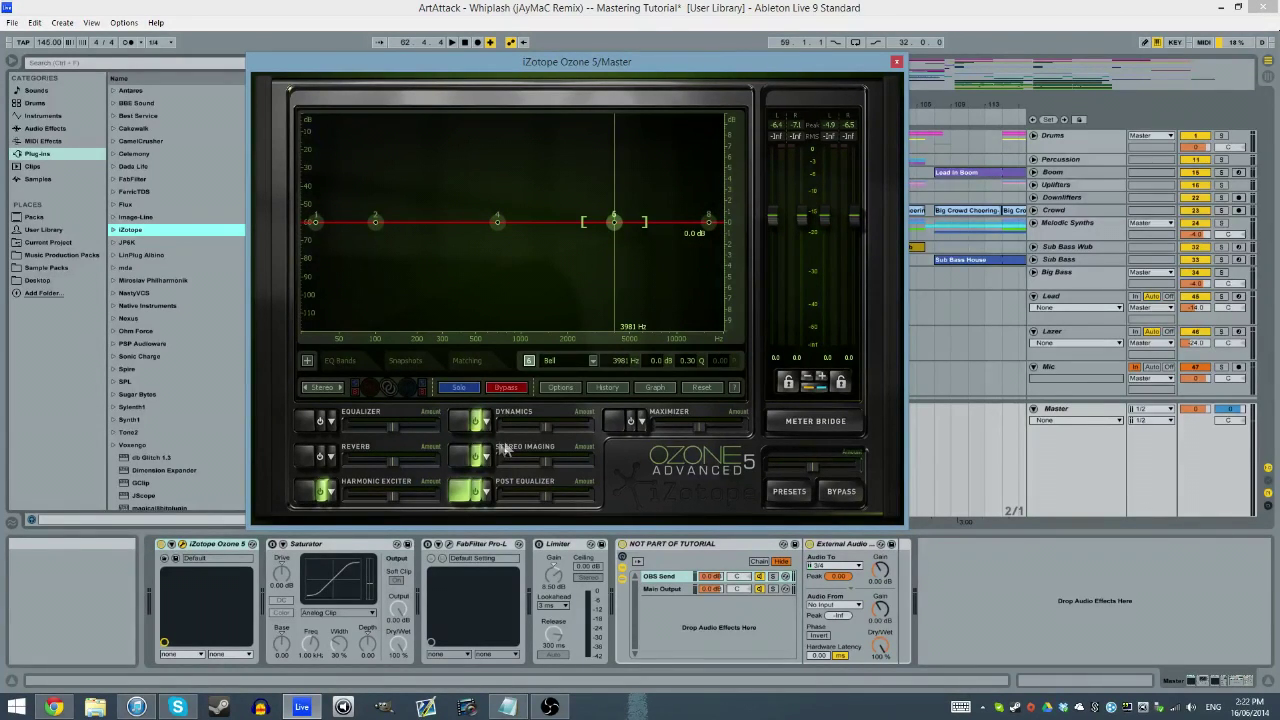
{"action": "left_click", "coordinate": [350, 565]}
{"action": "left_click", "coordinate": [531, 285]}
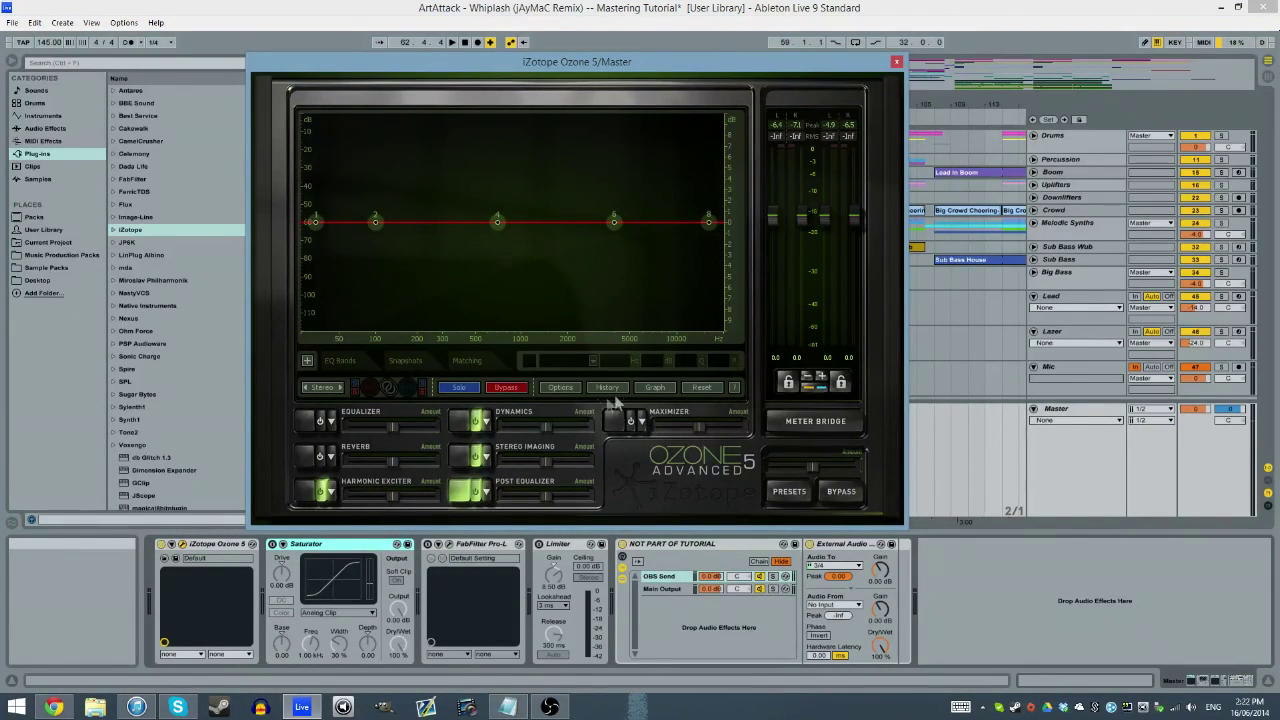
Step: Move EQ 2 earlier in the filter graph's processing order, to the Spectrum slot, and close the graph
{"action": "left_click", "coordinate": [653, 390]}
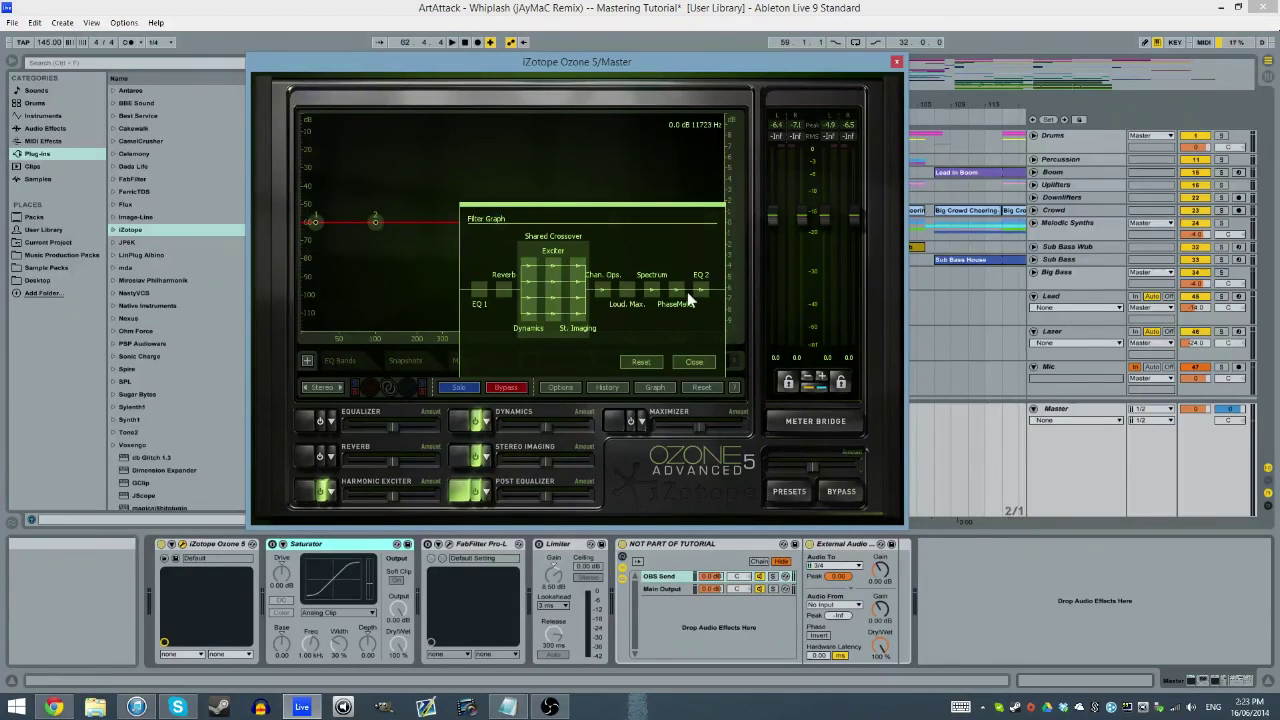
{"action": "left_click_drag", "start_coordinate": [698, 291], "coordinate": [654, 289]}
{"action": "left_click", "coordinate": [703, 363]}
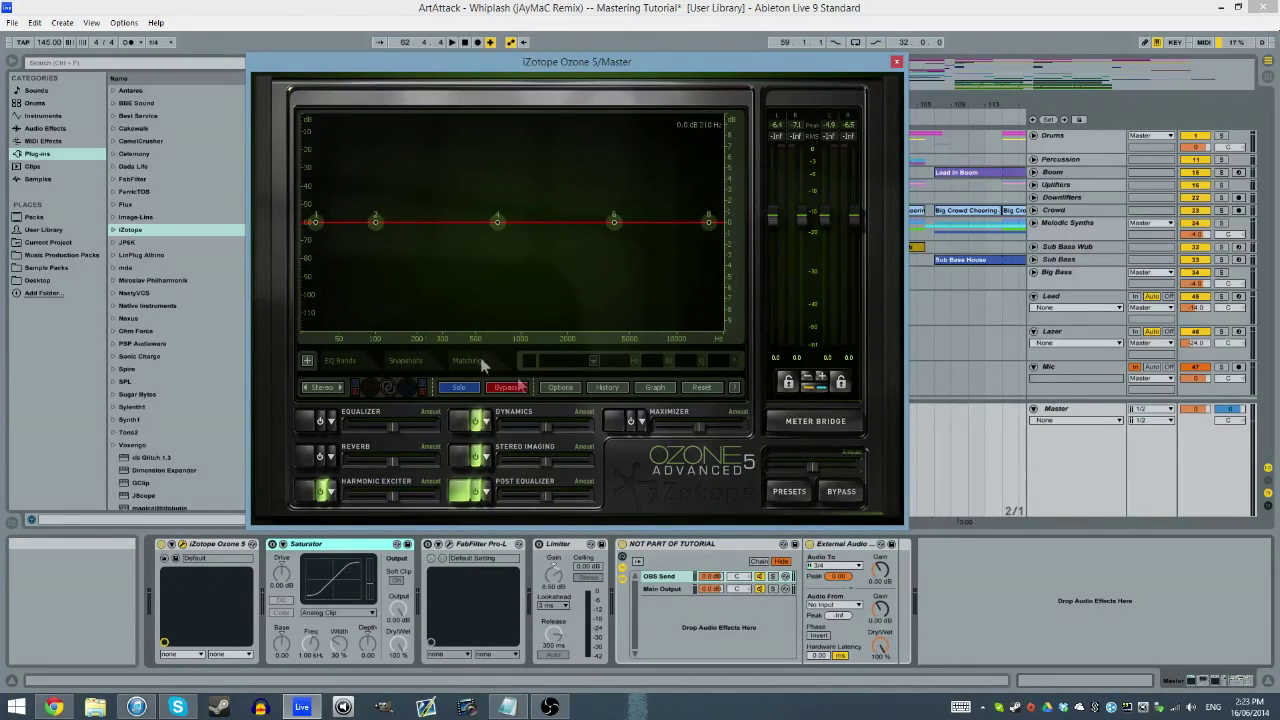
Step: Expand the Post Equalizer's band settings and make band 1 a Brickwall Highpass filter at 20 Hz
{"action": "left_click", "coordinate": [350, 358]}
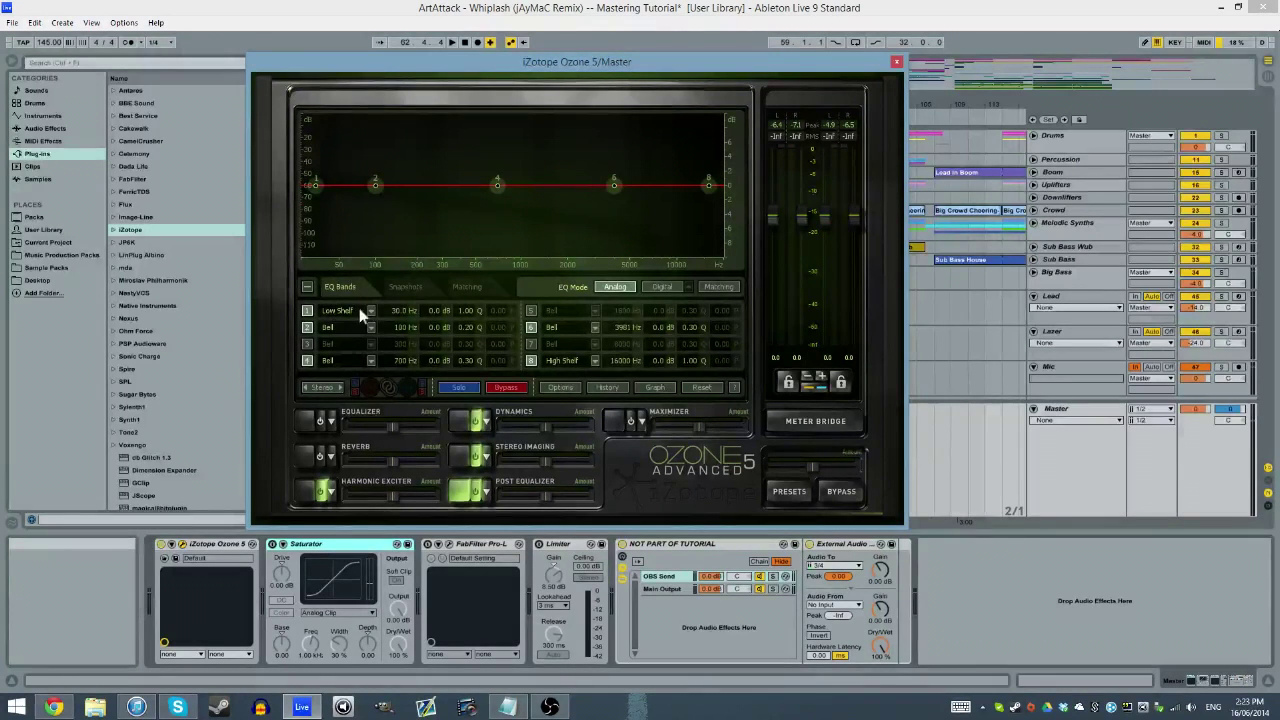
{"action": "left_click", "coordinate": [359, 309]}
{"action": "mouse_move", "coordinate": [355, 297]}
{"action": "left_click", "coordinate": [400, 324]}
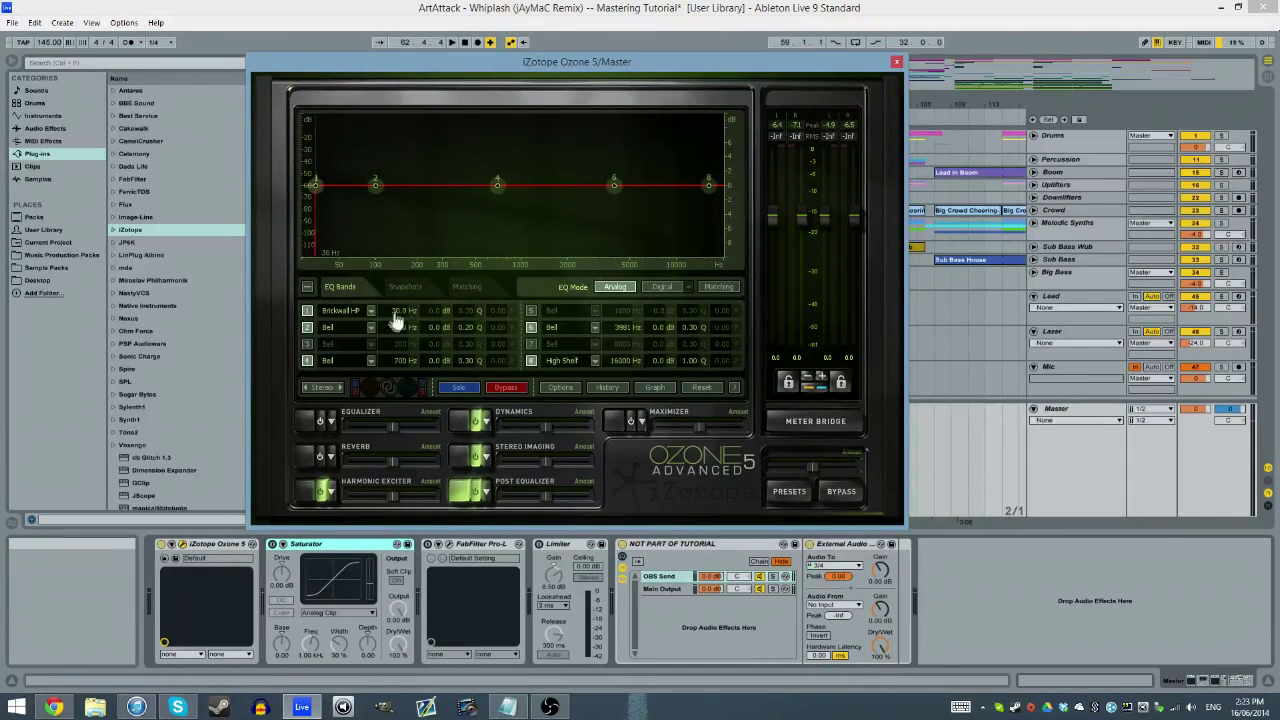
{"action": "left_click", "coordinate": [350, 312]}
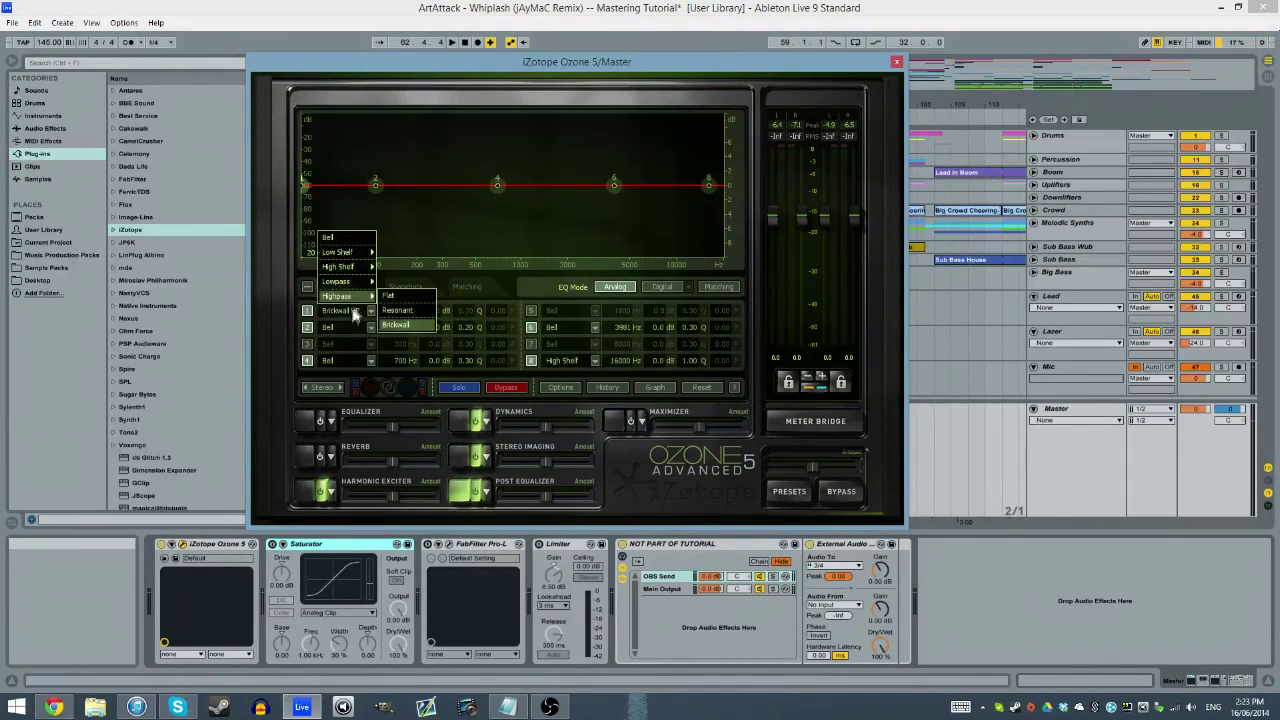
{"action": "left_click", "coordinate": [397, 325]}
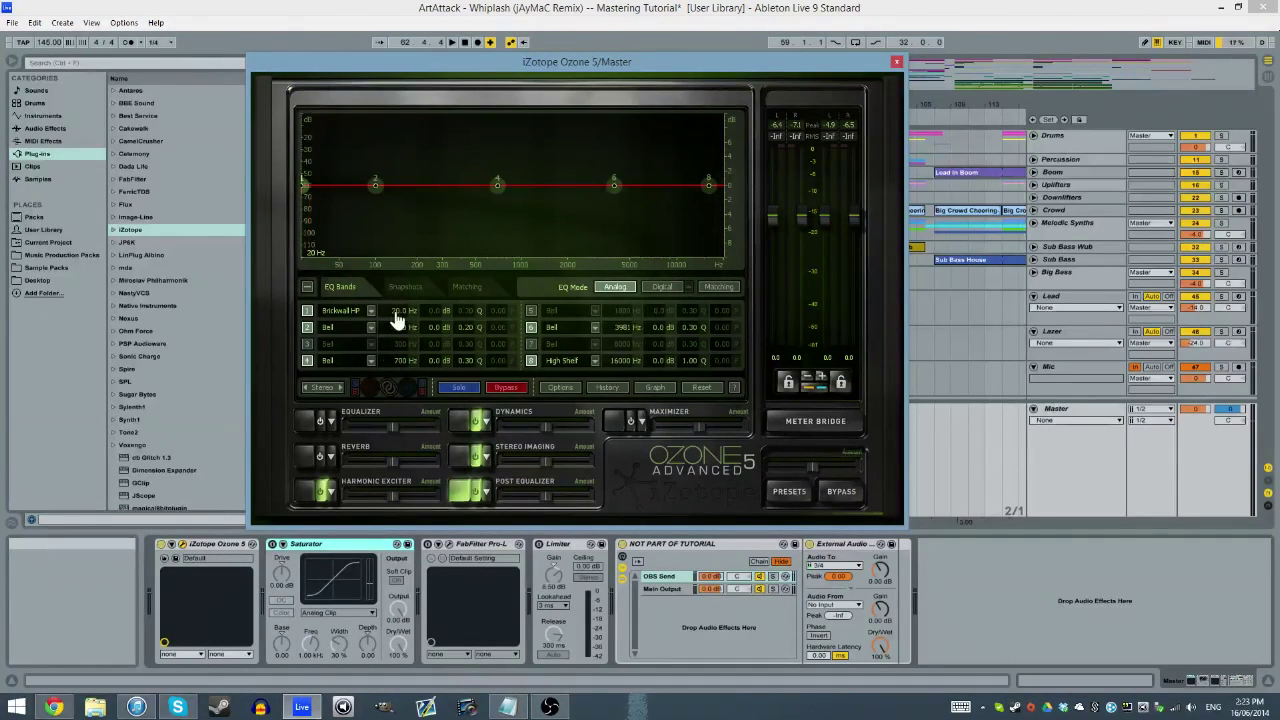
Step: Make band 8 of the Post Equalizer a Brickwall Lowpass filter at 20000 Hz
{"action": "left_click", "coordinate": [557, 361]}
{"action": "mouse_move", "coordinate": [569, 345]}
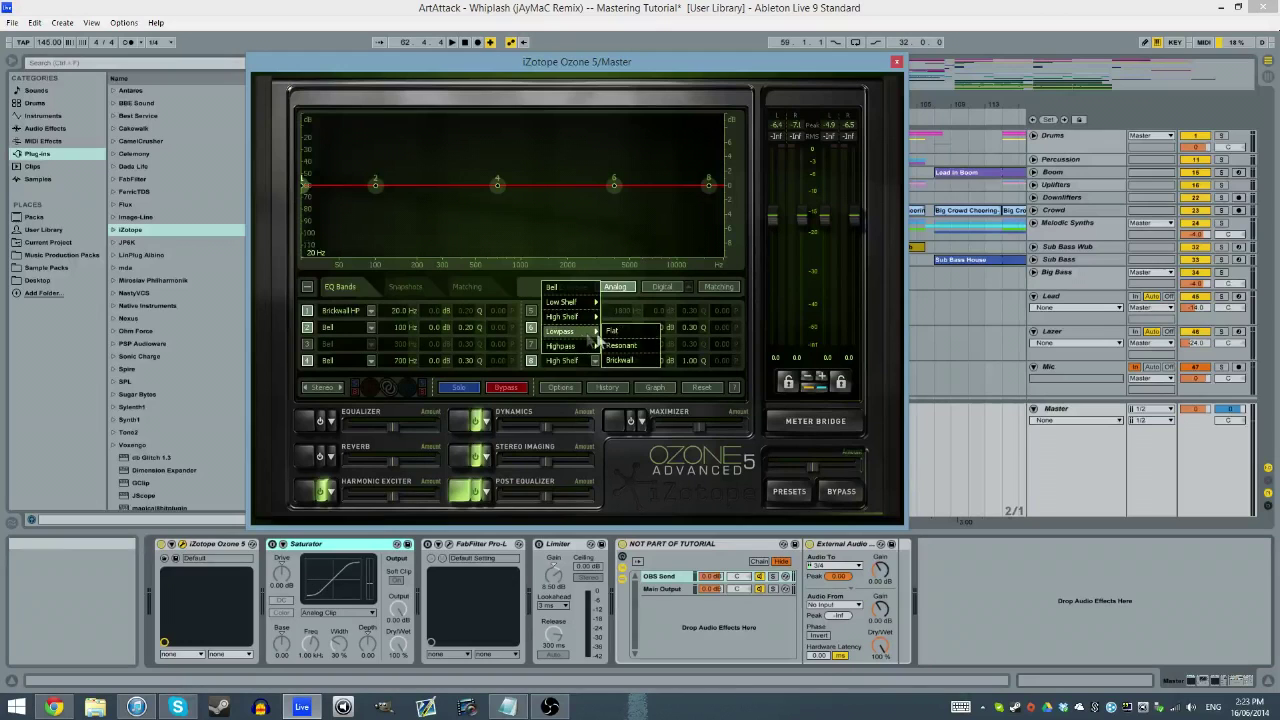
{"action": "left_click", "coordinate": [612, 364]}
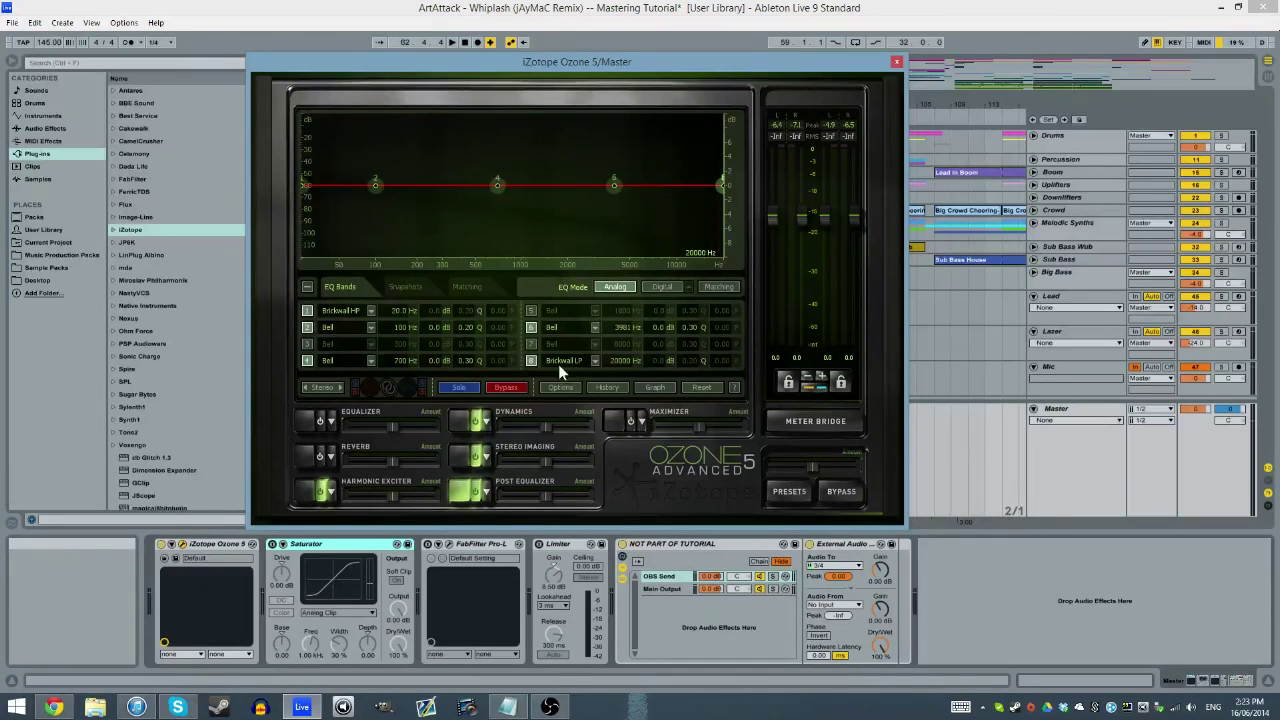
Step: Enable bands 3, 5 and 7 of the Post Equalizer and make band 7 an Analog High Shelf filter
{"action": "left_click_drag", "start_coordinate": [618, 362], "coordinate": [618, 400]}
{"action": "left_click", "coordinate": [531, 311]}
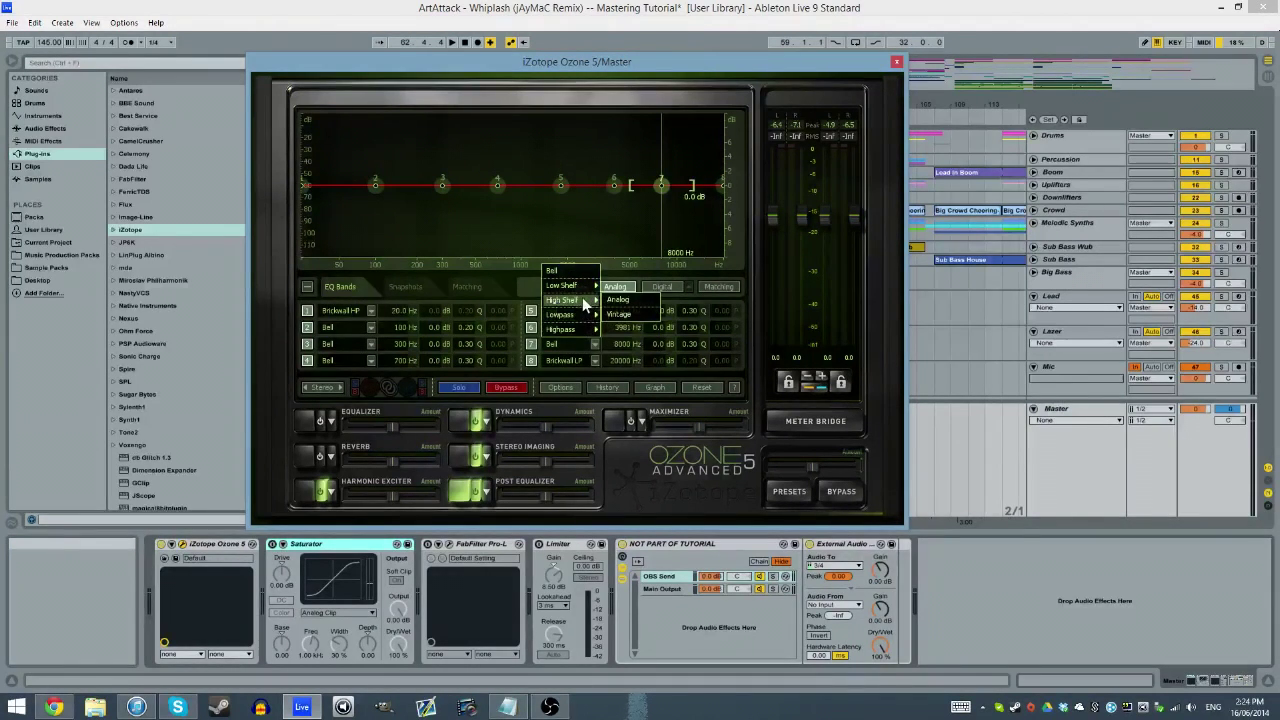
{"action": "left_click", "coordinate": [619, 302]}
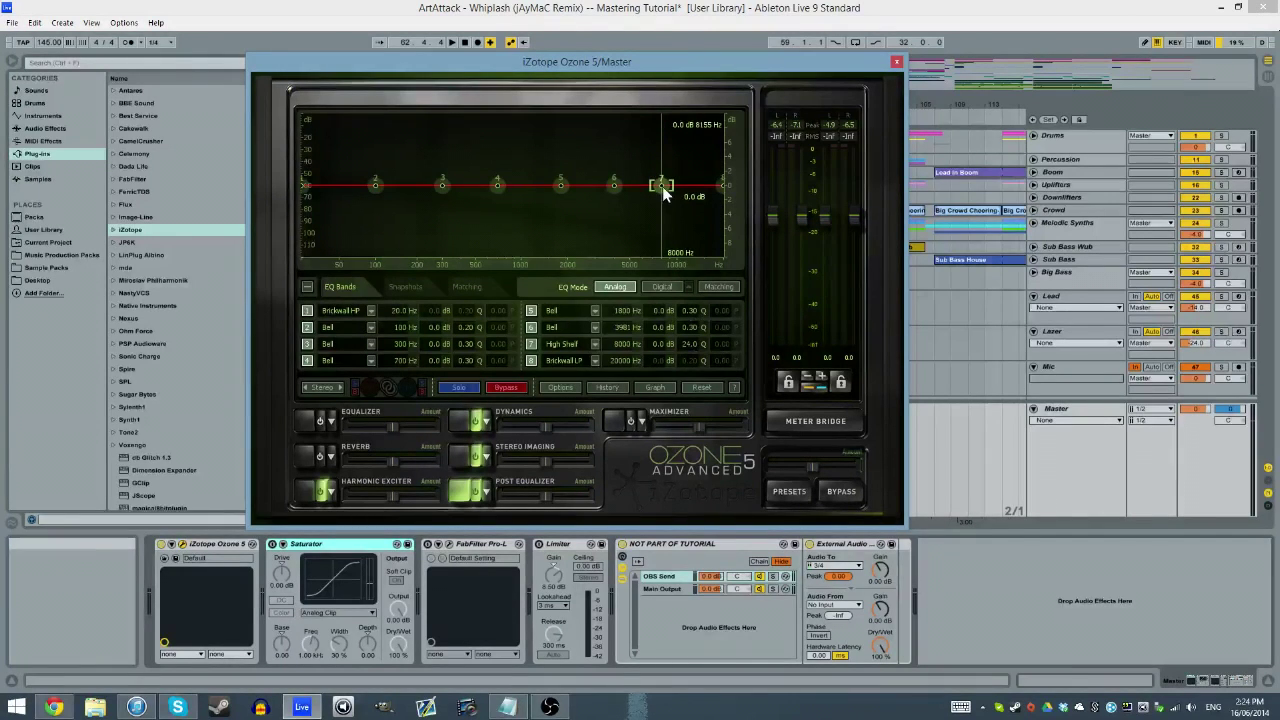
Step: Try a high-shelf boost of about 3.6 dB at 6000 Hz on band 7, and reset its gain to 0 dB
{"action": "left_click_drag", "start_coordinate": [662, 186], "coordinate": [652, 159]}
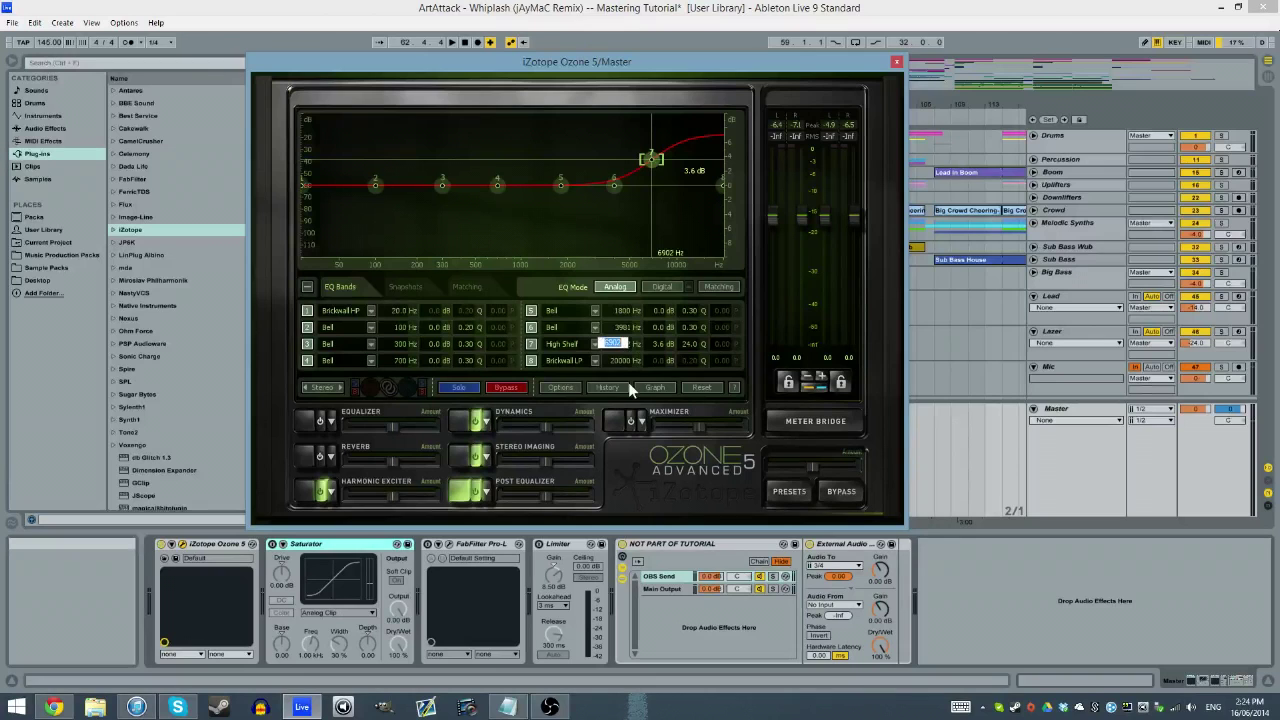
{"action": "type", "text": "6000"}
{"action": "key", "text": "Return"}
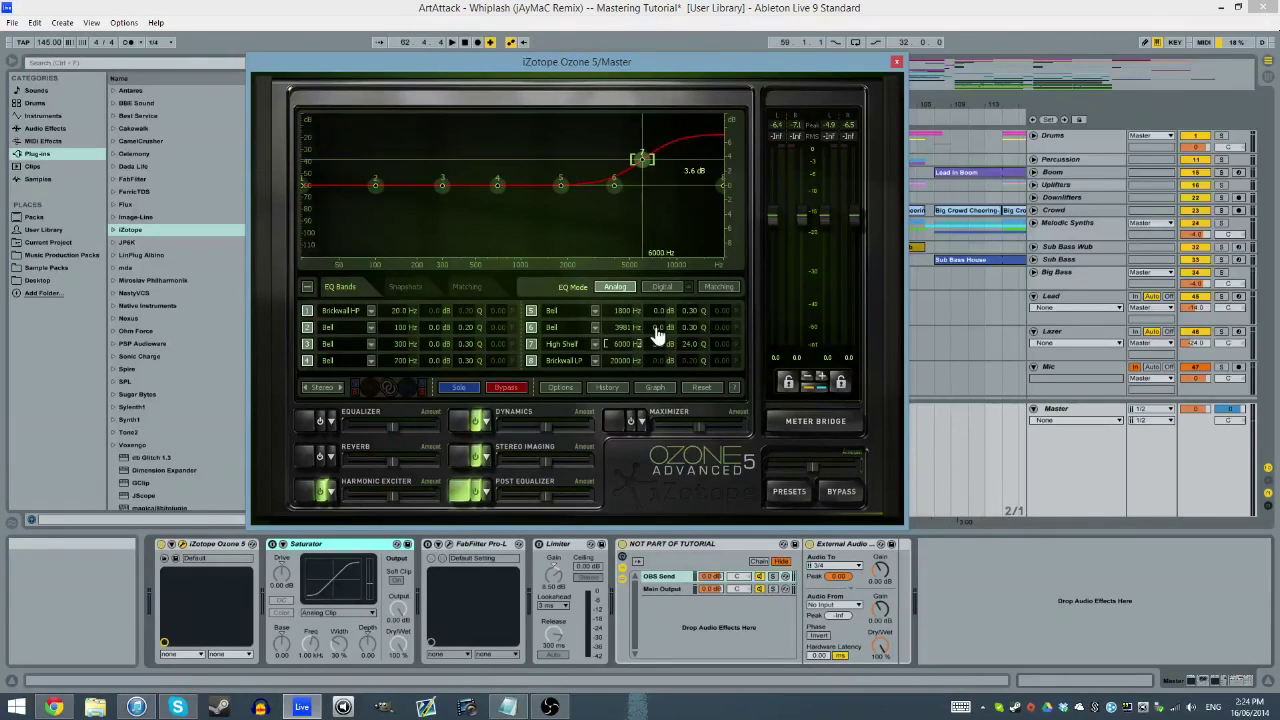
{"action": "type", "text": "0"}
{"action": "key", "text": "Return"}
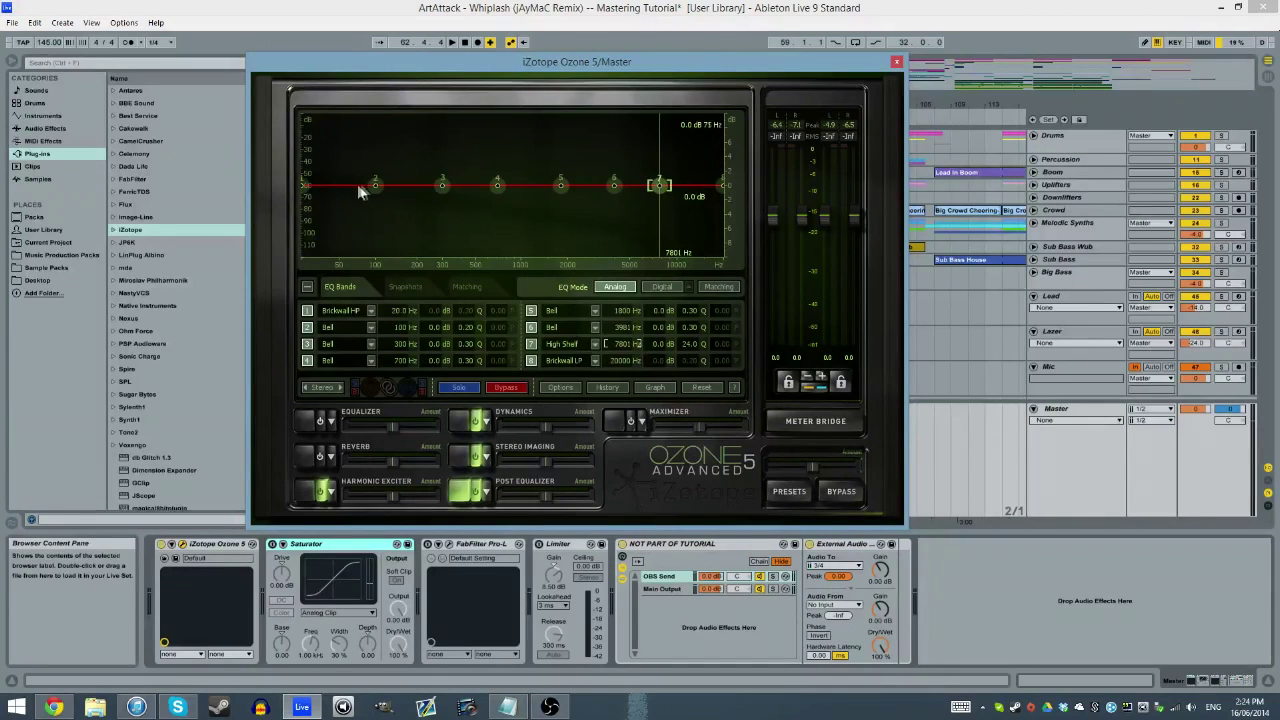
Step: Set band 2's Q to 0.71 and, while the track plays, boost it about 2.4 dB at about 56 Hz
{"action": "mouse_move", "coordinate": [376, 194]}
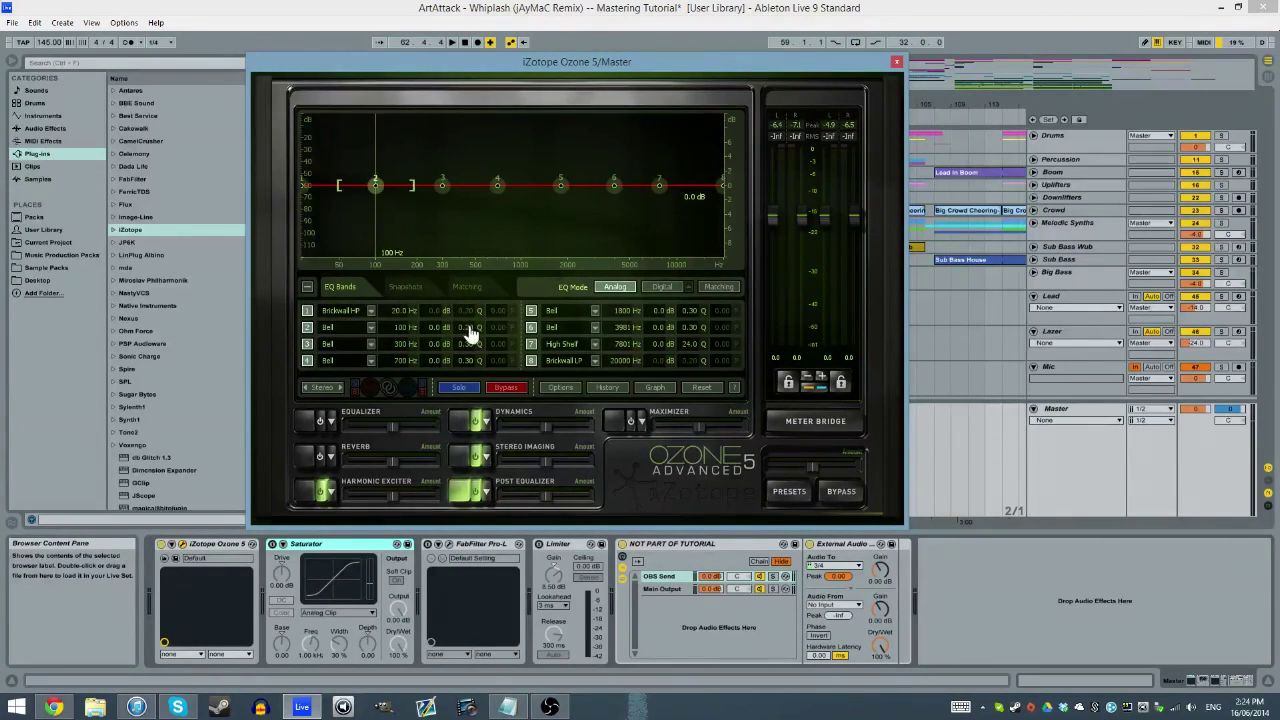
{"action": "type", "text": "0.71"}
{"action": "key", "text": "Return"}
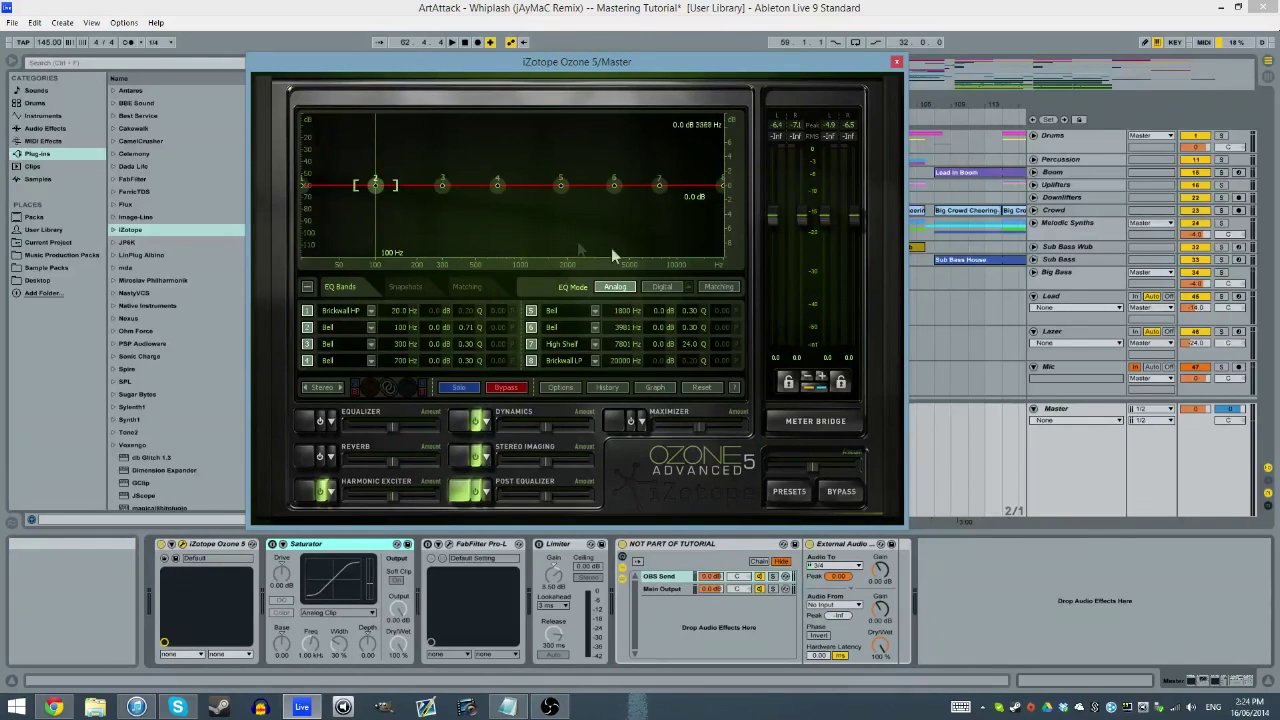
{"action": "key", "text": "space"}
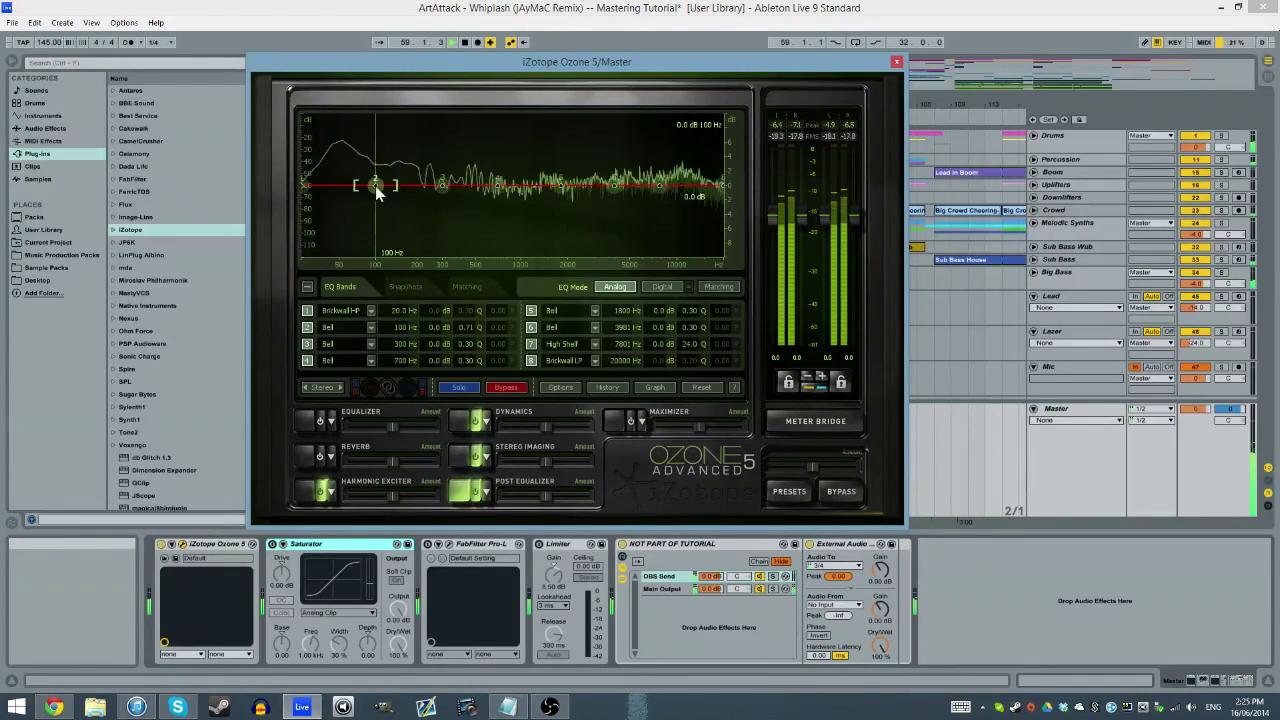
{"action": "mouse_move", "coordinate": [375, 185]}
{"action": "left_mouse_down"}
{"action": "mouse_move", "coordinate": [336, 165]}
{"action": "mouse_move", "coordinate": [351, 178]}
{"action": "left_mouse_up"}
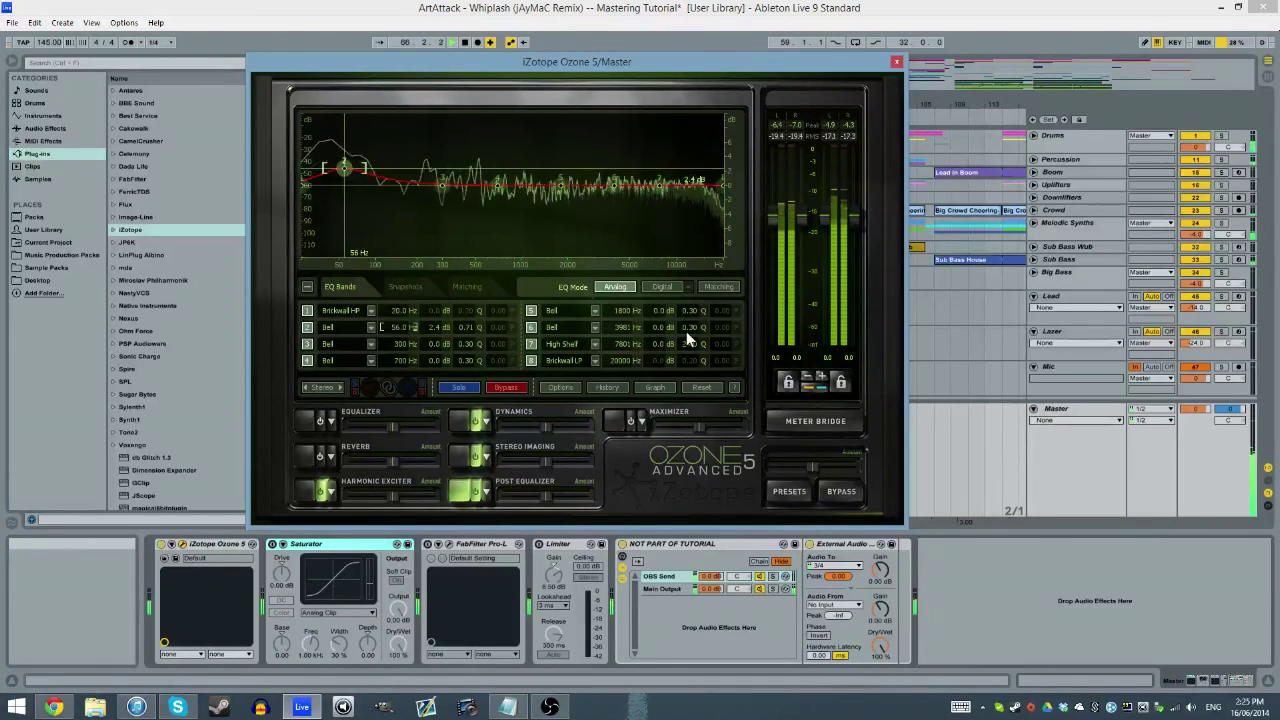
{"action": "left_click_drag", "start_coordinate": [397, 333], "coordinate": [433, 331]}
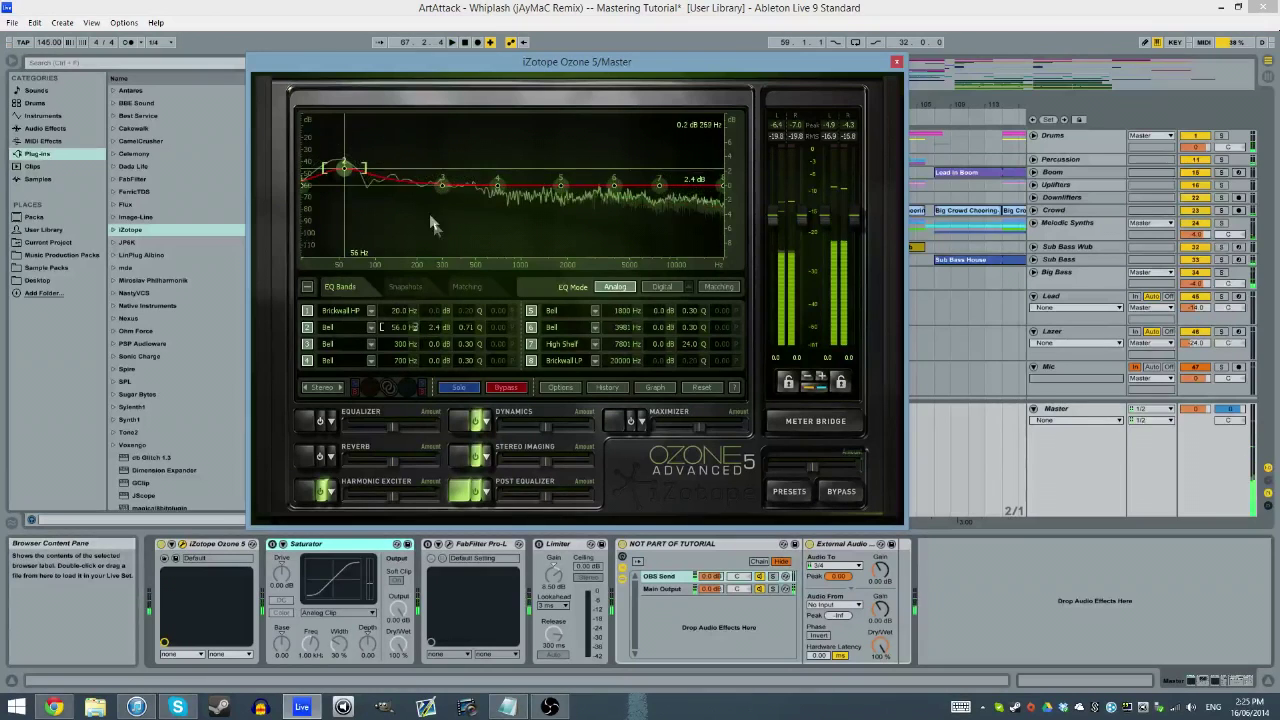
{"action": "key", "text": "space"}
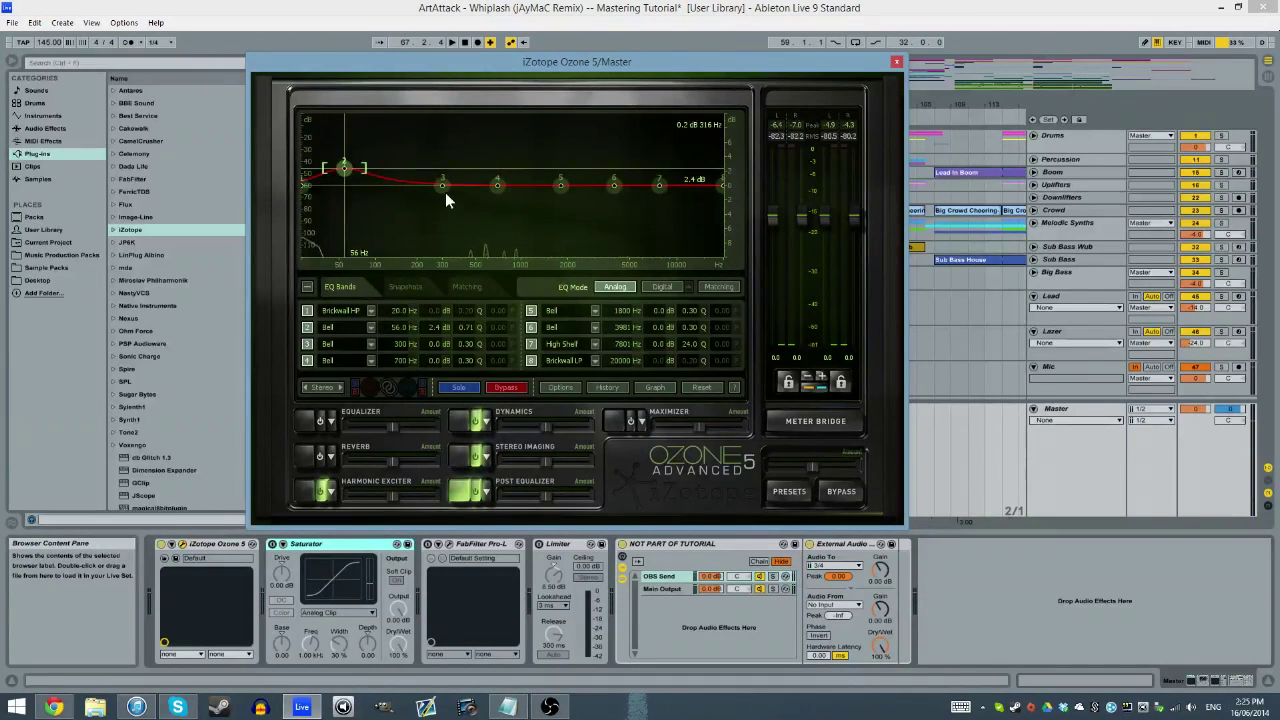
Step: Resume playback and tune band 3 to about 125 Hz with a gain of about 0.3 dB and a Q of 1.4
{"action": "key", "text": "space"}
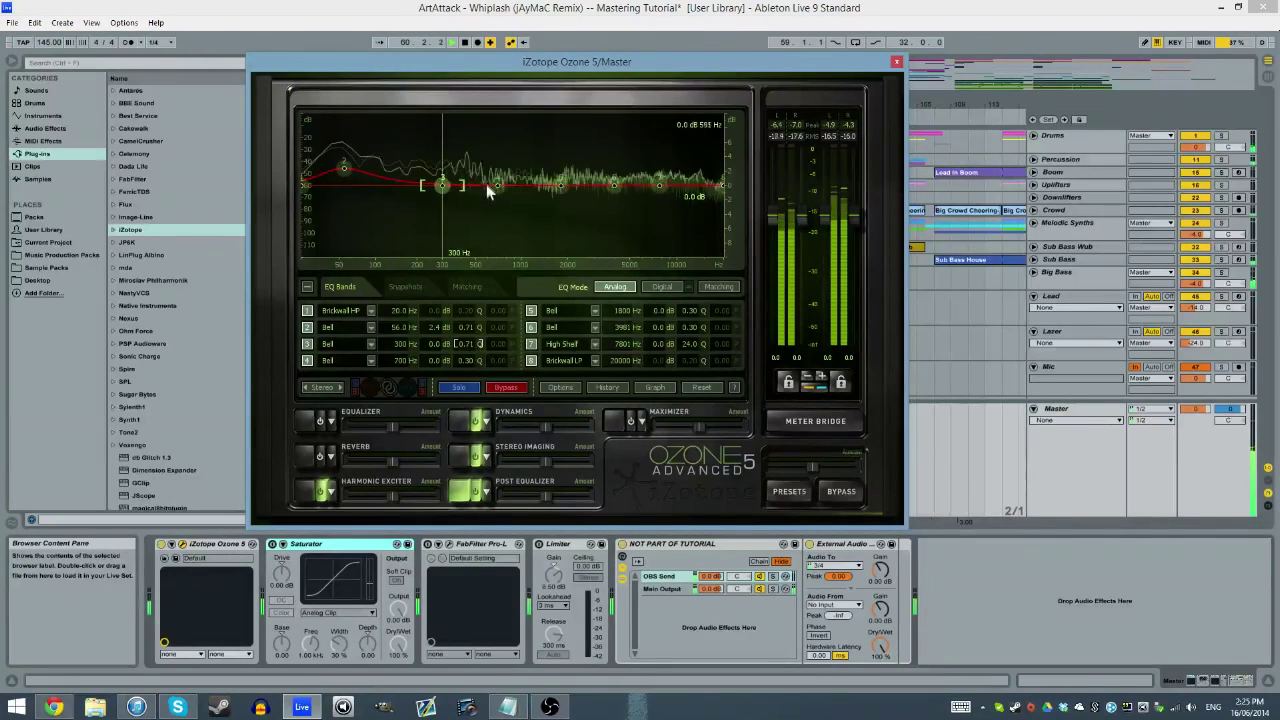
{"action": "left_click_drag", "start_coordinate": [444, 185], "coordinate": [405, 120]}
{"action": "left_click_drag", "start_coordinate": [394, 343], "coordinate": [464, 348]}
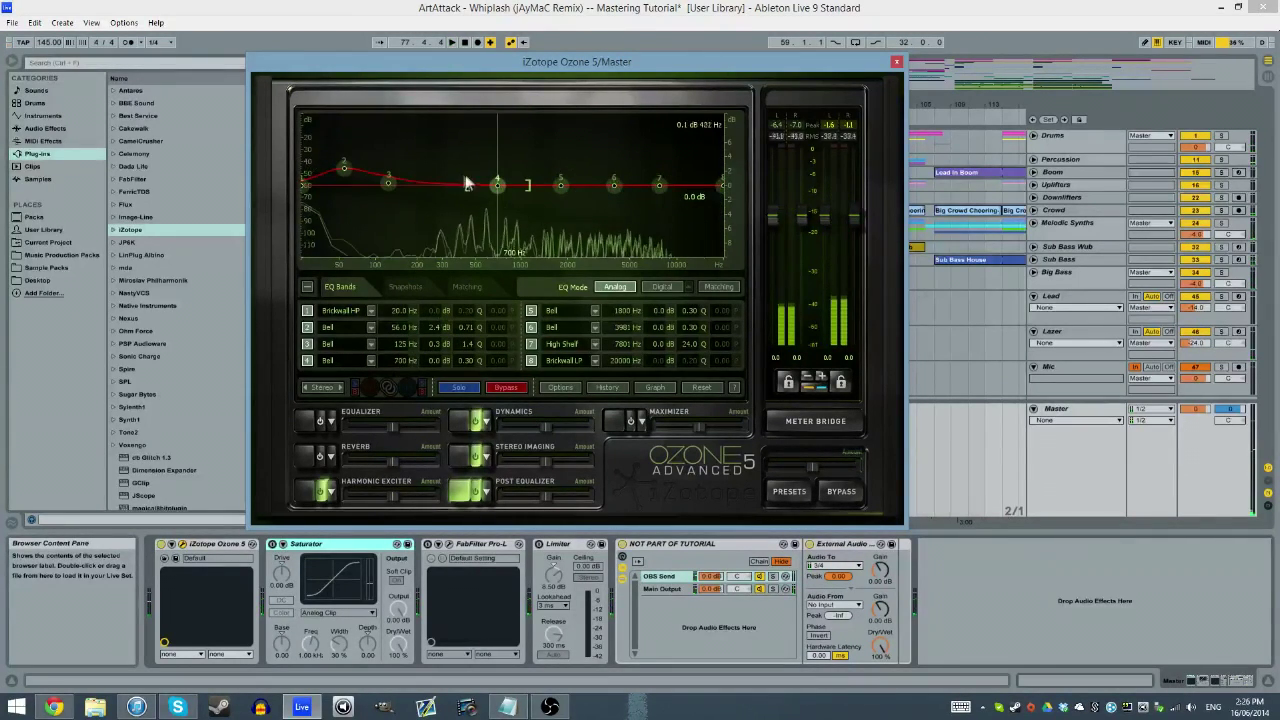
Step: Sweep band 4 and set it to about 366 Hz, -0.5 dB, Q 0.71, and restore band 3's gain to 0.3 dB
{"action": "left_click_drag", "start_coordinate": [491, 184], "coordinate": [462, 160]}
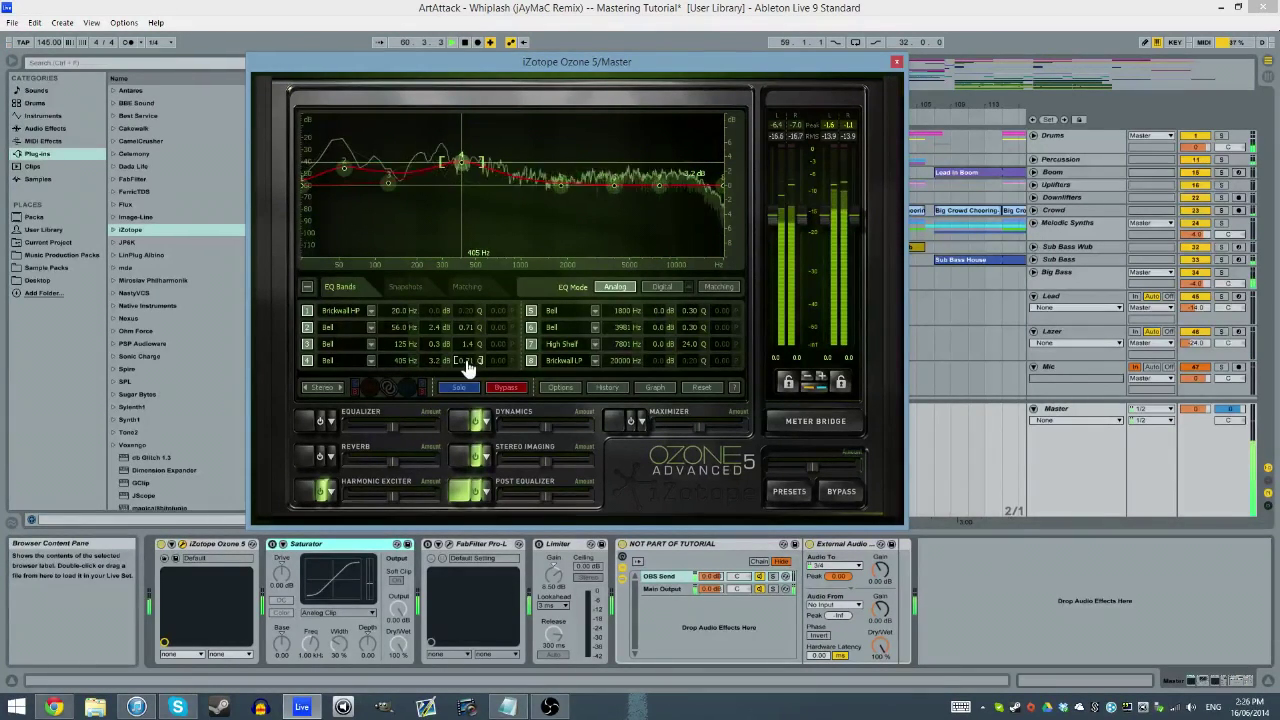
{"action": "left_click_drag", "start_coordinate": [464, 166], "coordinate": [454, 108]}
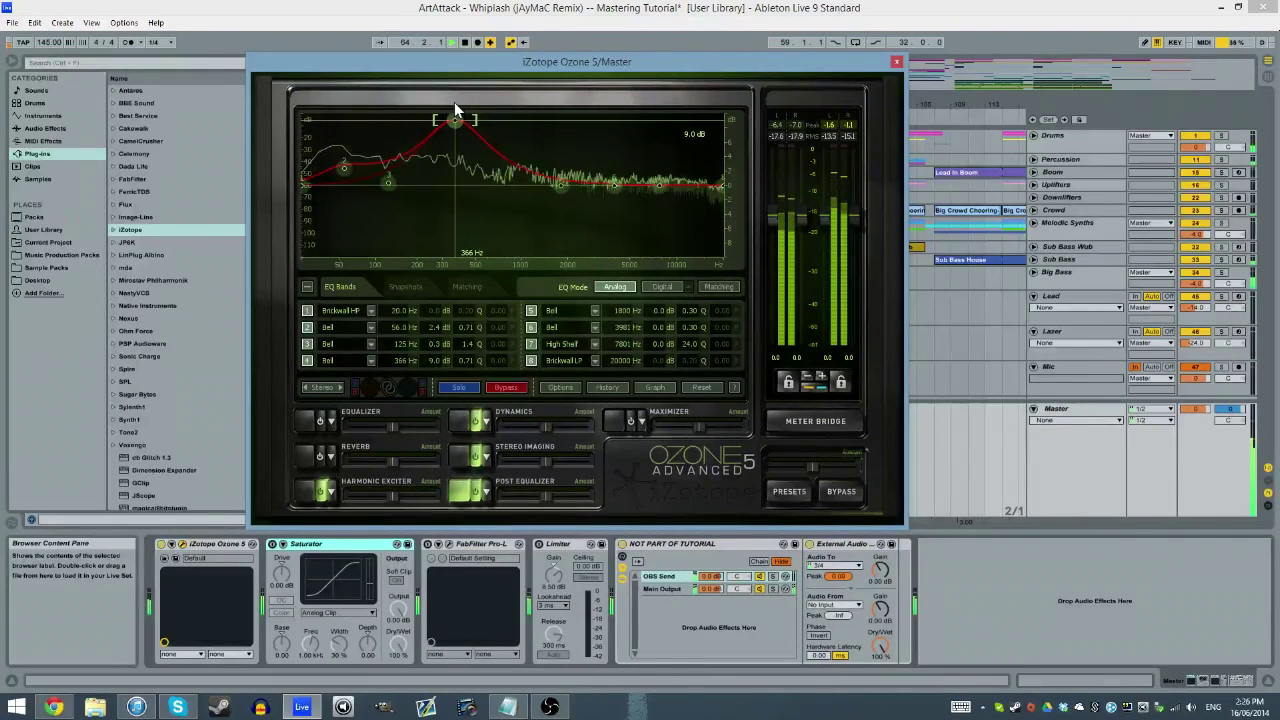
{"action": "left_click_drag", "start_coordinate": [440, 344], "coordinate": [437, 360]}
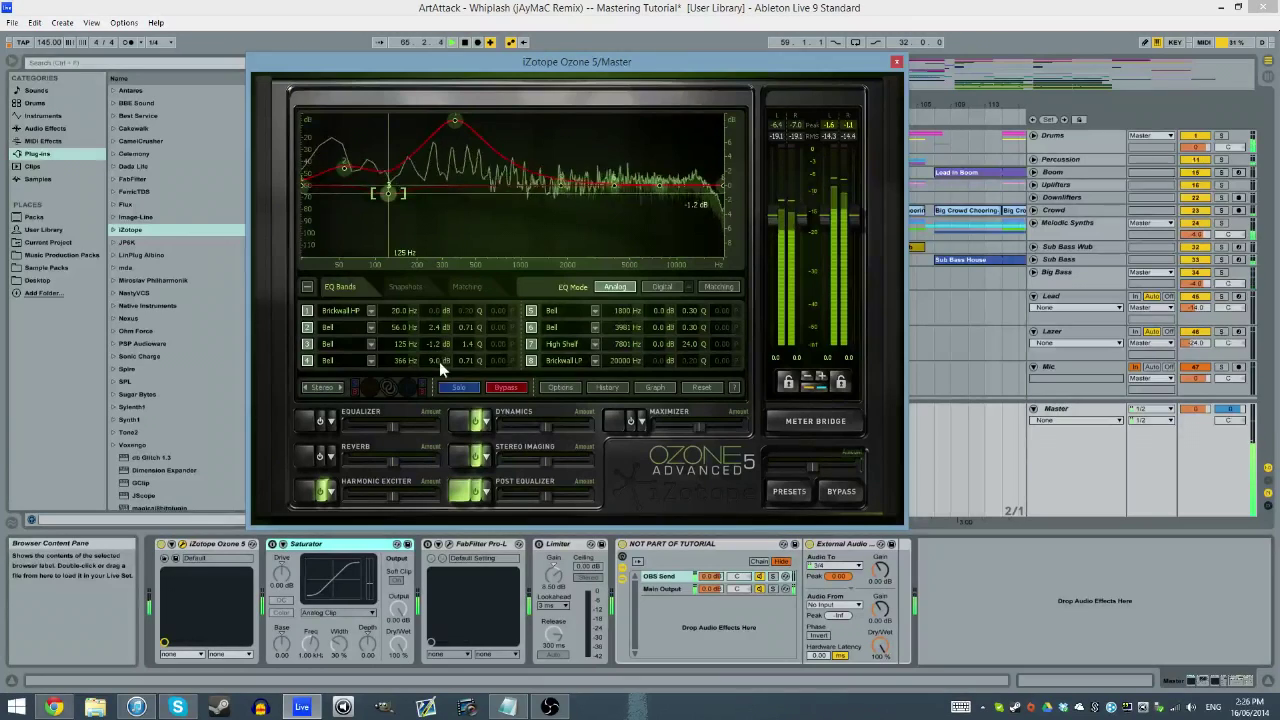
{"action": "double_click", "coordinate": [435, 340]}
{"action": "type", "text": "3"}
{"action": "key", "text": "Return"}
{"action": "mouse_move", "coordinate": [440, 360]}
{"action": "left_mouse_down"}
{"action": "mouse_move", "coordinate": [440, 443]}
{"action": "mouse_move", "coordinate": [440, 370]}
{"action": "left_mouse_up"}
Step: Set band 5's Q to 0.71 and tune it to about 987 Hz with a gain of about 0.7 dB
{"action": "left_click", "coordinate": [574, 189]}
{"action": "mouse_move", "coordinate": [656, 311]}
{"action": "left_mouse_down"}
{"action": "mouse_move", "coordinate": [654, 334]}
{"action": "mouse_move", "coordinate": [672, 316]}
{"action": "left_mouse_up"}
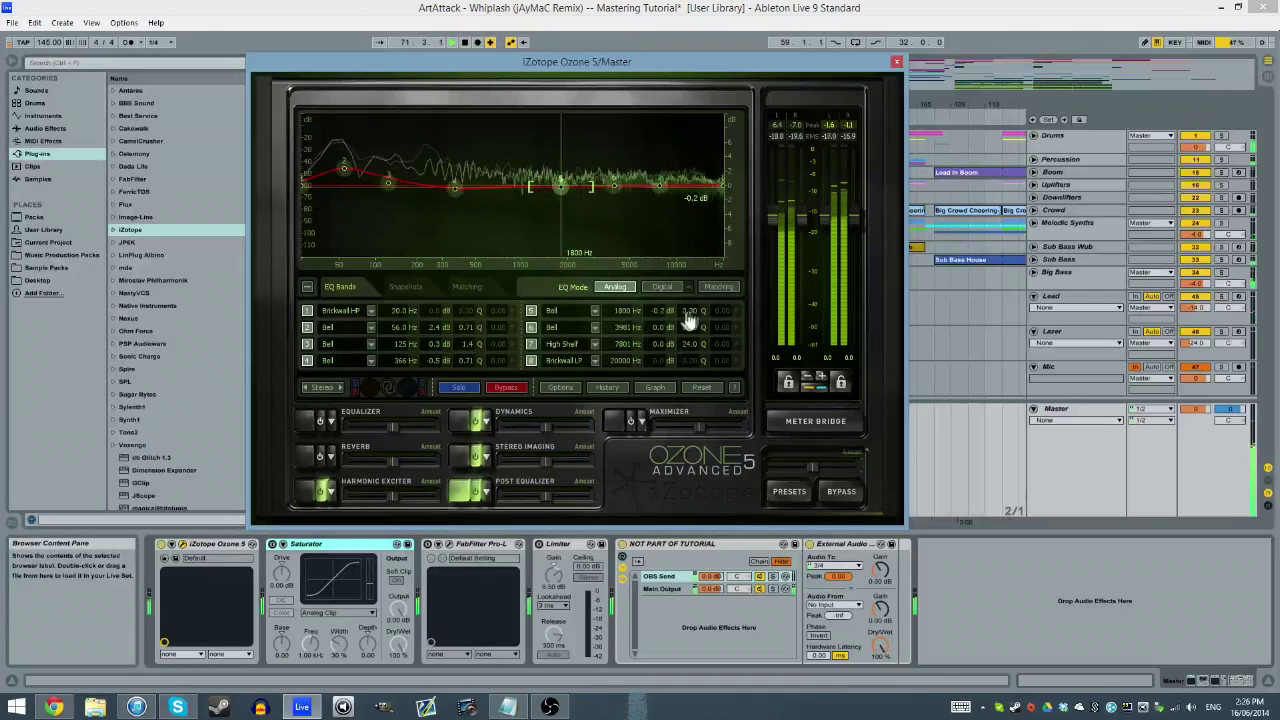
{"action": "double_click", "coordinate": [688, 311]}
{"action": "type", "text": "71"}
{"action": "key", "text": "Return"}
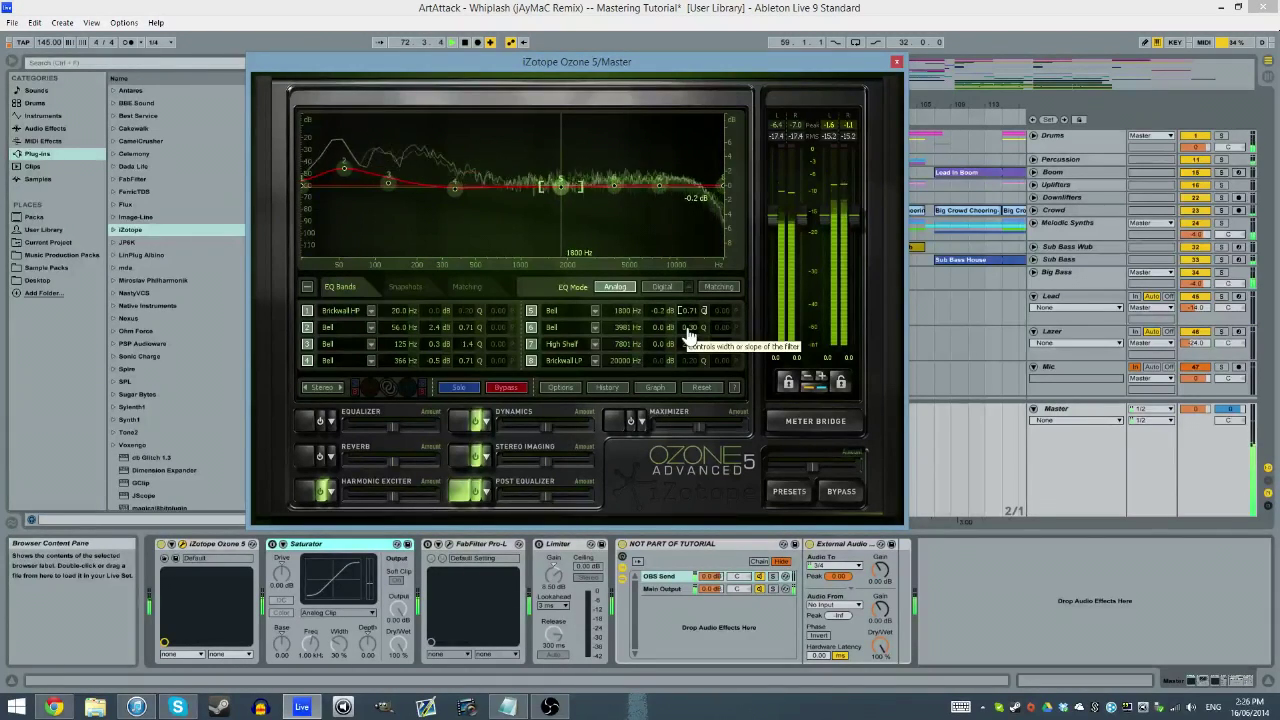
{"action": "left_click_drag", "start_coordinate": [614, 318], "coordinate": [660, 320]}
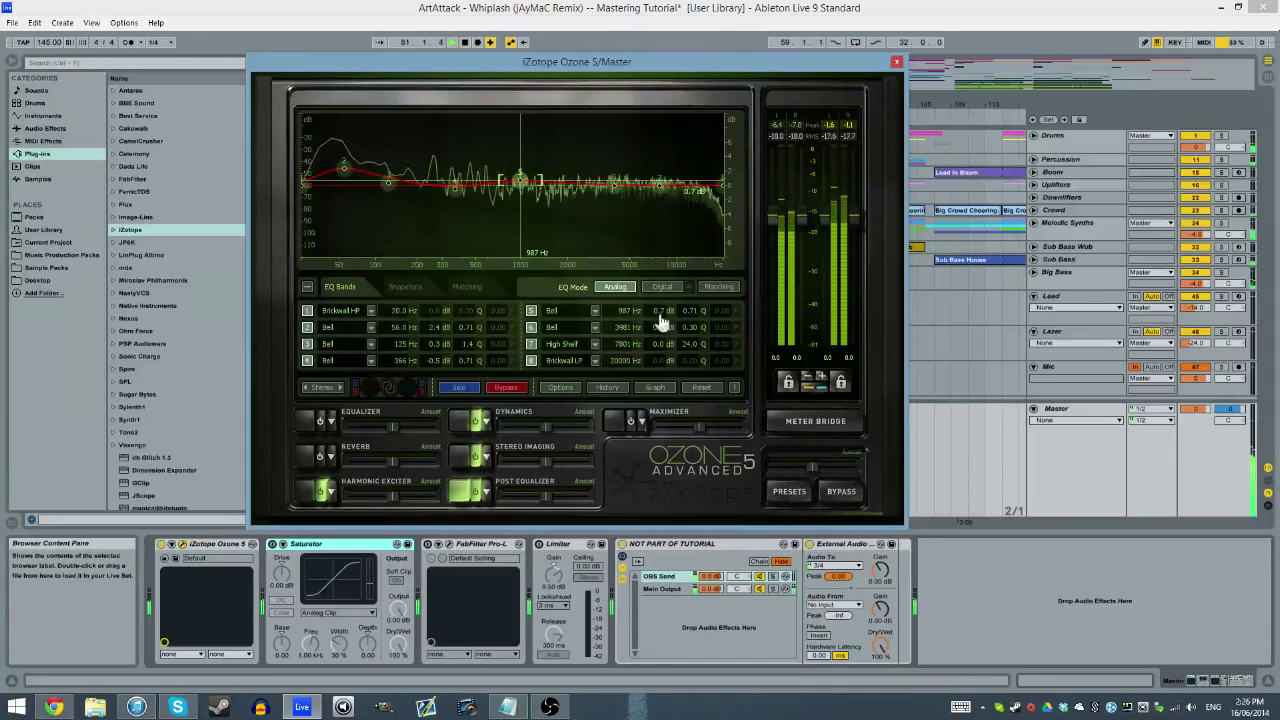
Step: Set band 6's Q to 0.71 and sweep it to about 2838 Hz with a gain of about 0.8 dB
{"action": "left_click_drag", "start_coordinate": [619, 188], "coordinate": [609, 188]}
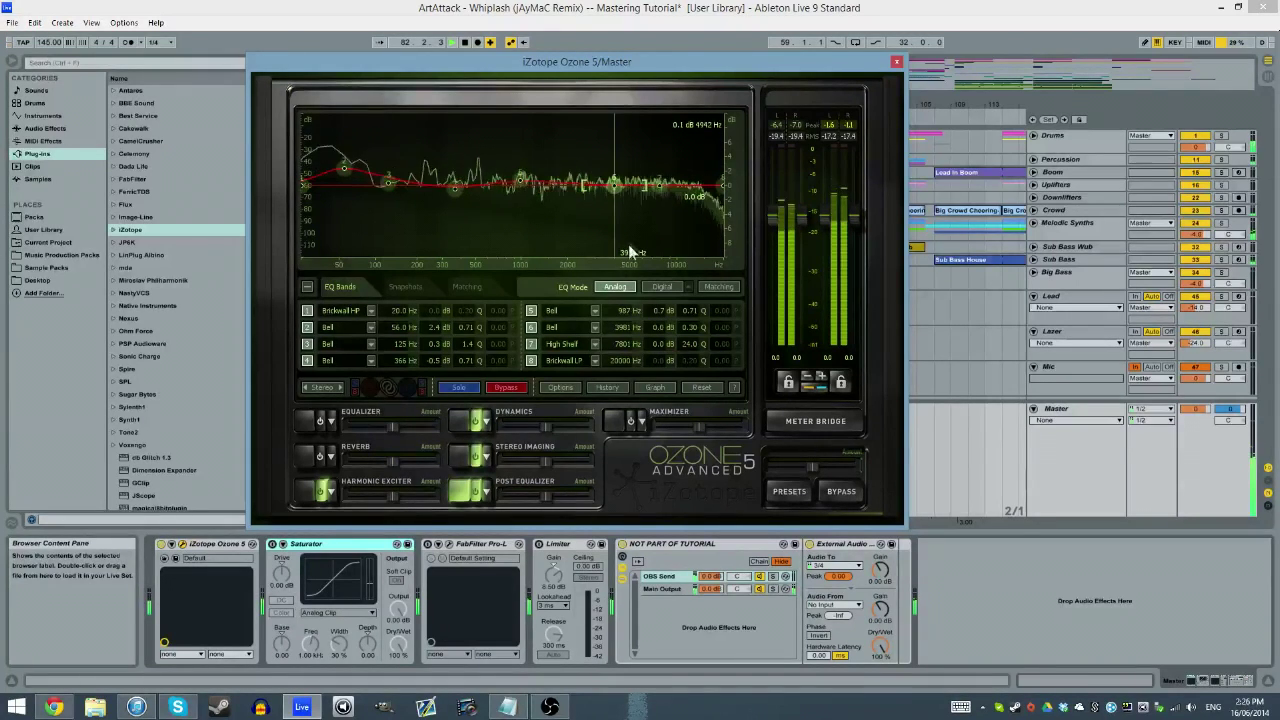
{"action": "left_click_drag", "start_coordinate": [684, 333], "coordinate": [660, 300]}
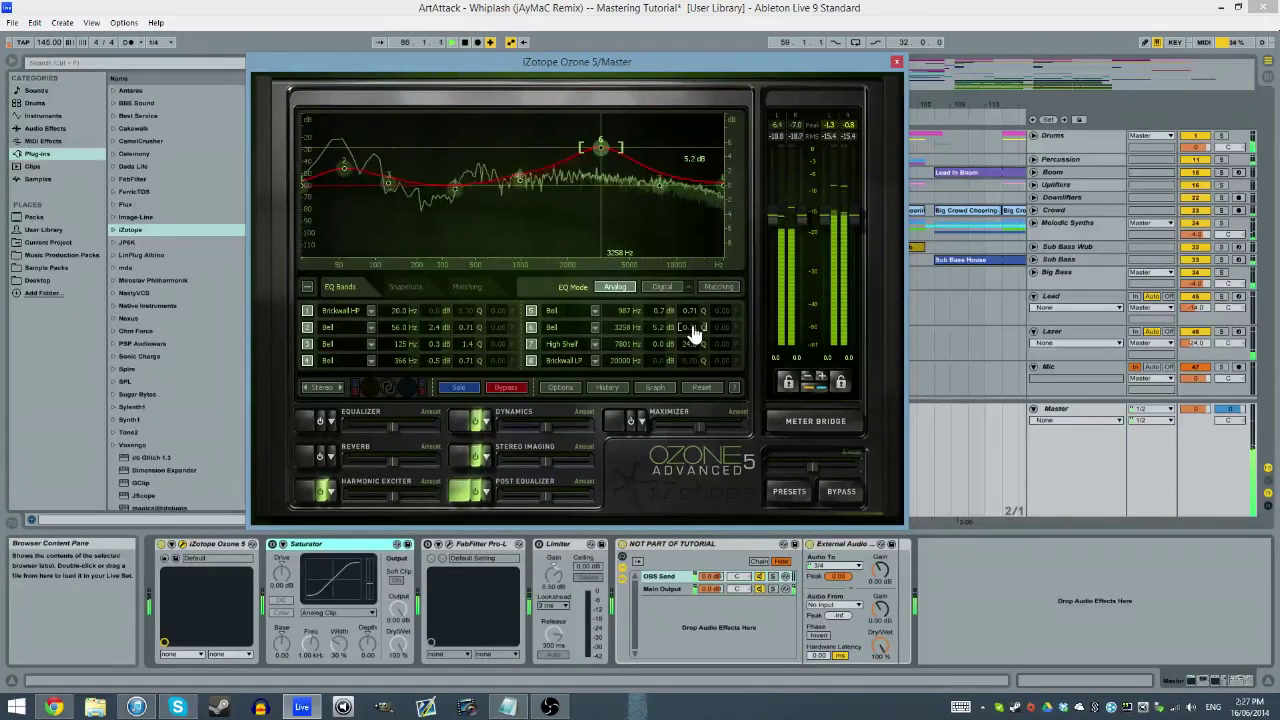
{"action": "mouse_move", "coordinate": [657, 334]}
{"action": "left_mouse_down"}
{"action": "mouse_move", "coordinate": [657, 357]}
{"action": "mouse_move", "coordinate": [657, 335]}
{"action": "mouse_move", "coordinate": [623, 363]}
{"action": "mouse_move", "coordinate": [627, 346]}
{"action": "mouse_move", "coordinate": [657, 377]}
{"action": "mouse_move", "coordinate": [658, 338]}
{"action": "left_mouse_up"}
{"action": "scroll", "coordinate": [658, 338], "scroll_direction": "down", "scroll_amount": 2}
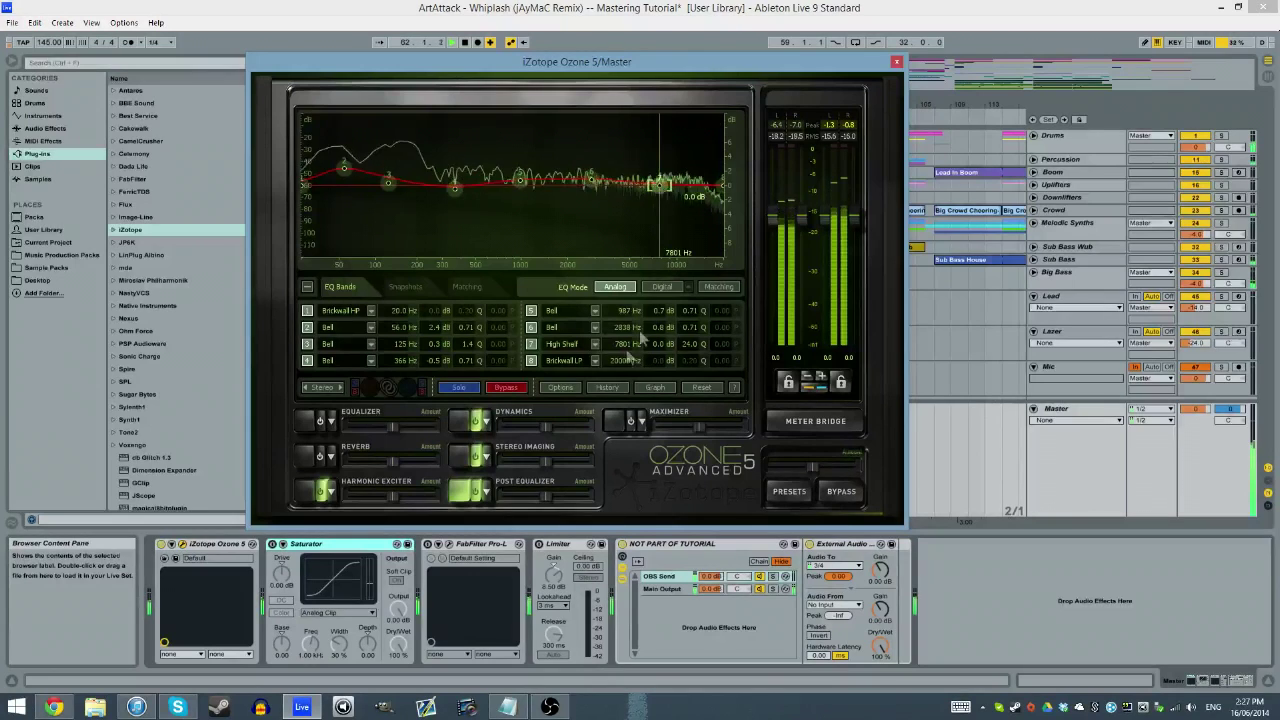
Step: Tune the band 7 high shelf to about 6168 Hz with a gain of about 0.6 dB and stop playback
{"action": "scroll", "coordinate": [658, 343], "scroll_direction": "up", "scroll_amount": 20}
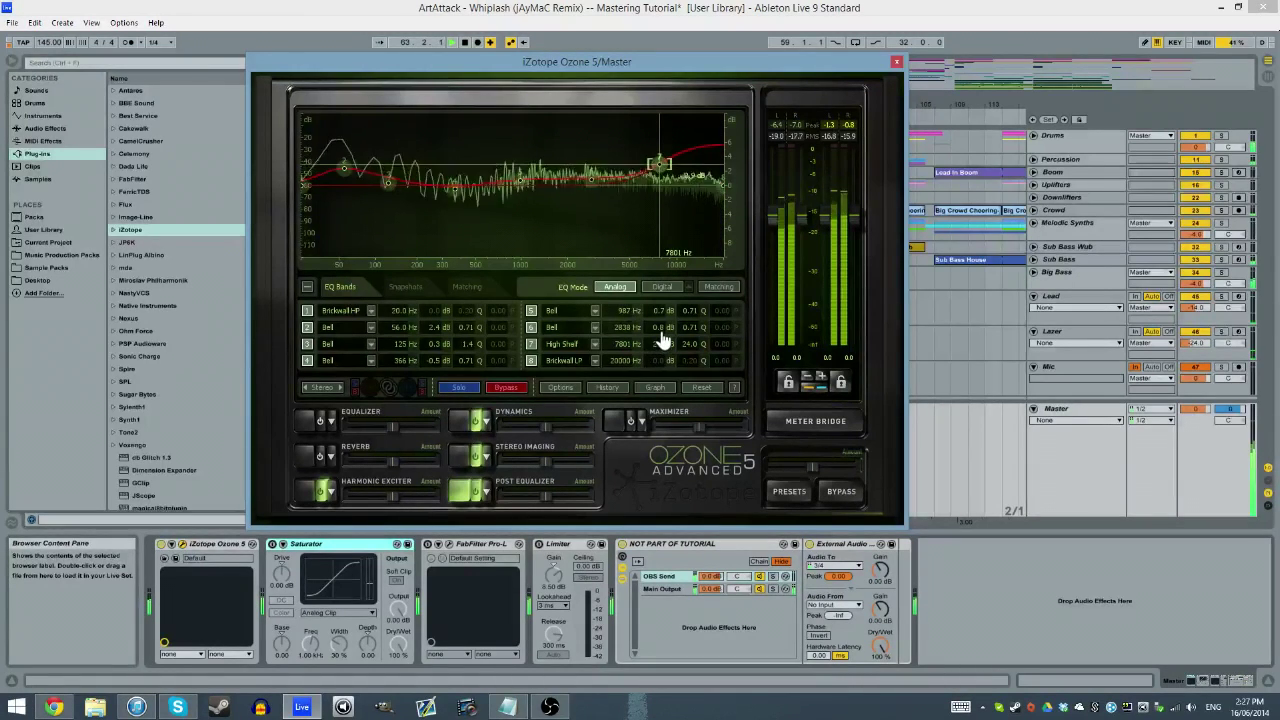
{"action": "left_click", "coordinate": [614, 344]}
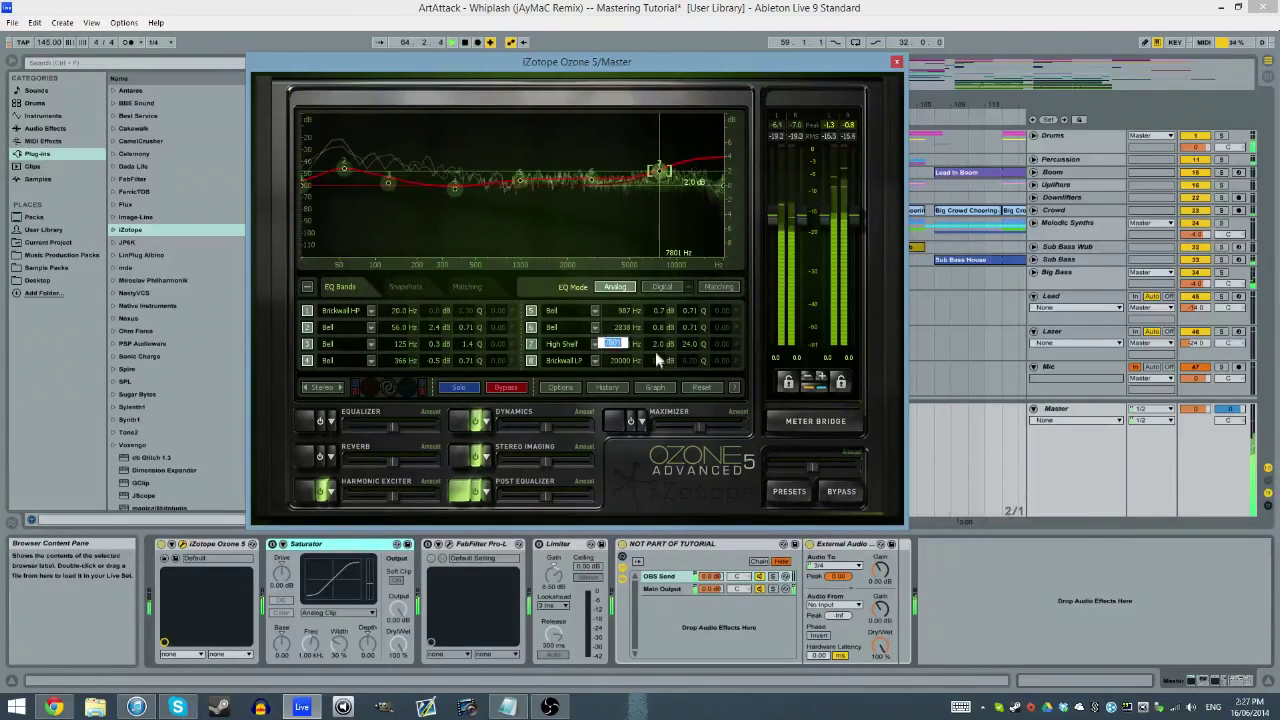
{"action": "left_click", "coordinate": [629, 369]}
{"action": "mouse_move", "coordinate": [614, 345]}
{"action": "left_mouse_down"}
{"action": "mouse_move", "coordinate": [620, 376]}
{"action": "mouse_move", "coordinate": [660, 340]}
{"action": "mouse_move", "coordinate": [622, 320]}
{"action": "mouse_move", "coordinate": [617, 357]}
{"action": "mouse_move", "coordinate": [625, 344]}
{"action": "mouse_move", "coordinate": [623, 357]}
{"action": "mouse_move", "coordinate": [660, 372]}
{"action": "mouse_move", "coordinate": [657, 393]}
{"action": "mouse_move", "coordinate": [658, 351]}
{"action": "left_mouse_up"}
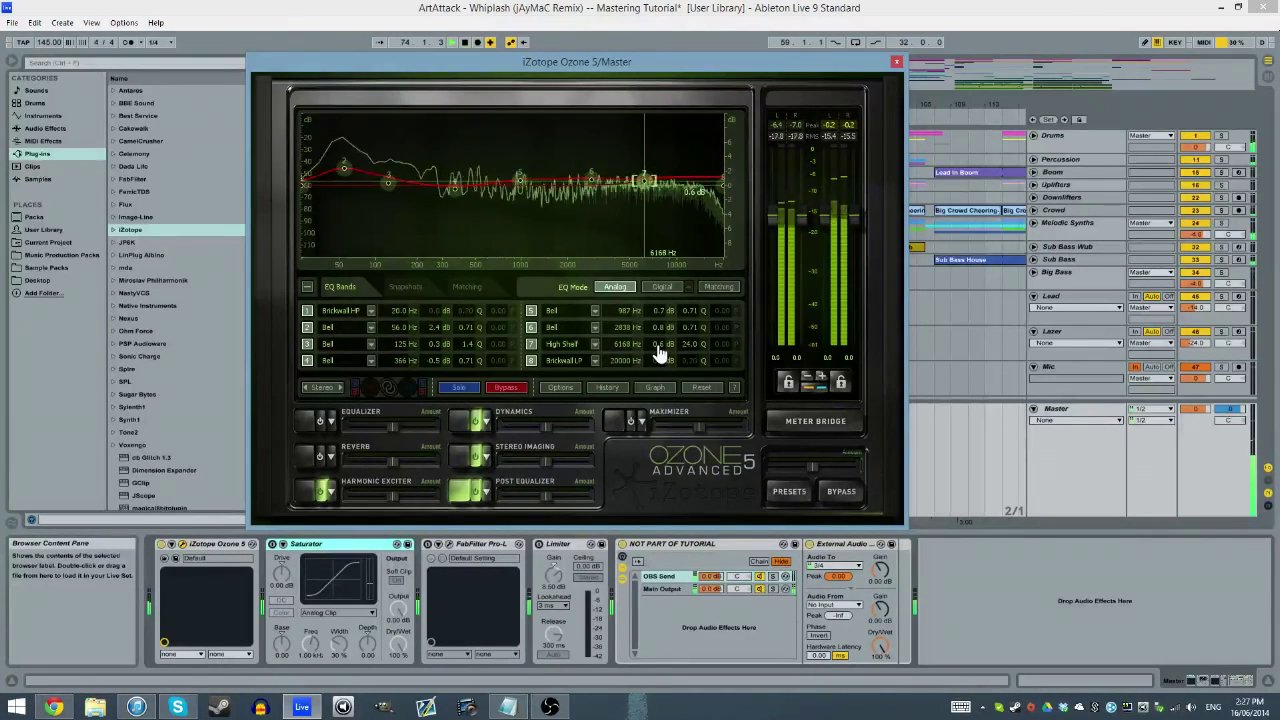
{"action": "key", "text": "space"}
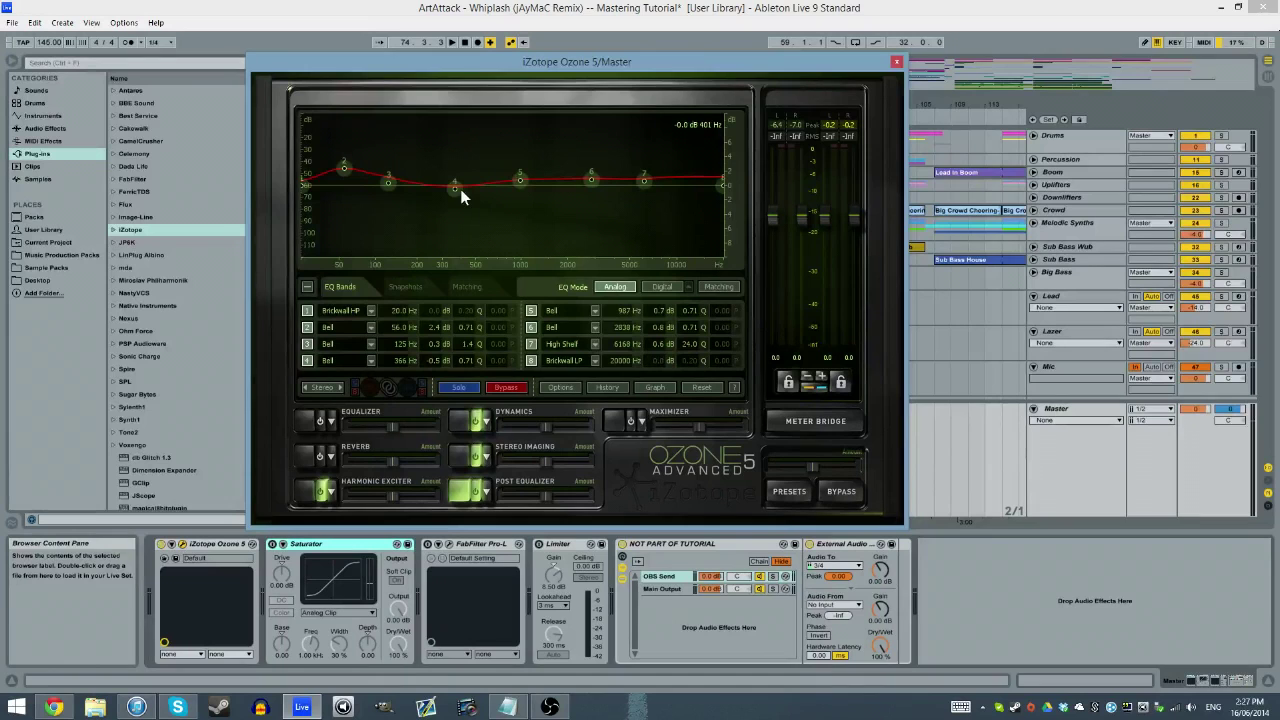
Step: Open and enable the Maximizer, try IRC III, and settle on IRC mode with intersample detection on
{"action": "left_click", "coordinate": [461, 492]}
{"action": "left_click", "coordinate": [617, 424]}
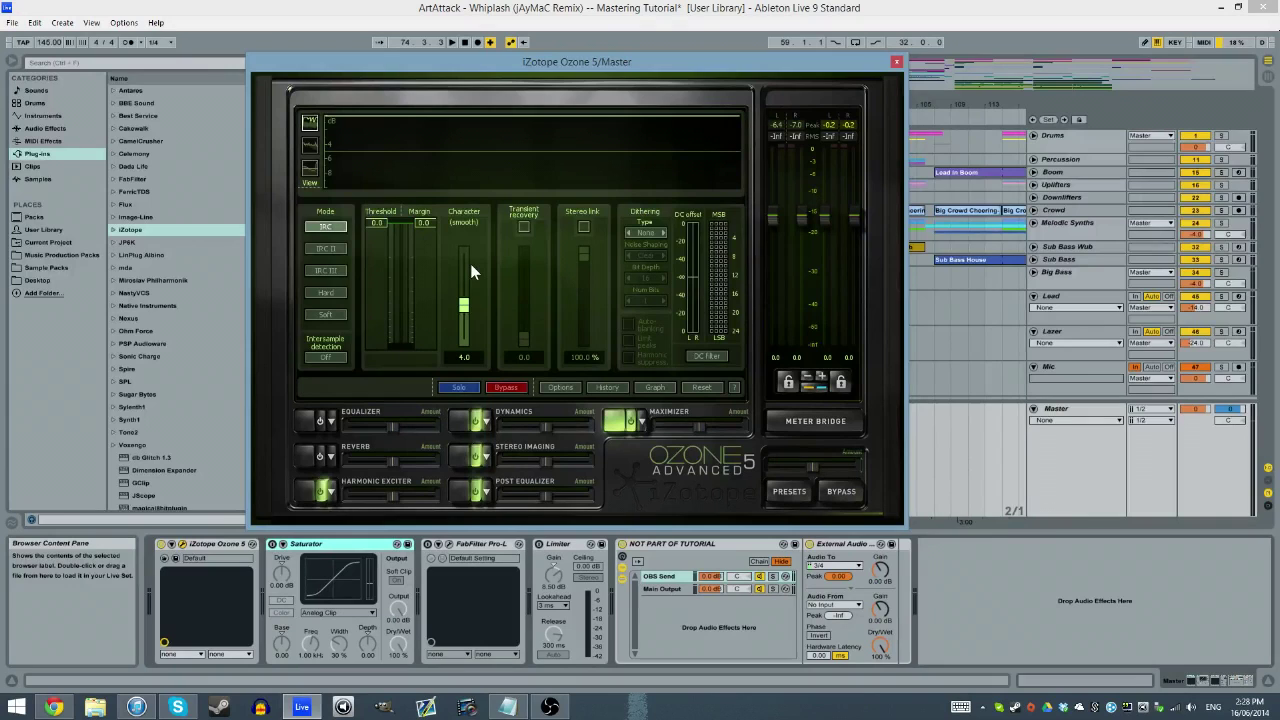
{"action": "left_click", "coordinate": [326, 268]}
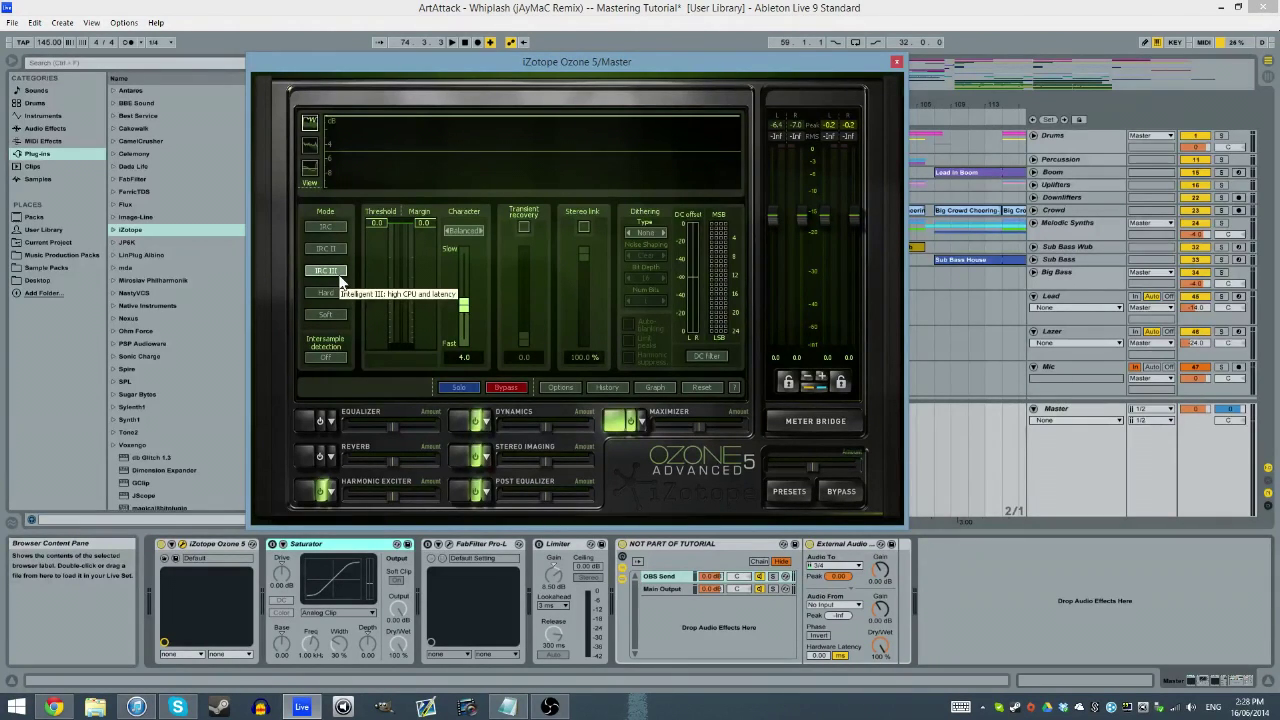
{"action": "left_click", "coordinate": [329, 230]}
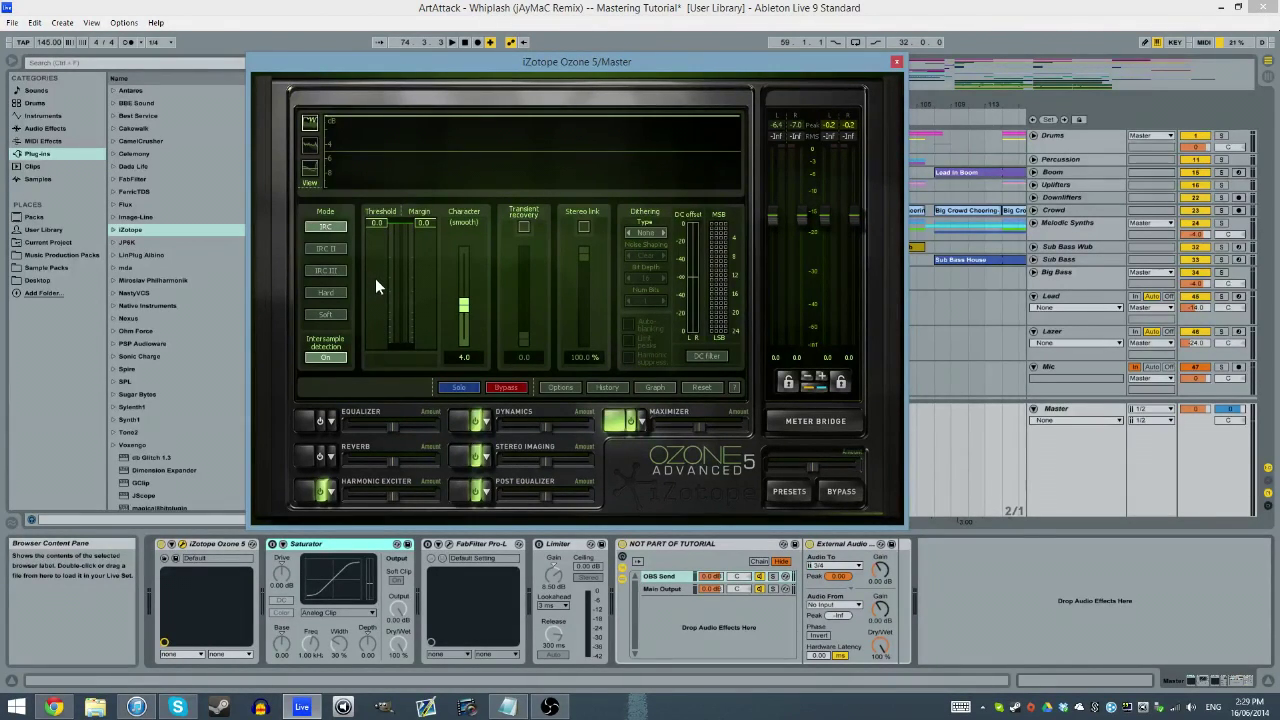
Step: Try out the Maximizer's margin and intersample detection, and lower its threshold to about -0.7 dB
{"action": "scroll", "coordinate": [391, 261], "scroll_direction": "down", "scroll_amount": 1}
{"action": "scroll", "coordinate": [427, 232], "scroll_direction": "down", "scroll_amount": 3}
{"action": "left_click_drag", "start_coordinate": [430, 238], "coordinate": [421, 248]}
{"action": "left_click", "coordinate": [333, 358]}
{"action": "left_click", "coordinate": [333, 358]}
{"action": "left_click_drag", "start_coordinate": [378, 264], "coordinate": [377, 261]}
{"action": "left_click_drag", "start_coordinate": [380, 258], "coordinate": [378, 250]}
Step: Try the Maximizer's Transient recovery at 100 and switch it off again
{"action": "left_click", "coordinate": [524, 227]}
{"action": "left_click_drag", "start_coordinate": [523, 338], "coordinate": [526, 296]}
{"action": "left_click", "coordinate": [522, 357]}
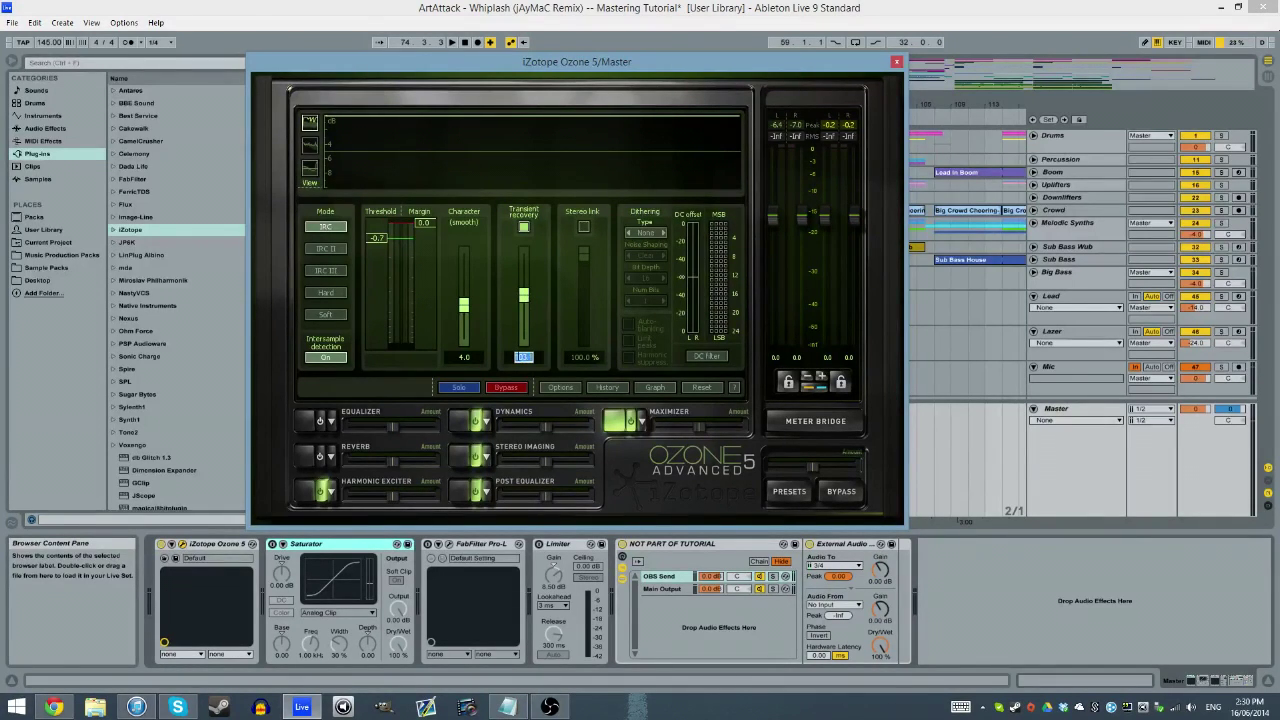
{"action": "type", "text": "100"}
{"action": "key", "text": "Return"}
{"action": "left_click", "coordinate": [523, 228]}
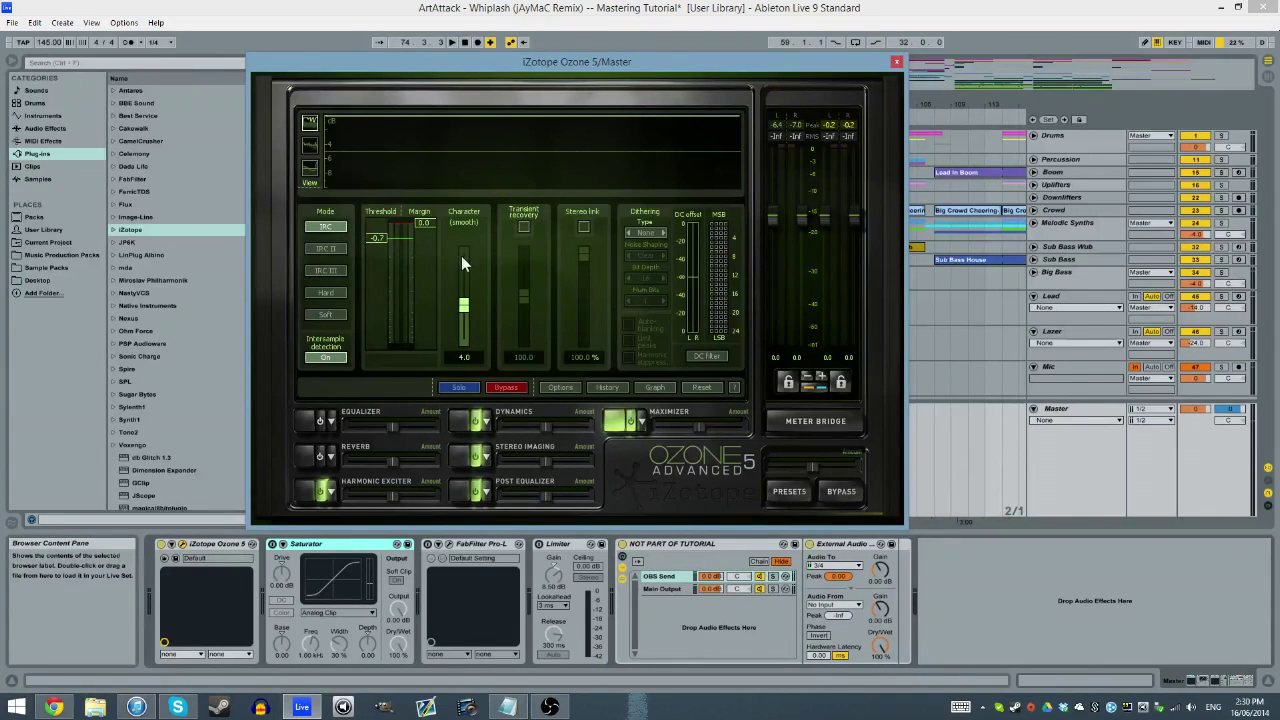
Step: Try Stereo link with the Maximizer threshold lowered to about -3.0 dB, and turn Stereo link off
{"action": "left_click", "coordinate": [582, 227]}
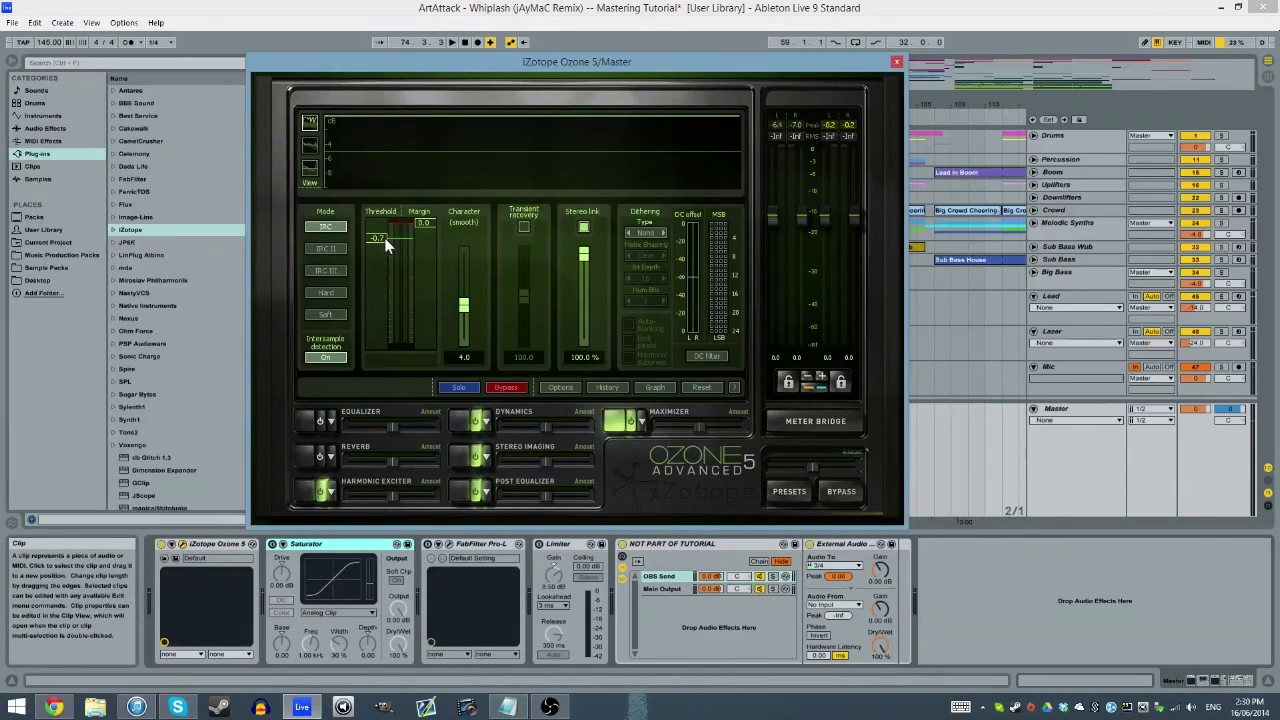
{"action": "left_click_drag", "start_coordinate": [384, 237], "coordinate": [382, 267]}
{"action": "left_click", "coordinate": [583, 227]}
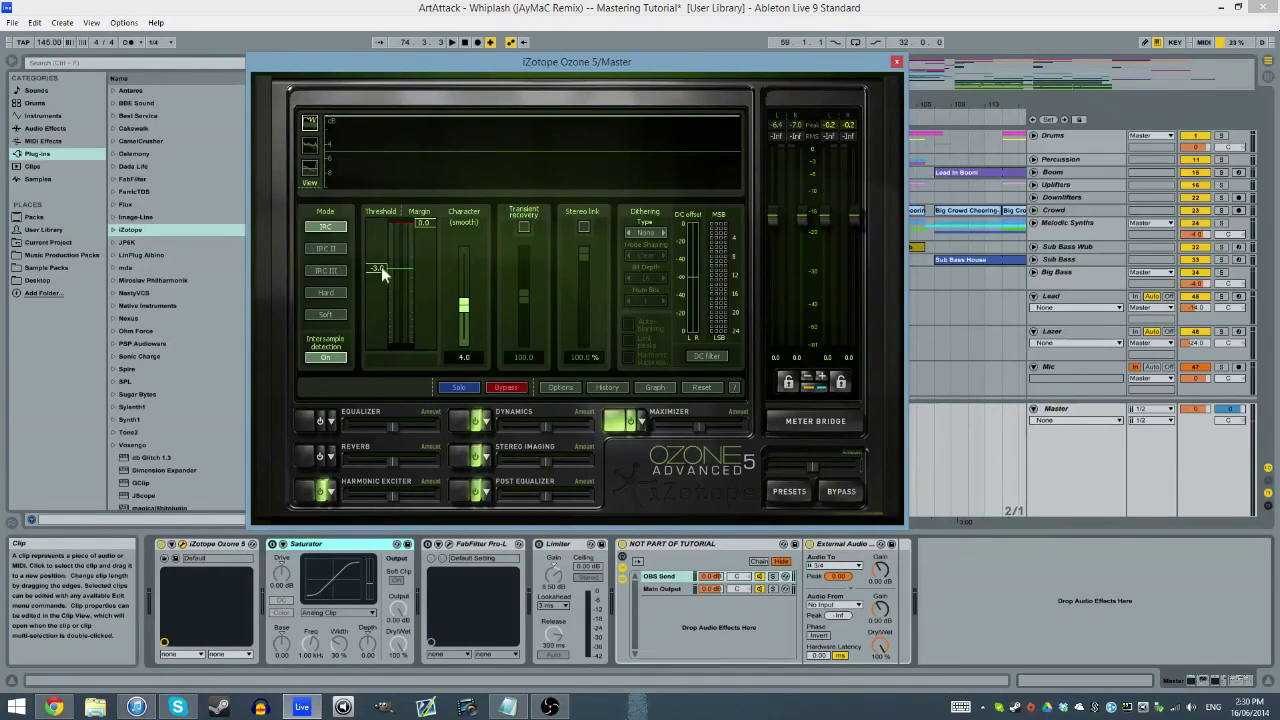
Step: Raise the Maximizer's threshold close to zero and pull it back down
{"action": "left_click_drag", "start_coordinate": [380, 268], "coordinate": [376, 233]}
{"action": "left_click_drag", "start_coordinate": [376, 246], "coordinate": [380, 285]}
{"action": "left_click", "coordinate": [845, 126]}
Step: Switch to Paint and fill the blank canvas with black
{"action": "key", "text": "super"}
{"action": "type", "text": "paint"}
{"action": "key", "text": "Return"}
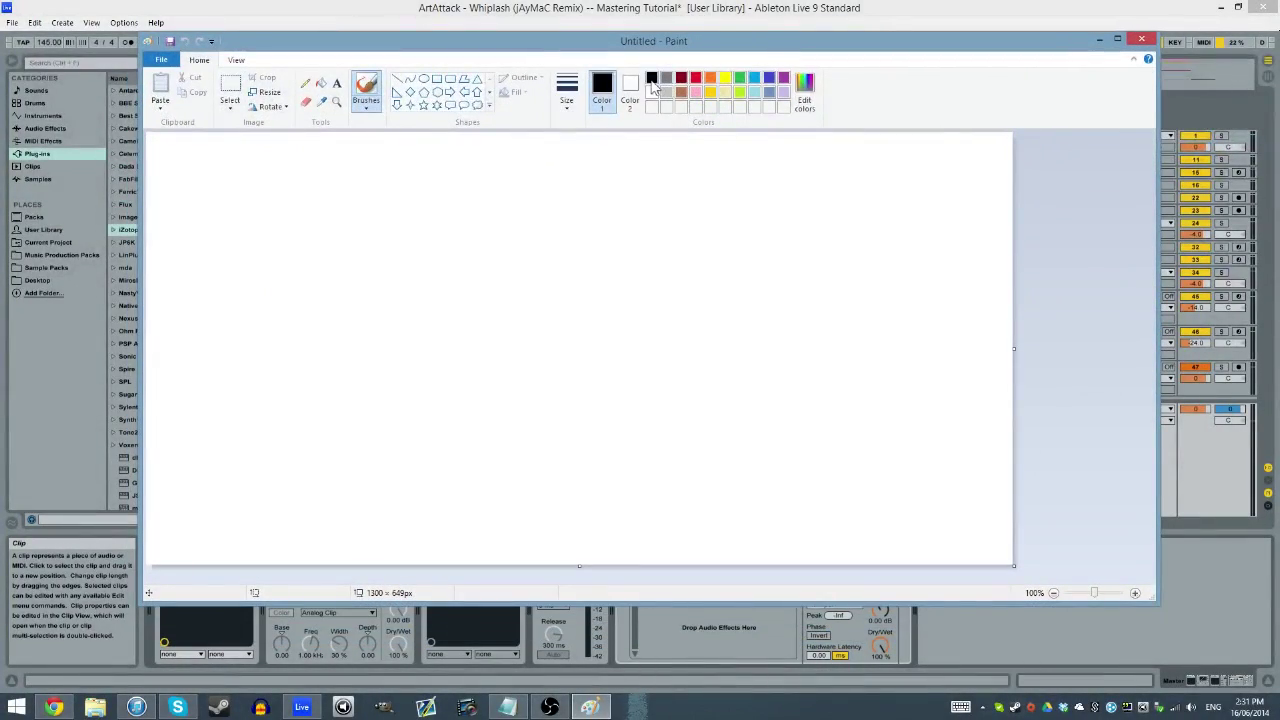
{"action": "left_click", "coordinate": [321, 84]}
{"action": "left_click", "coordinate": [380, 161]}
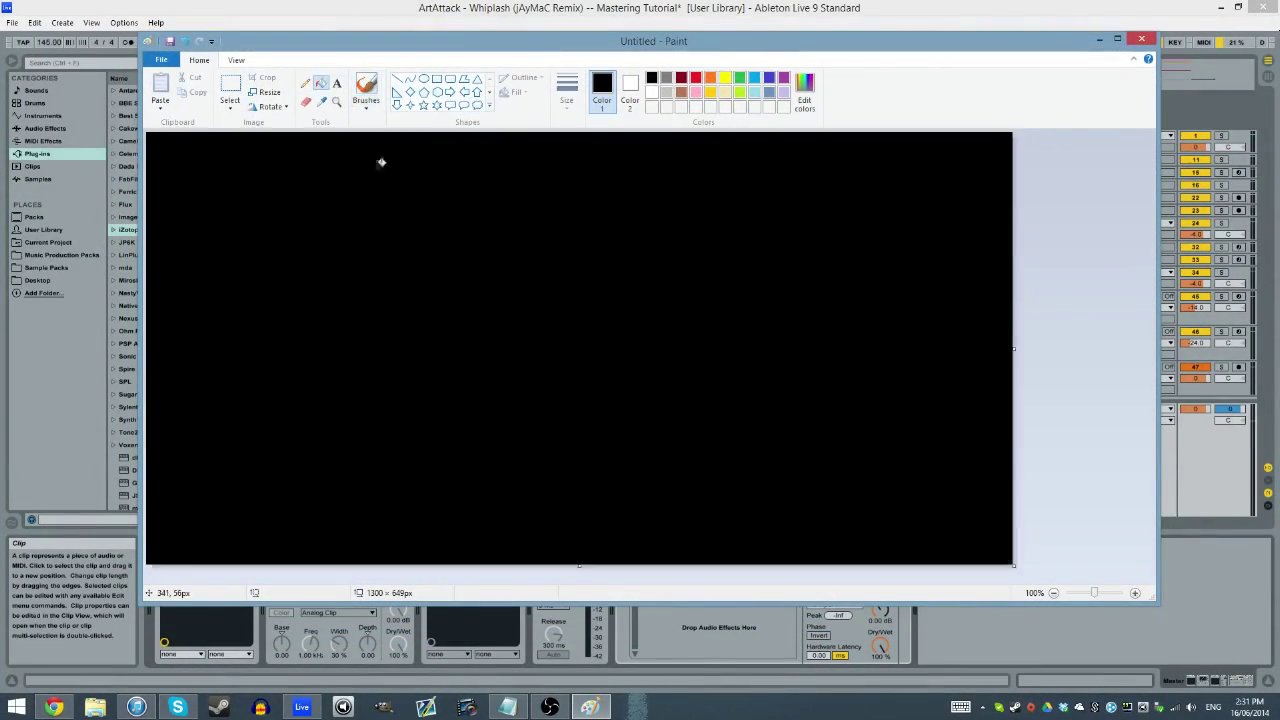
Step: Define a dark yellow custom colour (red 206, green 196, blue 0) as the drawing colour and choose the brush
{"action": "left_click", "coordinate": [726, 92]}
{"action": "left_click", "coordinate": [725, 78]}
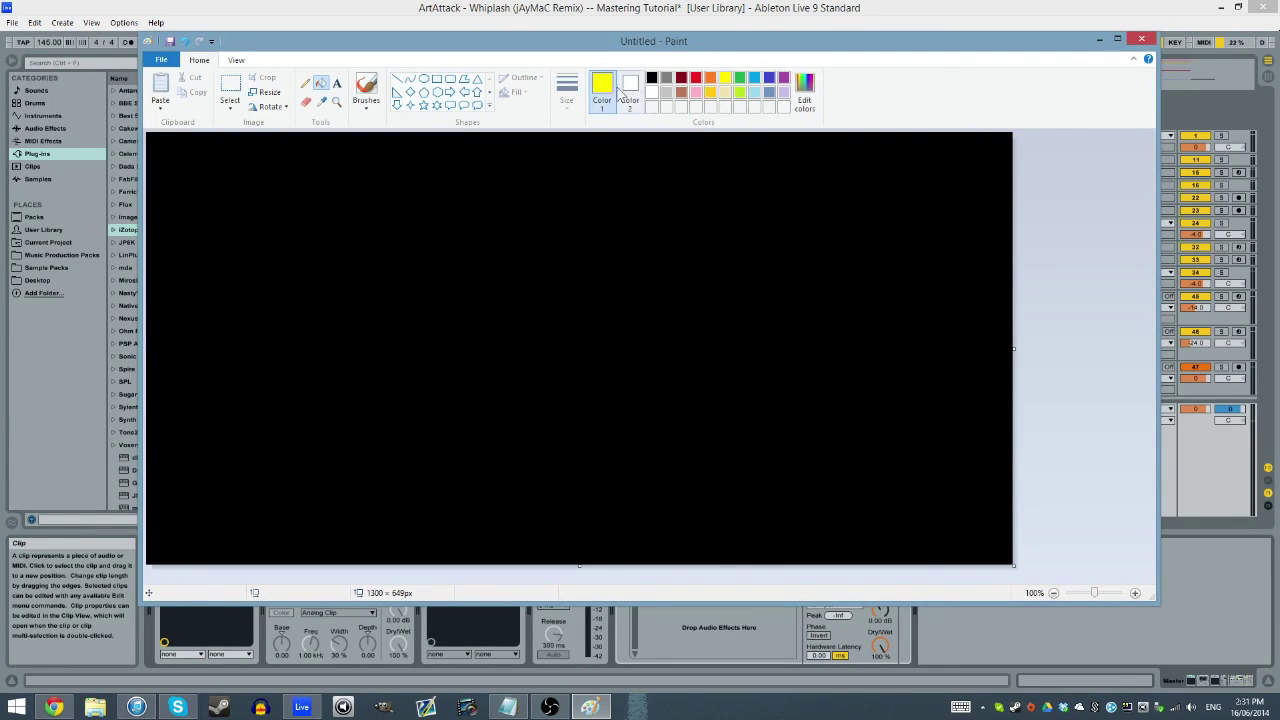
{"action": "left_click", "coordinate": [804, 90]}
{"action": "left_click_drag", "start_coordinate": [791, 296], "coordinate": [794, 318]}
{"action": "left_click", "coordinate": [735, 414]}
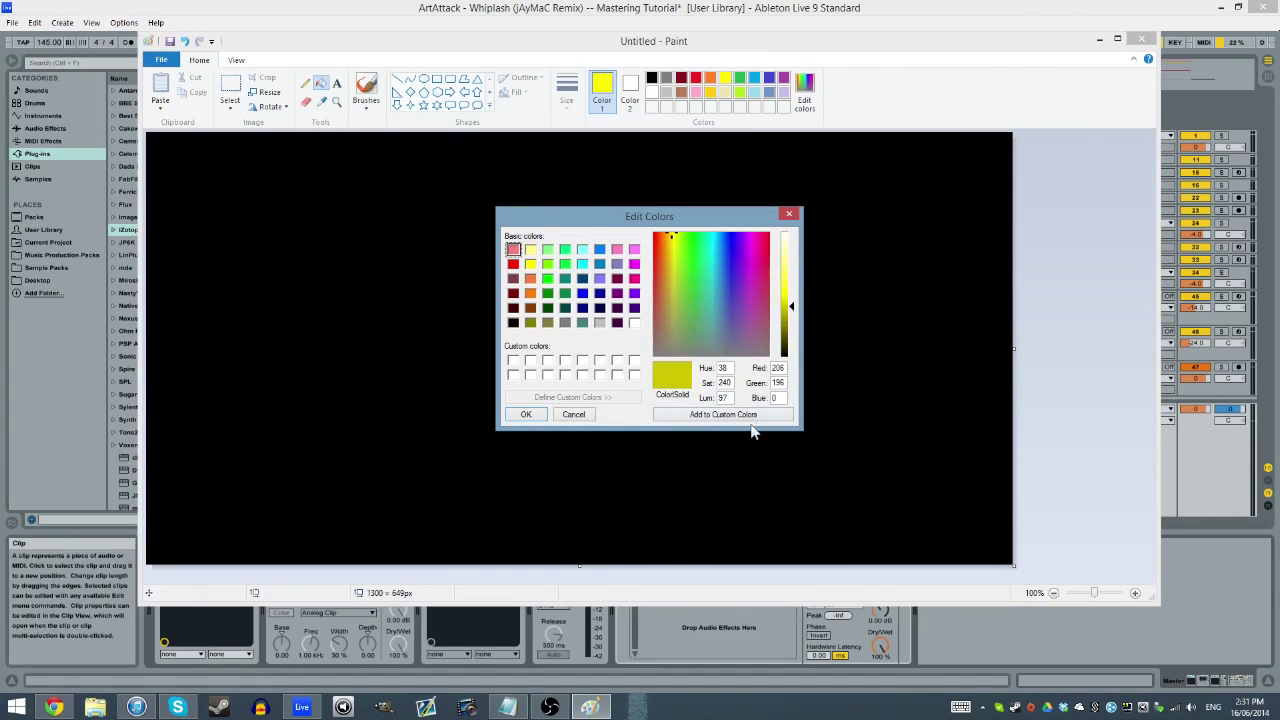
{"action": "left_click", "coordinate": [526, 414]}
{"action": "left_click", "coordinate": [366, 88]}
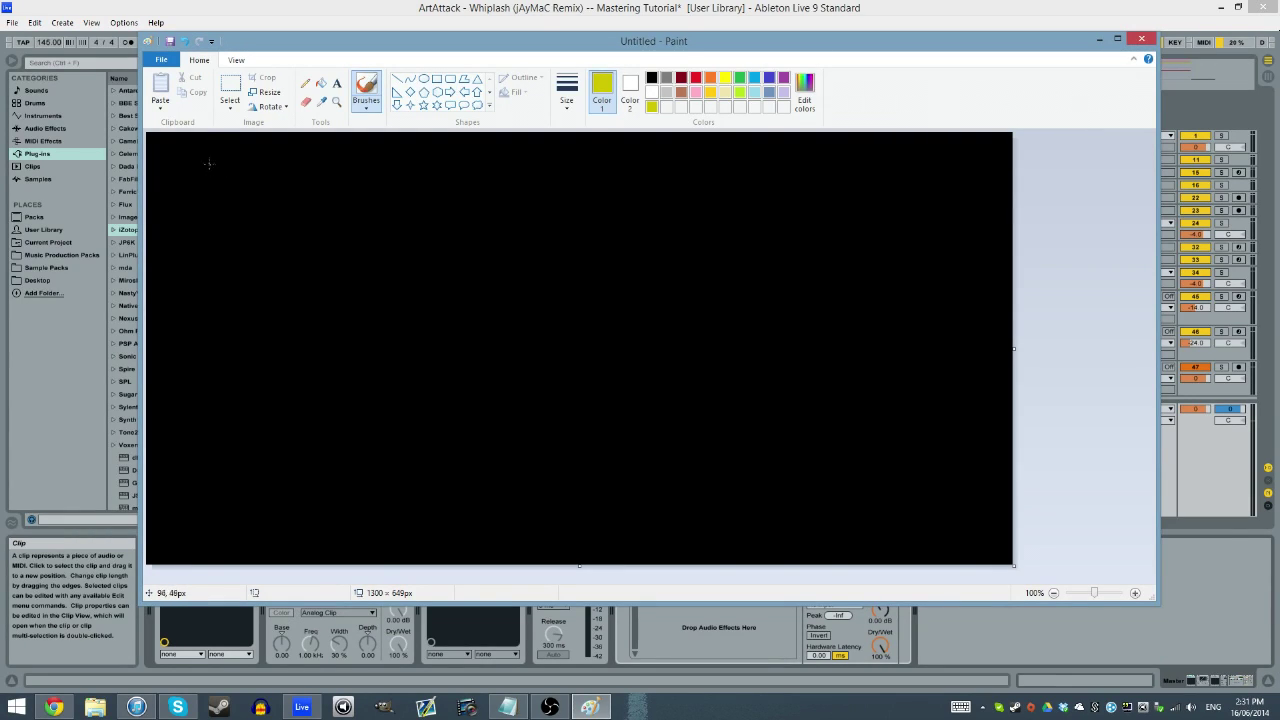
Step: Handwrite the equation "Peak = V" with the subscript "t=x" at the upper left of the black canvas, undoing faulty strokes
{"action": "mouse_move", "coordinate": [179, 152]}
{"action": "left_mouse_down"}
{"action": "mouse_move", "coordinate": [179, 177]}
{"action": "mouse_move", "coordinate": [180, 164]}
{"action": "mouse_move", "coordinate": [228, 181]}
{"action": "mouse_move", "coordinate": [295, 161]}
{"action": "mouse_move", "coordinate": [292, 184]}
{"action": "mouse_move", "coordinate": [318, 182]}
{"action": "mouse_move", "coordinate": [306, 188]}
{"action": "left_mouse_up"}
{"action": "key", "text": "ctrl+z"}
{"action": "key", "text": "ctrl+z"}
{"action": "key", "text": "ctrl+z"}
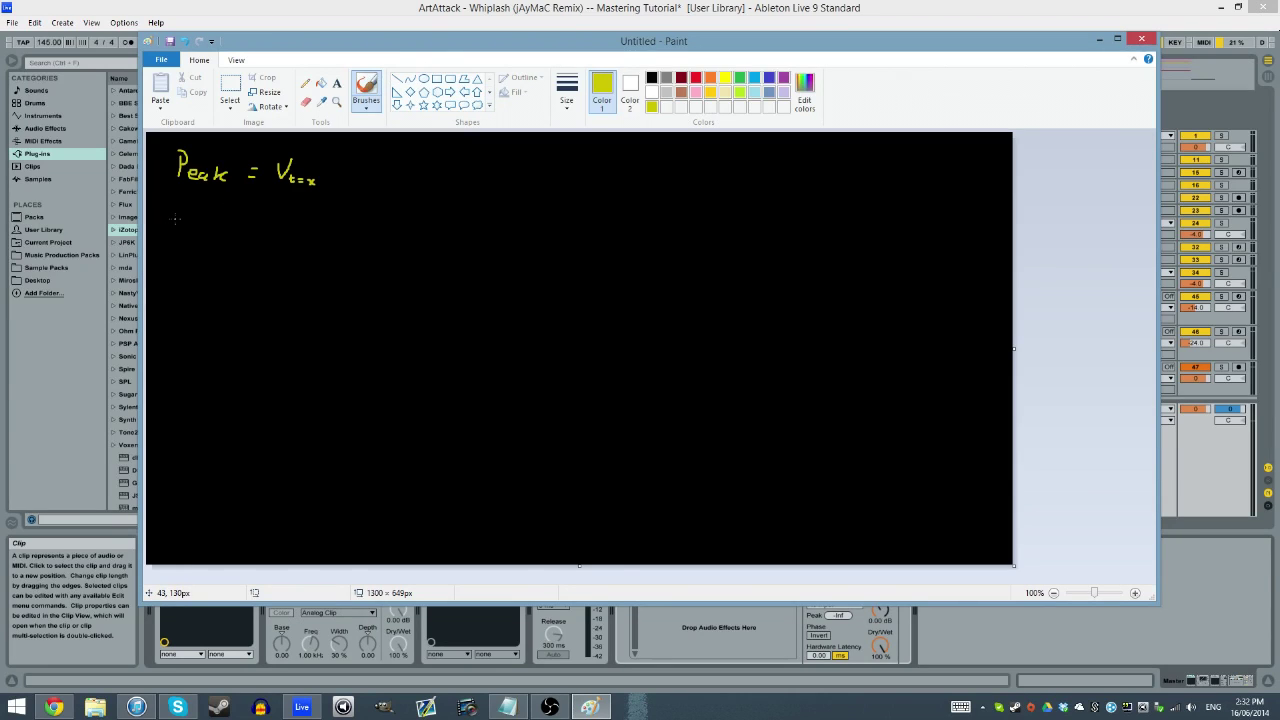
Step: Handwrite "RMS =" beneath the peak equation, undoing faulty strokes
{"action": "mouse_move", "coordinate": [176, 203]}
{"action": "left_mouse_down"}
{"action": "mouse_move", "coordinate": [176, 226]}
{"action": "mouse_move", "coordinate": [182, 217]}
{"action": "mouse_move", "coordinate": [196, 235]}
{"action": "mouse_move", "coordinate": [182, 230]}
{"action": "mouse_move", "coordinate": [205, 206]}
{"action": "mouse_move", "coordinate": [214, 228]}
{"action": "mouse_move", "coordinate": [249, 220]}
{"action": "left_mouse_up"}
{"action": "key", "text": "ctrl+z"}
{"action": "key", "text": "ctrl+z"}
{"action": "key", "text": "ctrl+z"}
{"action": "left_click_drag", "start_coordinate": [237, 226], "coordinate": [248, 227]}
Step: Complete the RMS equation with V1² + V2² + V3² ..... Vn² under a square root sign
{"action": "mouse_move", "coordinate": [272, 208]}
{"action": "left_mouse_down"}
{"action": "mouse_move", "coordinate": [277, 230]}
{"action": "mouse_move", "coordinate": [288, 211]}
{"action": "mouse_move", "coordinate": [285, 230]}
{"action": "mouse_move", "coordinate": [305, 221]}
{"action": "mouse_move", "coordinate": [293, 207]}
{"action": "mouse_move", "coordinate": [320, 228]}
{"action": "mouse_move", "coordinate": [330, 213]}
{"action": "mouse_move", "coordinate": [327, 232]}
{"action": "mouse_move", "coordinate": [340, 212]}
{"action": "mouse_move", "coordinate": [343, 229]}
{"action": "left_mouse_up"}
{"action": "left_click_drag", "start_coordinate": [337, 224], "coordinate": [356, 230]}
{"action": "mouse_move", "coordinate": [356, 230]}
{"action": "left_mouse_down"}
{"action": "mouse_move", "coordinate": [380, 212]}
{"action": "mouse_move", "coordinate": [399, 222]}
{"action": "left_mouse_up"}
{"action": "mouse_move", "coordinate": [403, 222]}
{"action": "left_mouse_down"}
{"action": "mouse_move", "coordinate": [428, 234]}
{"action": "mouse_move", "coordinate": [435, 214]}
{"action": "mouse_move", "coordinate": [434, 238]}
{"action": "mouse_move", "coordinate": [457, 222]}
{"action": "left_mouse_up"}
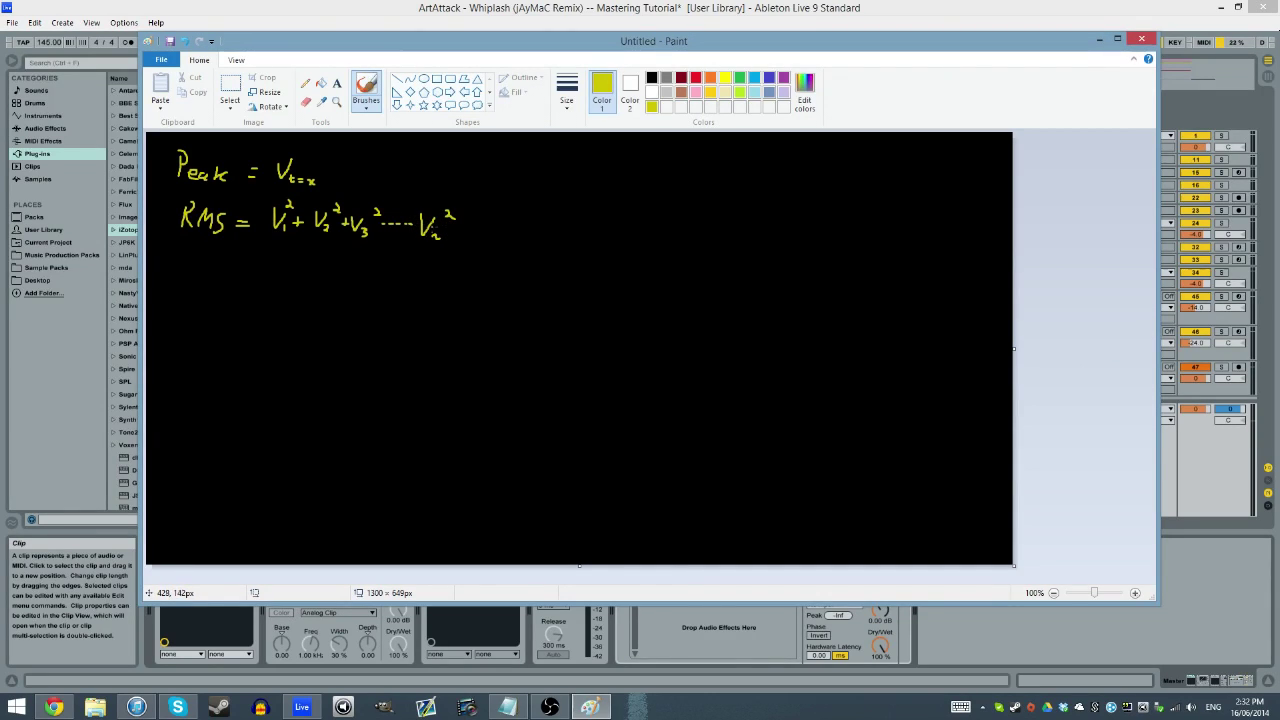
{"action": "left_click_drag", "start_coordinate": [411, 223], "coordinate": [419, 224]}
{"action": "mouse_move", "coordinate": [255, 229]}
{"action": "left_mouse_down"}
{"action": "mouse_move", "coordinate": [264, 188]}
{"action": "mouse_move", "coordinate": [457, 187]}
{"action": "left_mouse_up"}
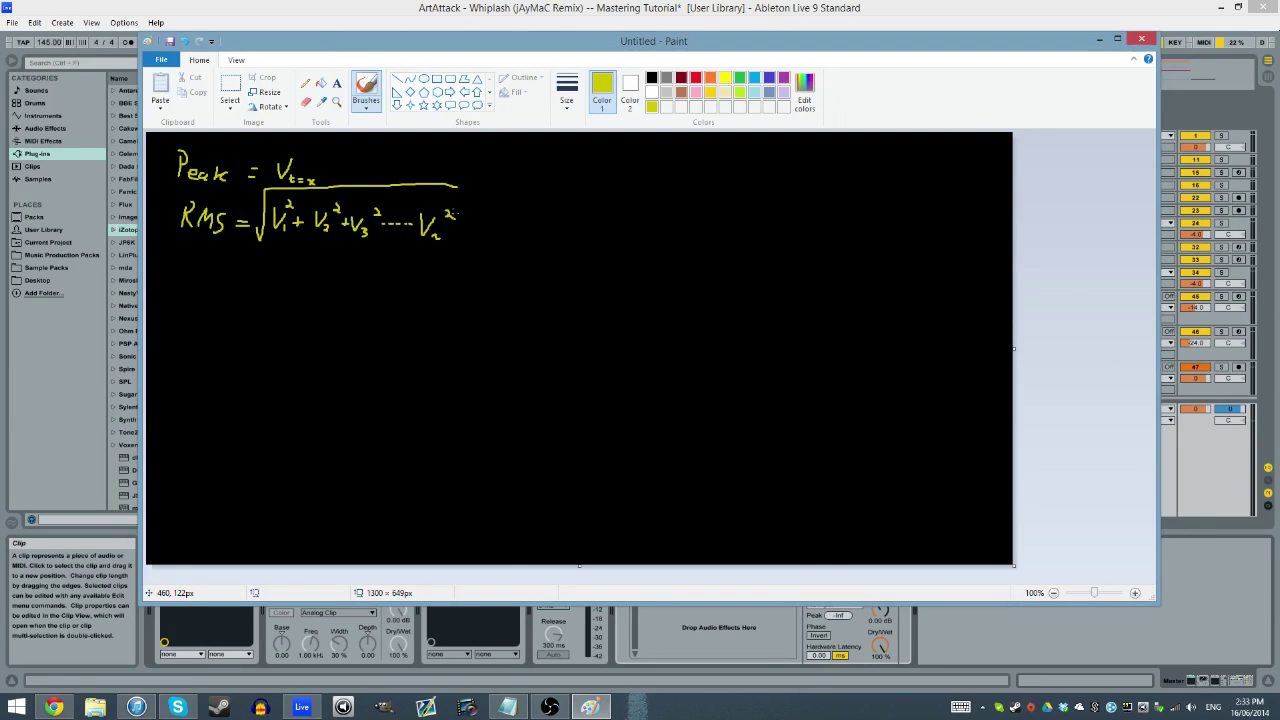
Step: Draw an amber waveform with two tall narrow peaks and, below it, an orange waveform with a long rippled plateau
{"action": "left_click", "coordinate": [711, 93]}
{"action": "mouse_move", "coordinate": [575, 272]}
{"action": "left_mouse_down"}
{"action": "mouse_move", "coordinate": [582, 247]}
{"action": "mouse_move", "coordinate": [602, 279]}
{"action": "mouse_move", "coordinate": [640, 254]}
{"action": "mouse_move", "coordinate": [690, 272]}
{"action": "mouse_move", "coordinate": [756, 261]}
{"action": "left_mouse_up"}
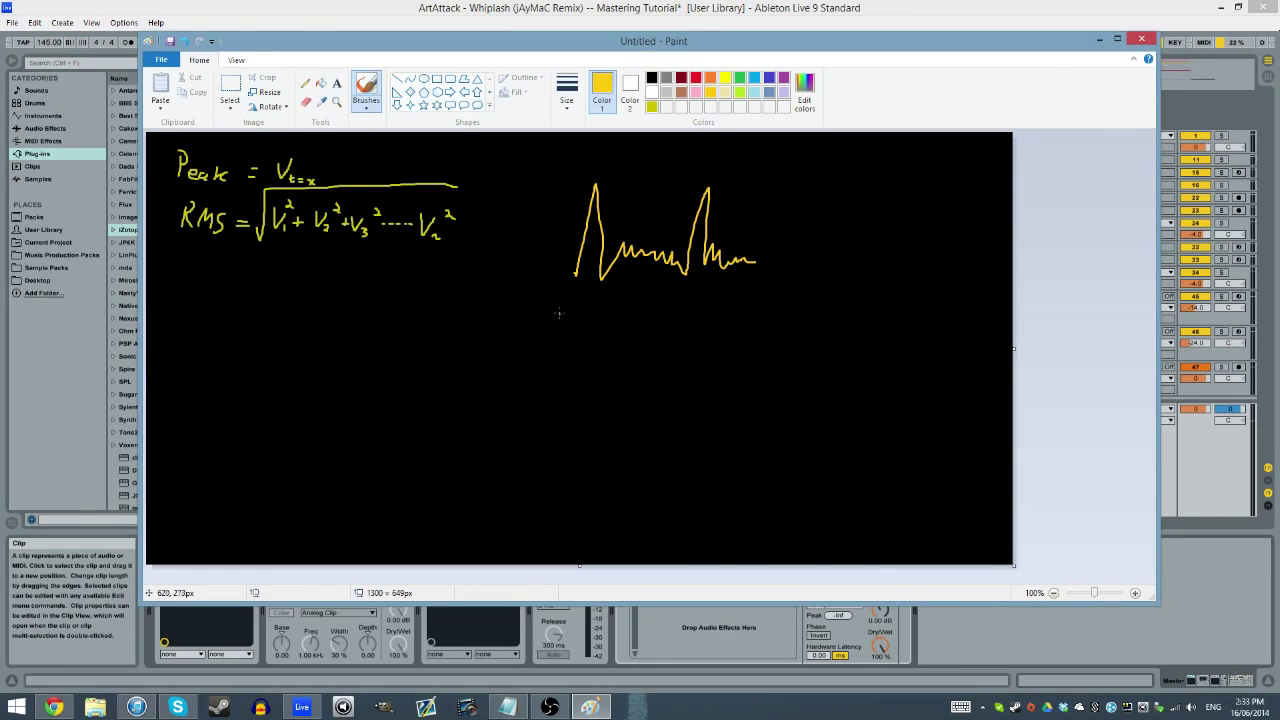
{"action": "left_click", "coordinate": [710, 77]}
{"action": "mouse_move", "coordinate": [560, 414]}
{"action": "left_mouse_down"}
{"action": "mouse_move", "coordinate": [628, 330]}
{"action": "mouse_move", "coordinate": [737, 338]}
{"action": "mouse_move", "coordinate": [786, 384]}
{"action": "left_mouse_up"}
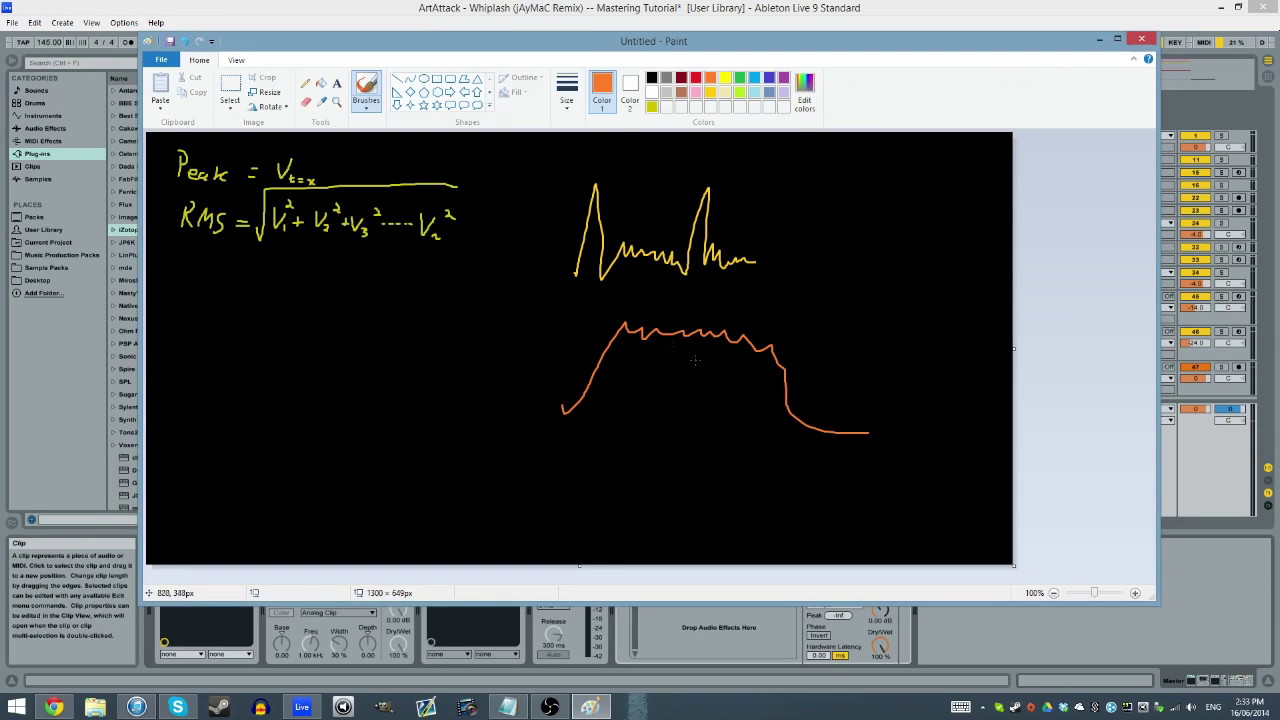
Step: Add horizontal and vertical axes to both waveforms, in orange for the lower one and yellow for the upper one
{"action": "left_click_drag", "start_coordinate": [523, 414], "coordinate": [893, 427]}
{"action": "left_click_drag", "start_coordinate": [530, 342], "coordinate": [520, 490]}
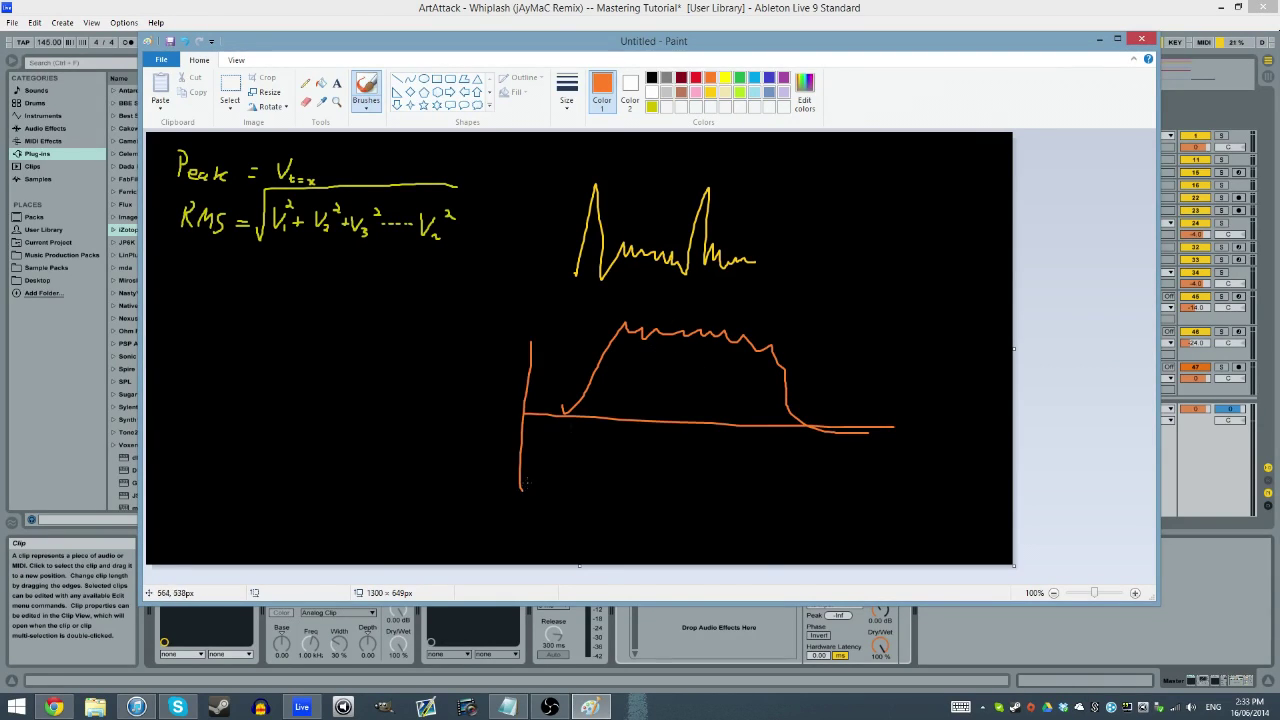
{"action": "left_click", "coordinate": [725, 79]}
{"action": "left_click_drag", "start_coordinate": [556, 270], "coordinate": [825, 284]}
{"action": "left_click_drag", "start_coordinate": [556, 226], "coordinate": [562, 326]}
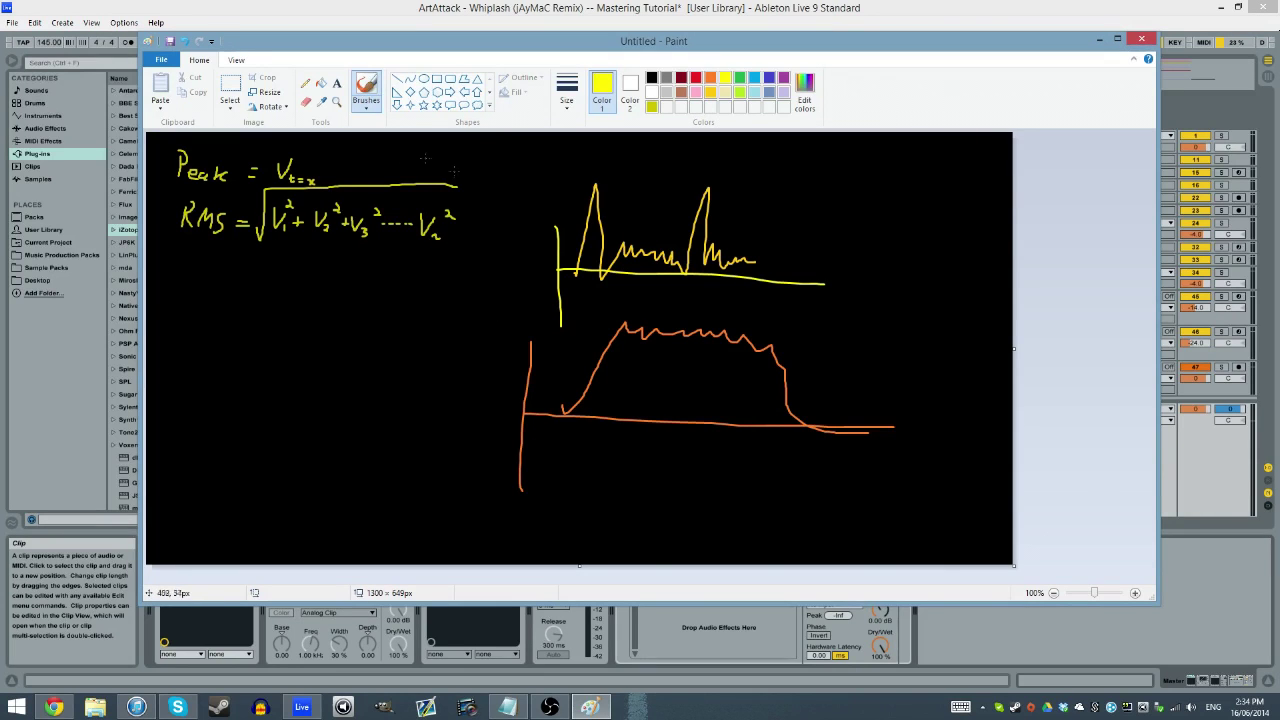
Step: Close Paint without saving the sketch and return to Ableton Live
{"action": "left_click", "coordinate": [1145, 42]}
{"action": "left_click", "coordinate": [674, 326]}
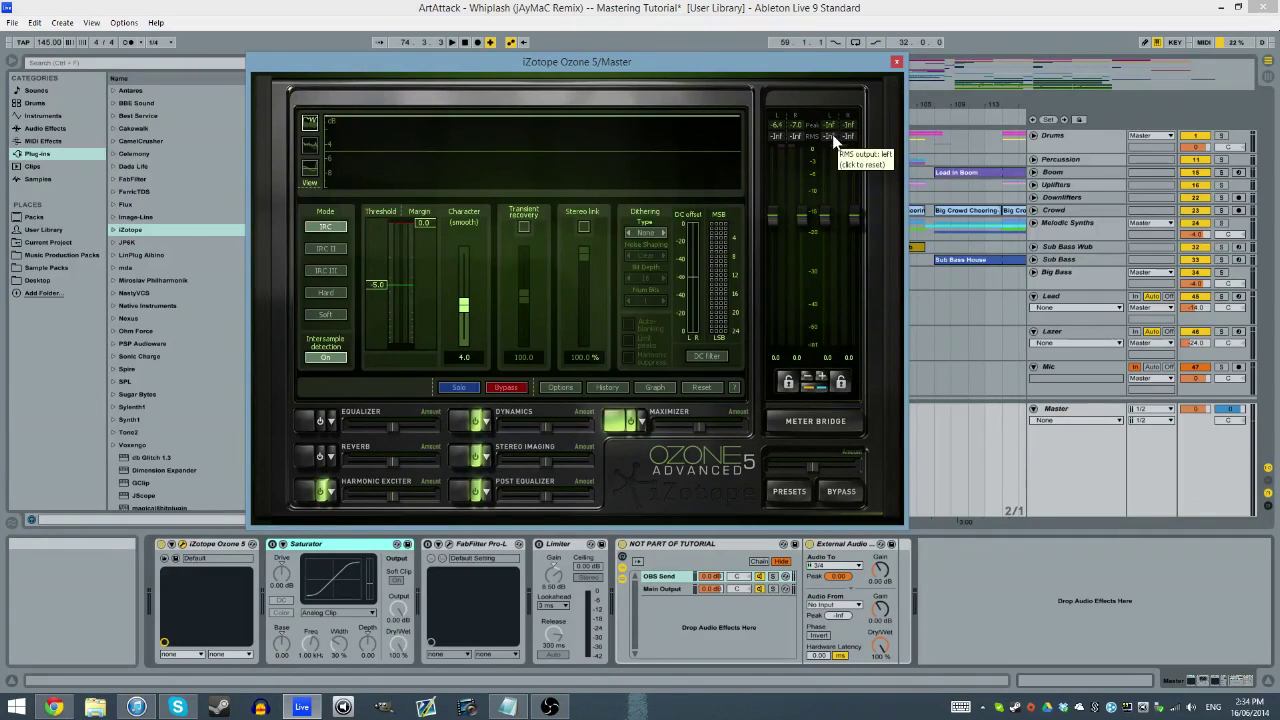
Step: Lower the Maximizer's threshold to -9.6 dB during playback, stop the track and close the Ozone 5 window
{"action": "mouse_move", "coordinate": [386, 290]}
{"action": "left_mouse_down"}
{"action": "mouse_move", "coordinate": [375, 223]}
{"action": "mouse_move", "coordinate": [373, 309]}
{"action": "left_mouse_up"}
{"action": "key", "text": "space"}
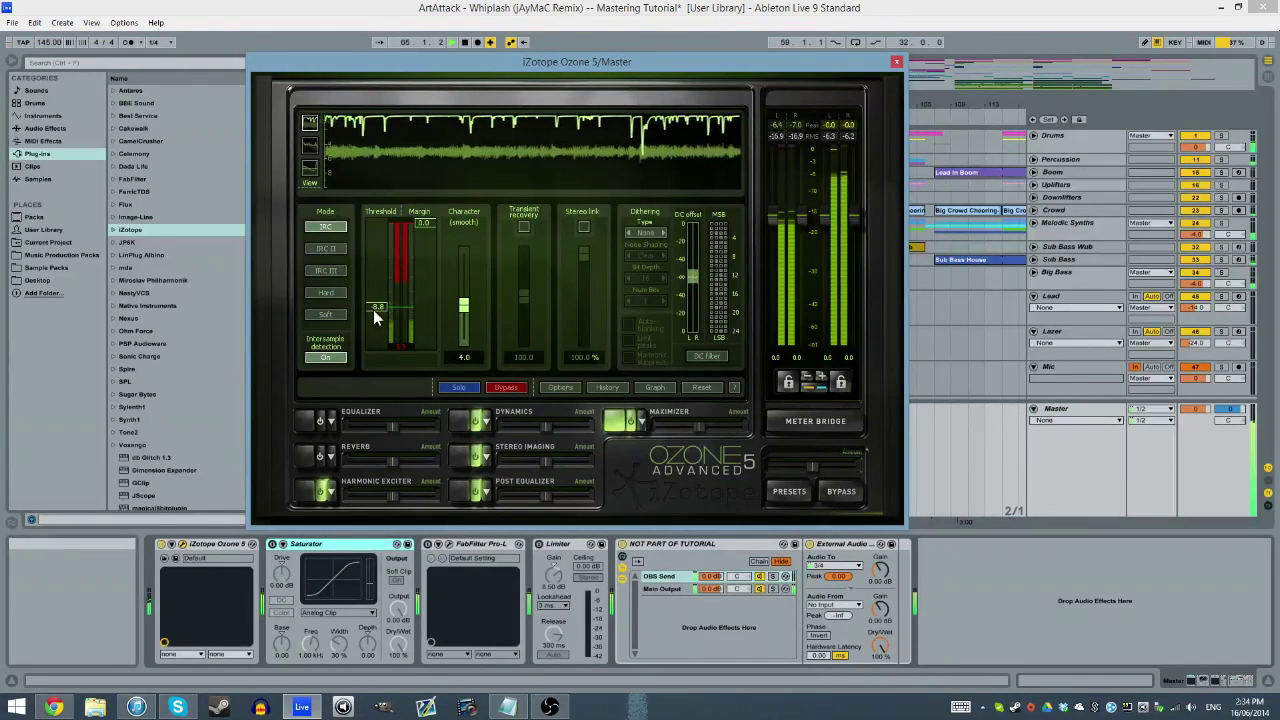
{"action": "left_click_drag", "start_coordinate": [386, 306], "coordinate": [385, 309]}
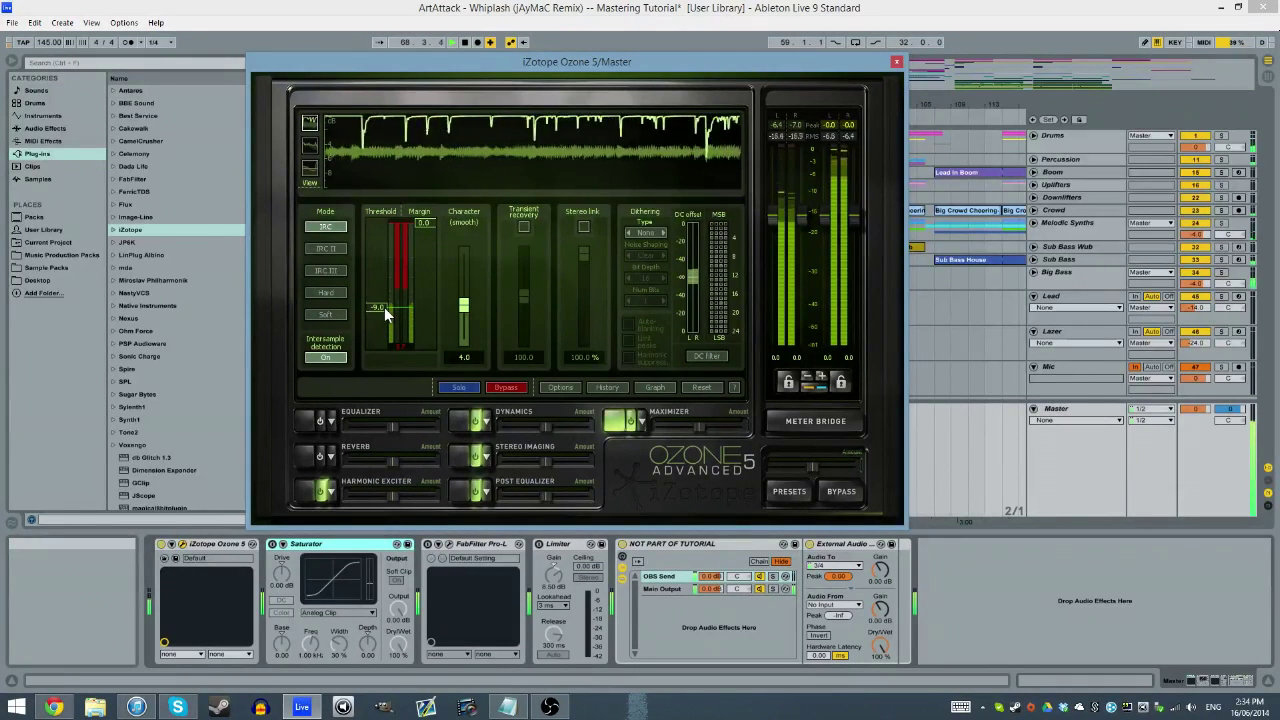
{"action": "left_click_drag", "start_coordinate": [403, 325], "coordinate": [400, 318]}
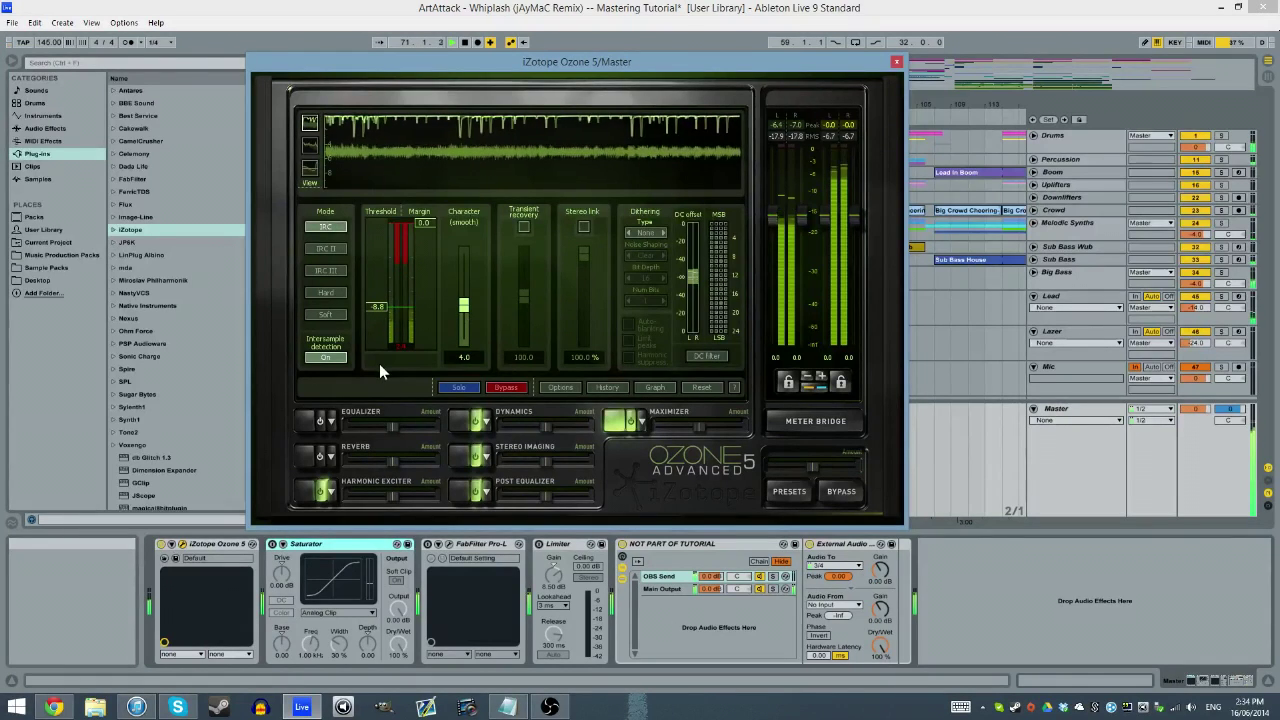
{"action": "left_click_drag", "start_coordinate": [380, 312], "coordinate": [381, 312]}
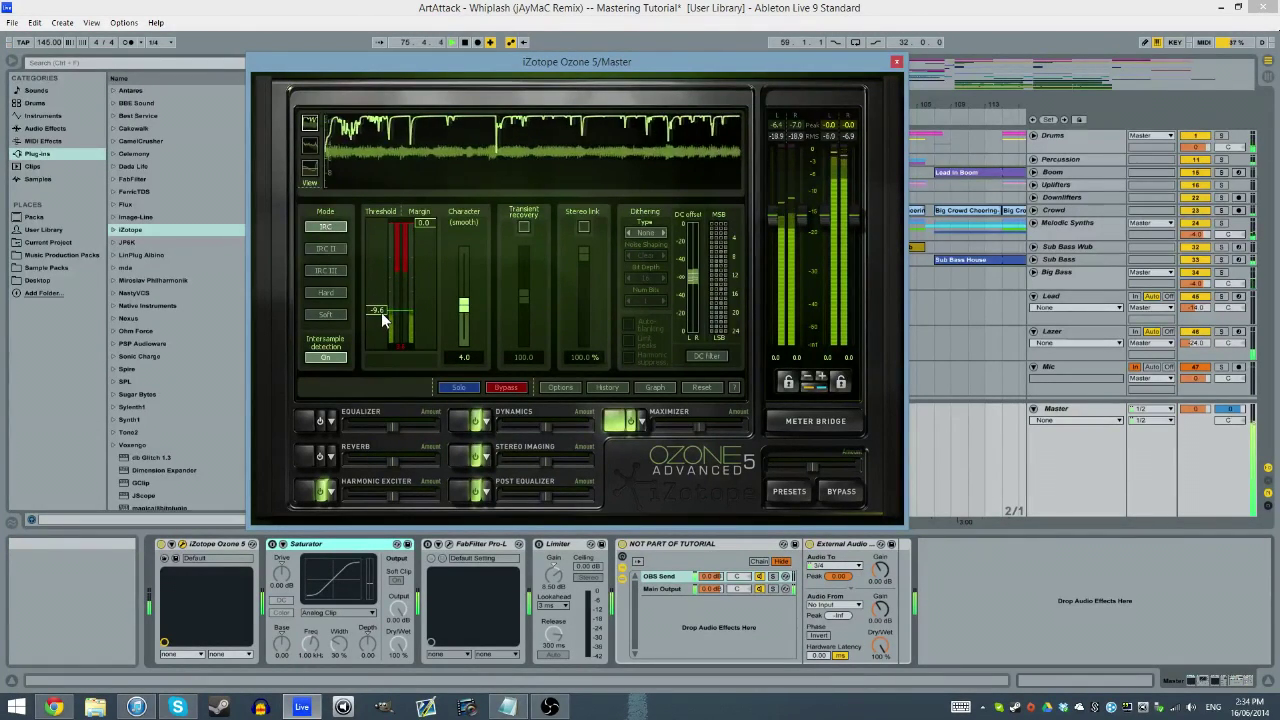
{"action": "key", "text": "space"}
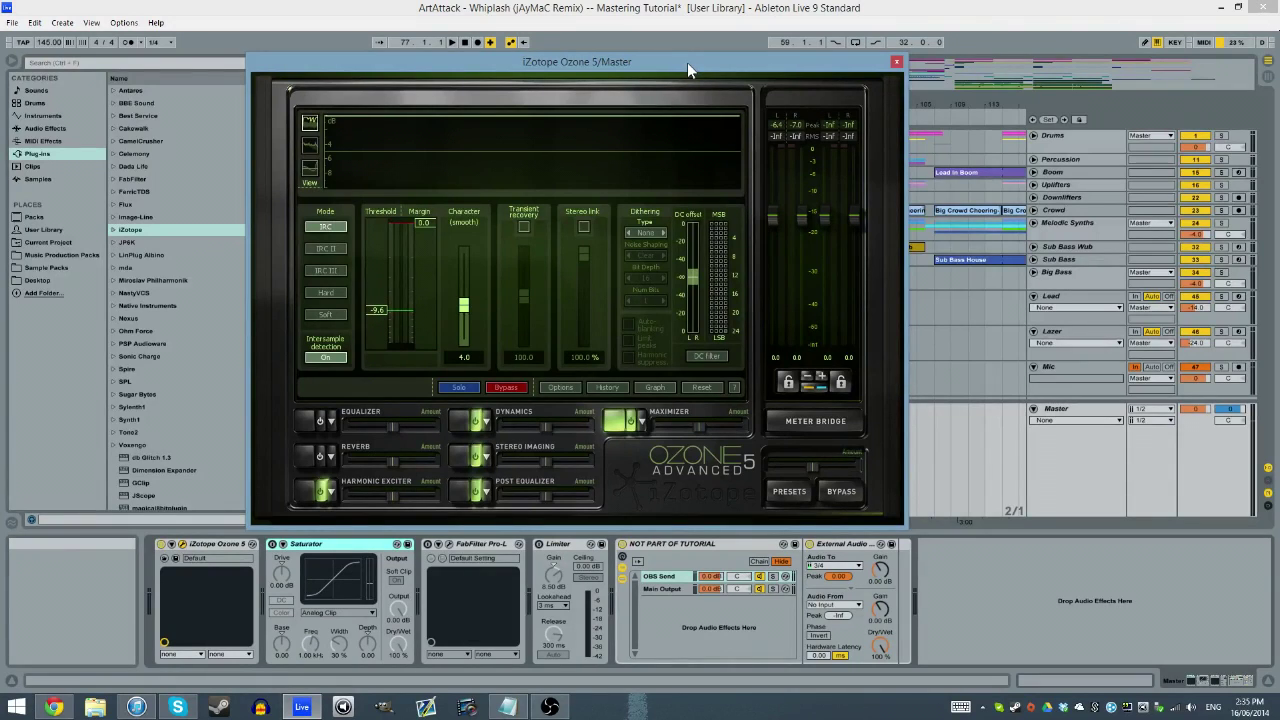
{"action": "left_click", "coordinate": [896, 62]}
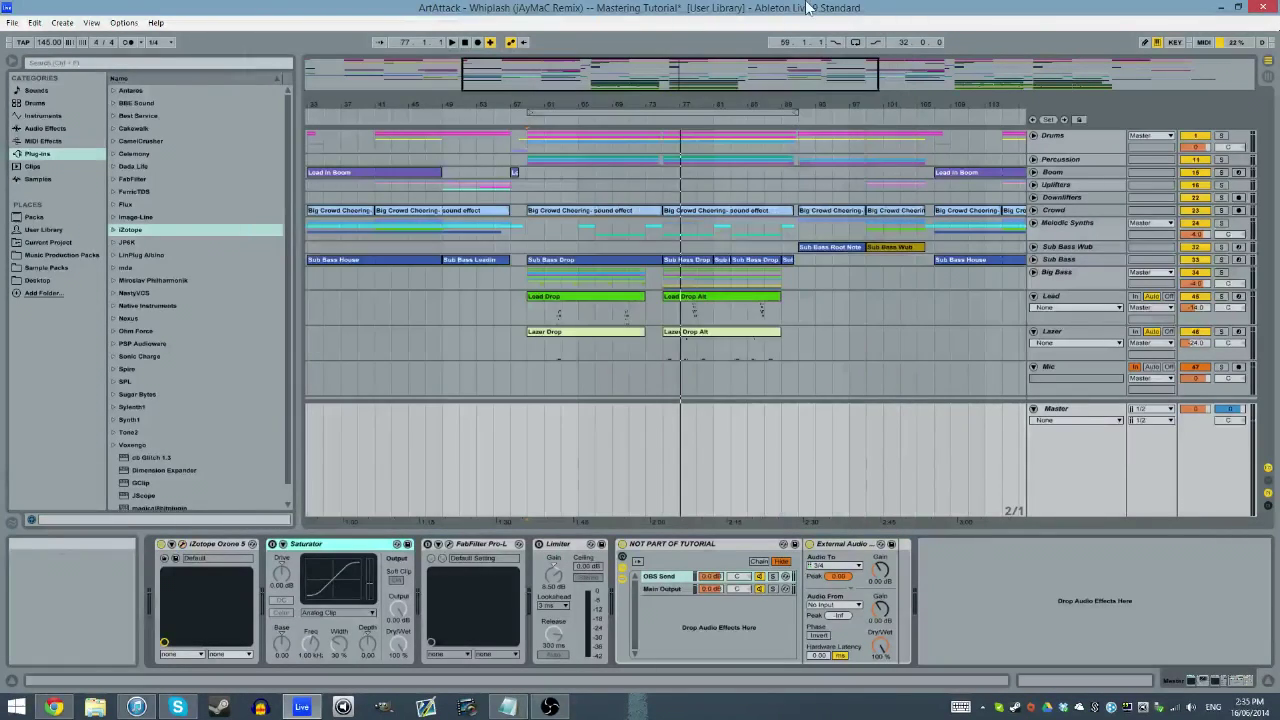
Step: Play the drop from bar 59 and compare the master with iZotope Ozone 5 switched off and on
{"action": "left_click", "coordinate": [216, 545]}
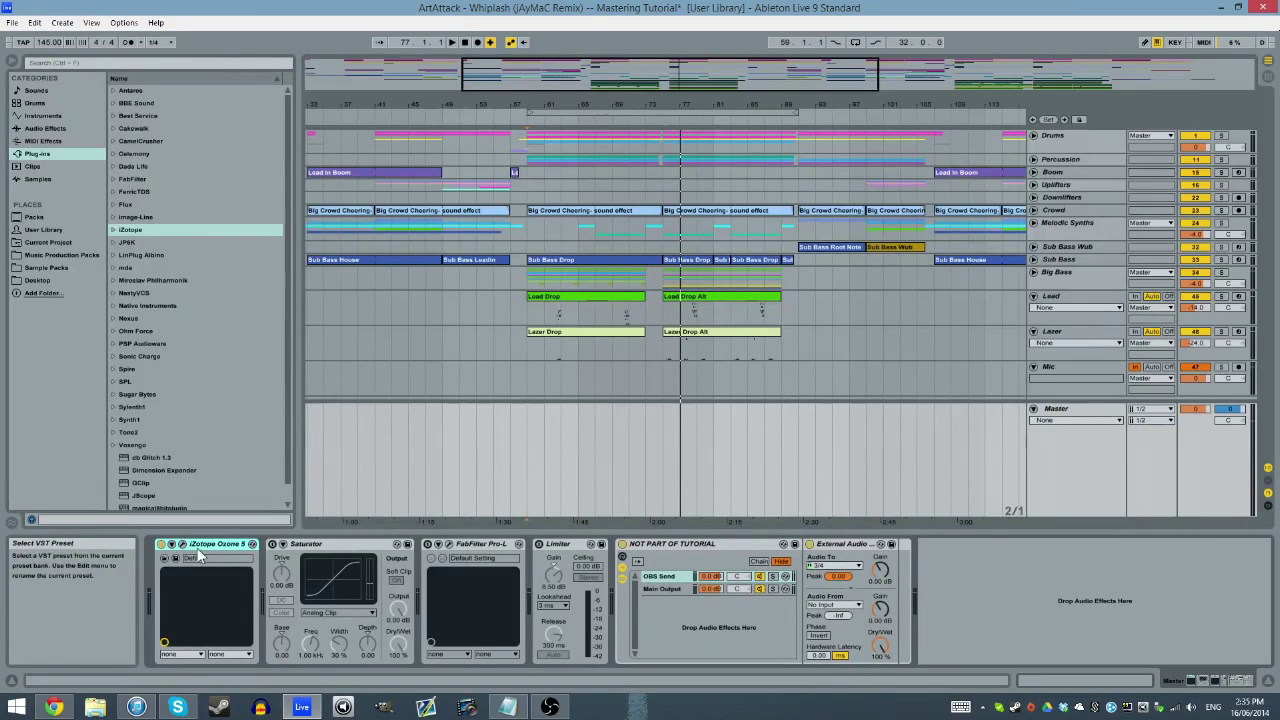
{"action": "left_click", "coordinate": [532, 445]}
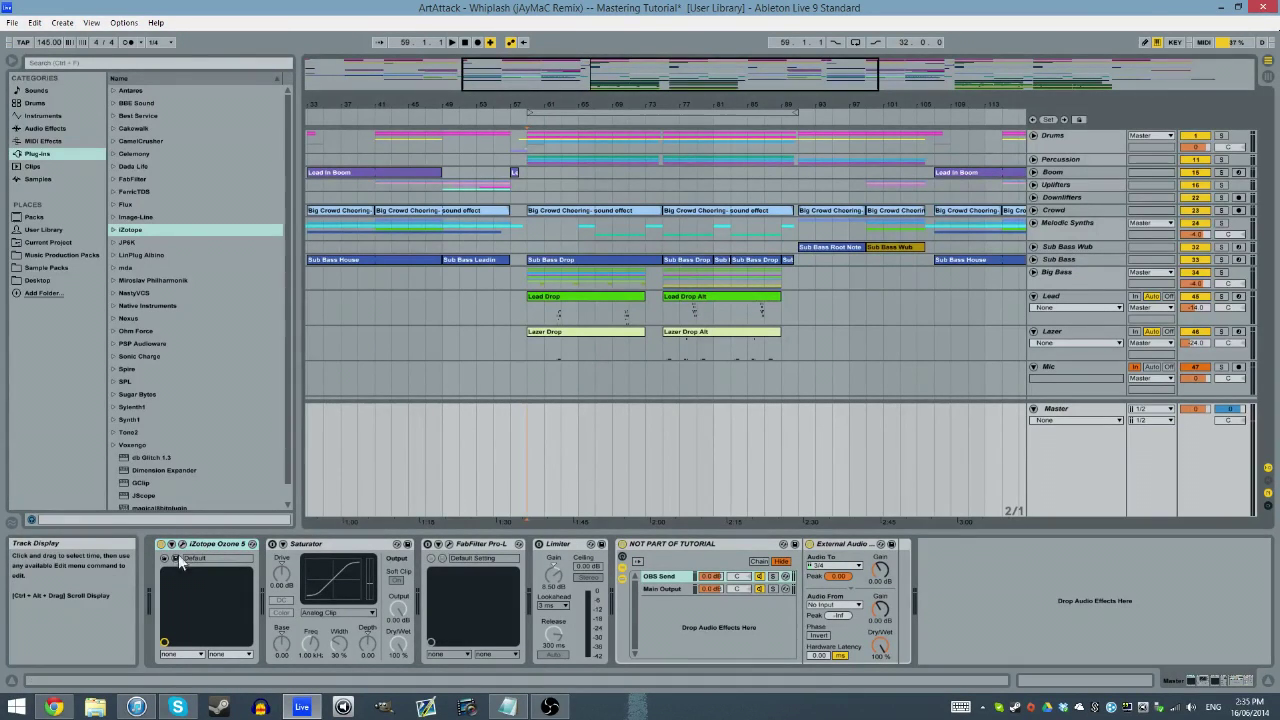
{"action": "key", "text": "space"}
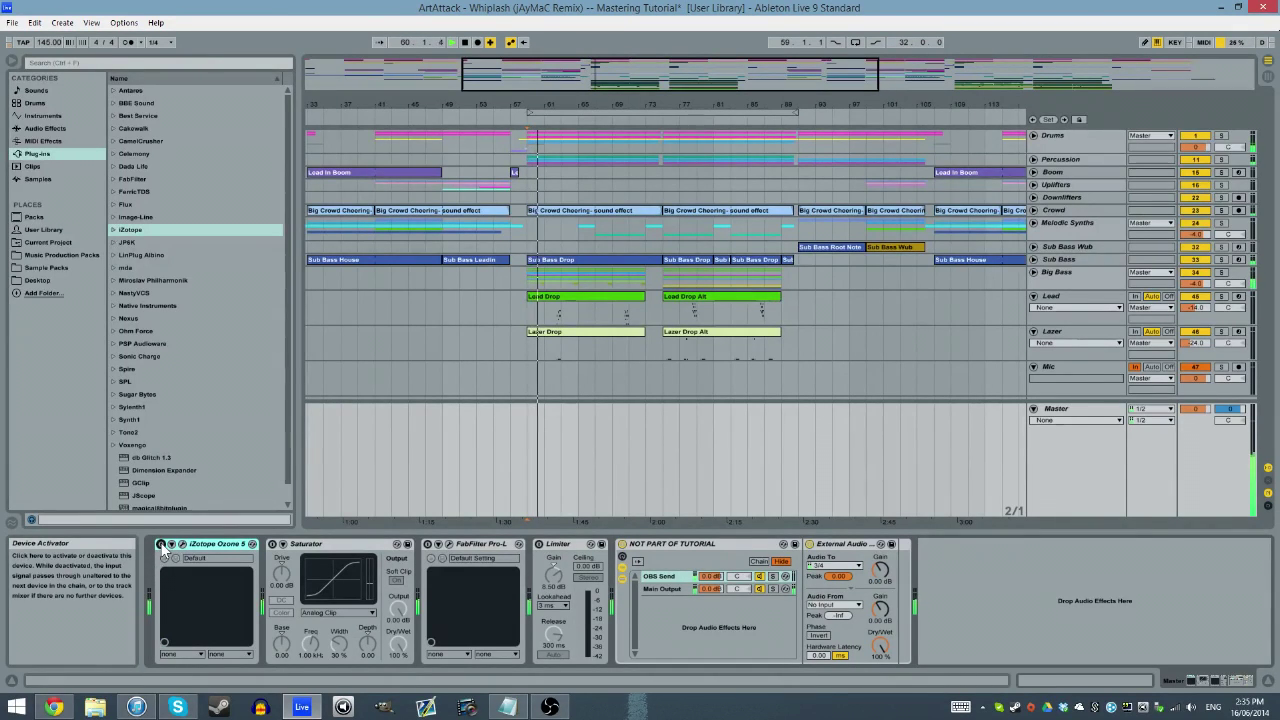
{"action": "left_click", "coordinate": [161, 544]}
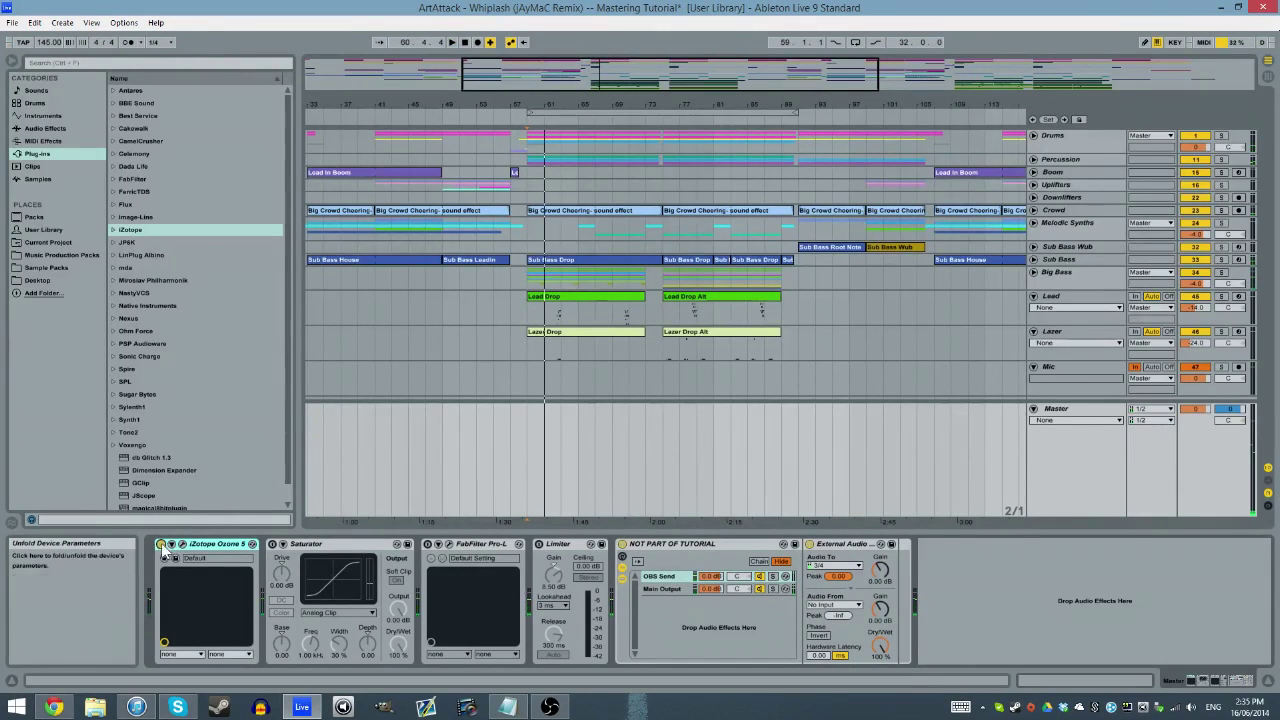
{"action": "key", "text": "space"}
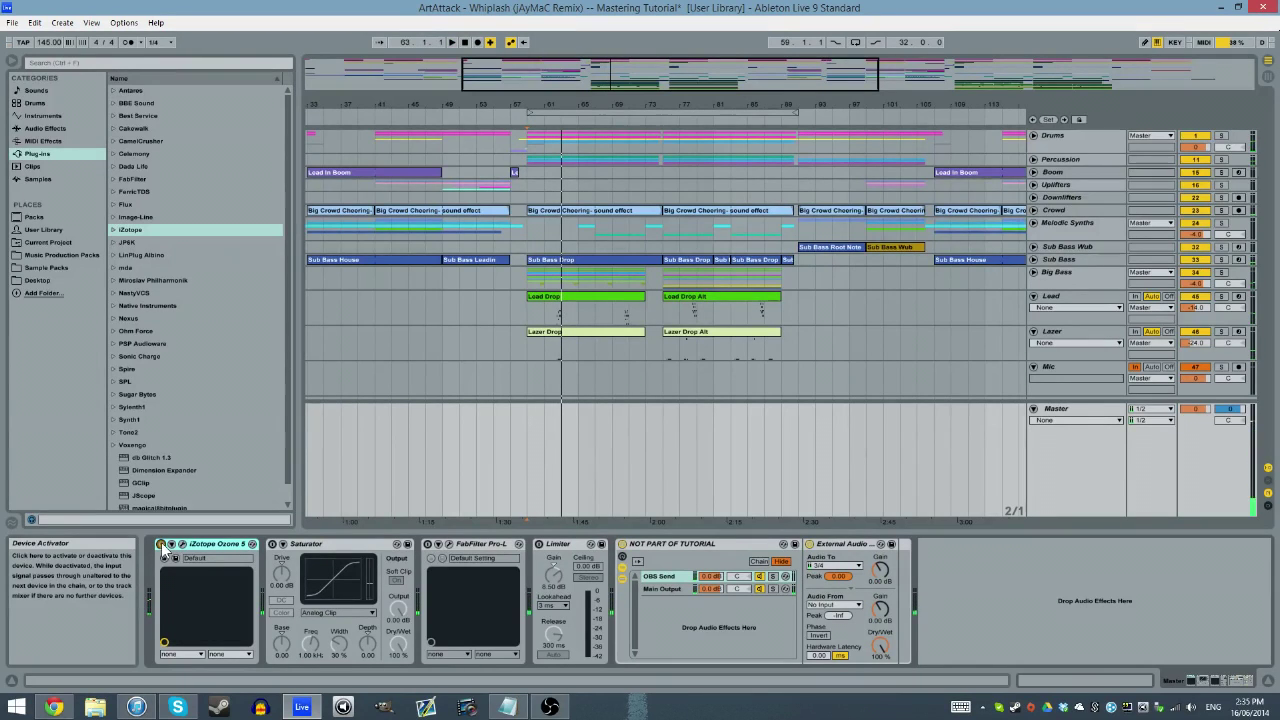
{"action": "left_click", "coordinate": [161, 545]}
{"action": "left_click", "coordinate": [161, 545]}
Step: Switch on the Saturator in the master's device chain
{"action": "left_click", "coordinate": [315, 545]}
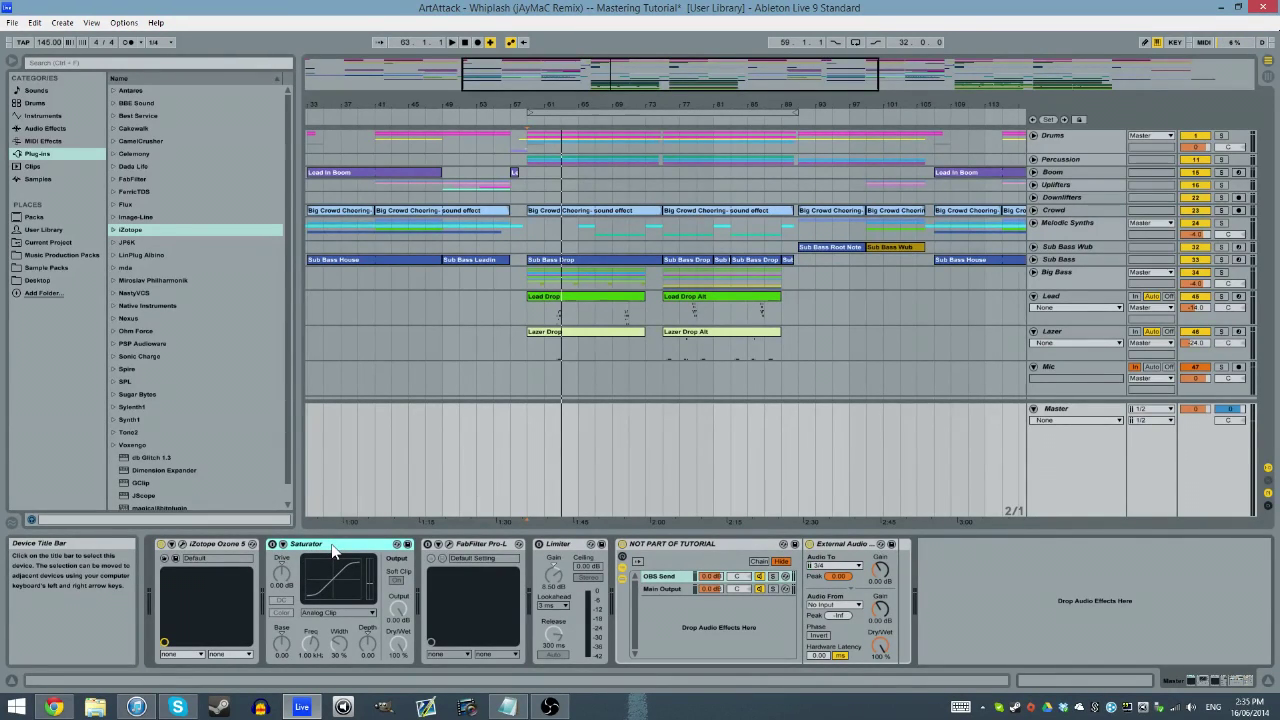
{"action": "left_click", "coordinate": [530, 463]}
{"action": "left_click", "coordinate": [272, 544]}
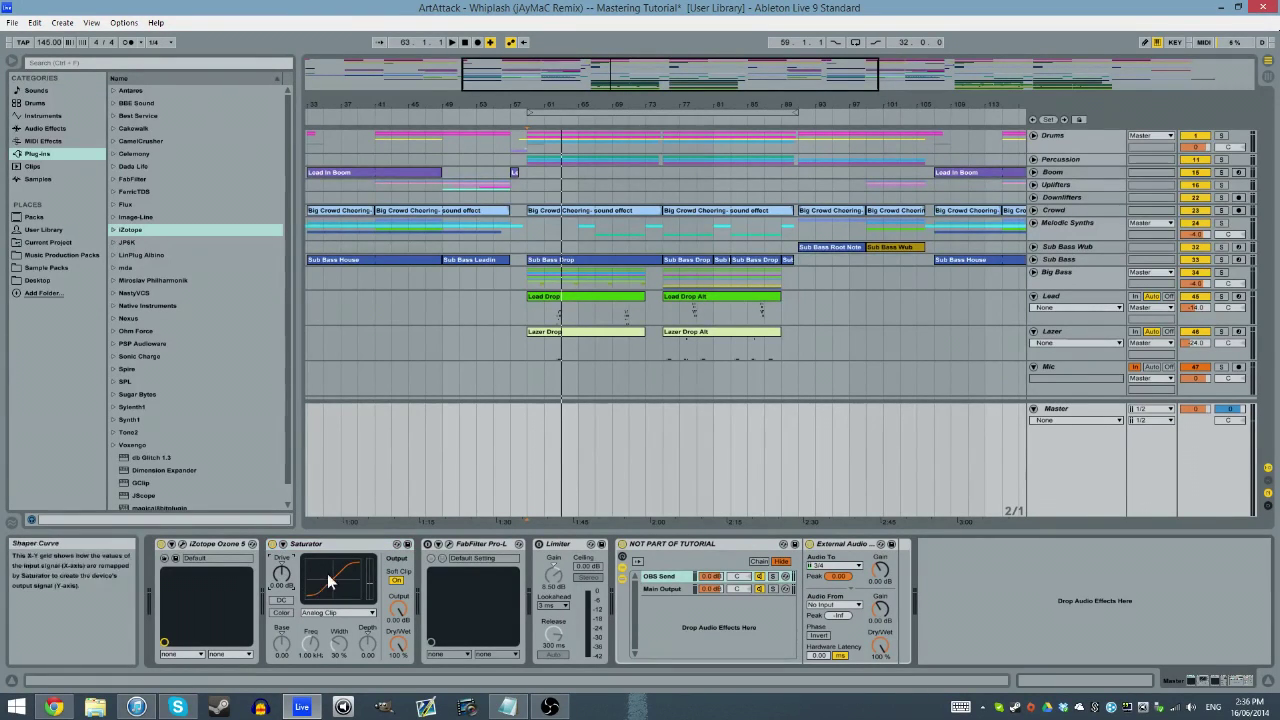
Step: Switch on FabFilter Pro-L, set its gain to +2.0 dB during playback and close its window
{"action": "left_click", "coordinate": [437, 546]}
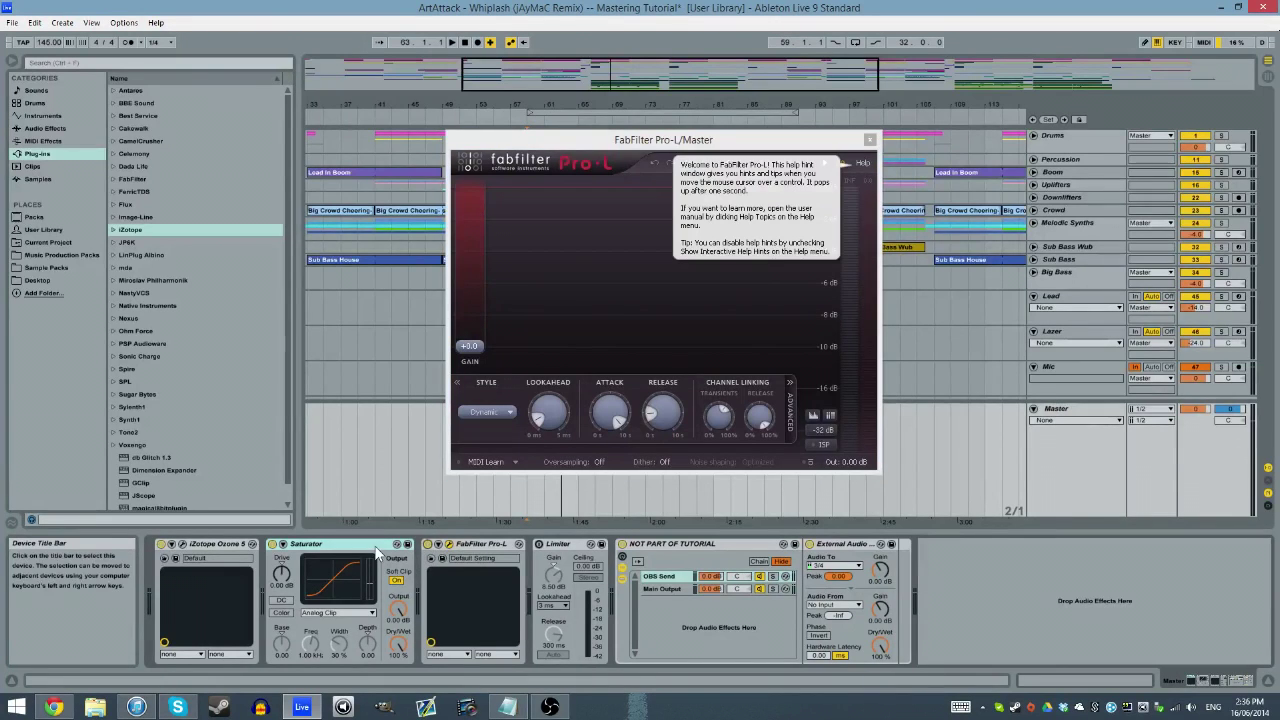
{"action": "left_click", "coordinate": [800, 205]}
{"action": "left_click_drag", "start_coordinate": [655, 145], "coordinate": [651, 156]}
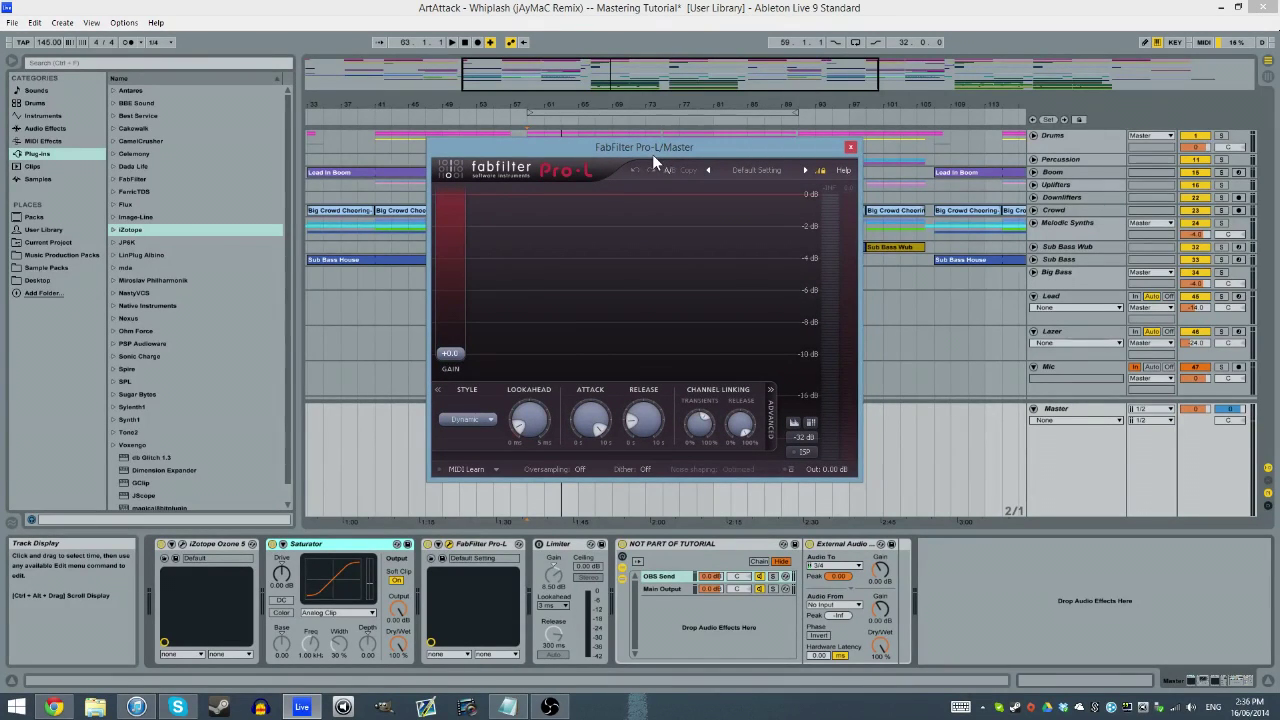
{"action": "left_click_drag", "start_coordinate": [650, 154], "coordinate": [645, 155]}
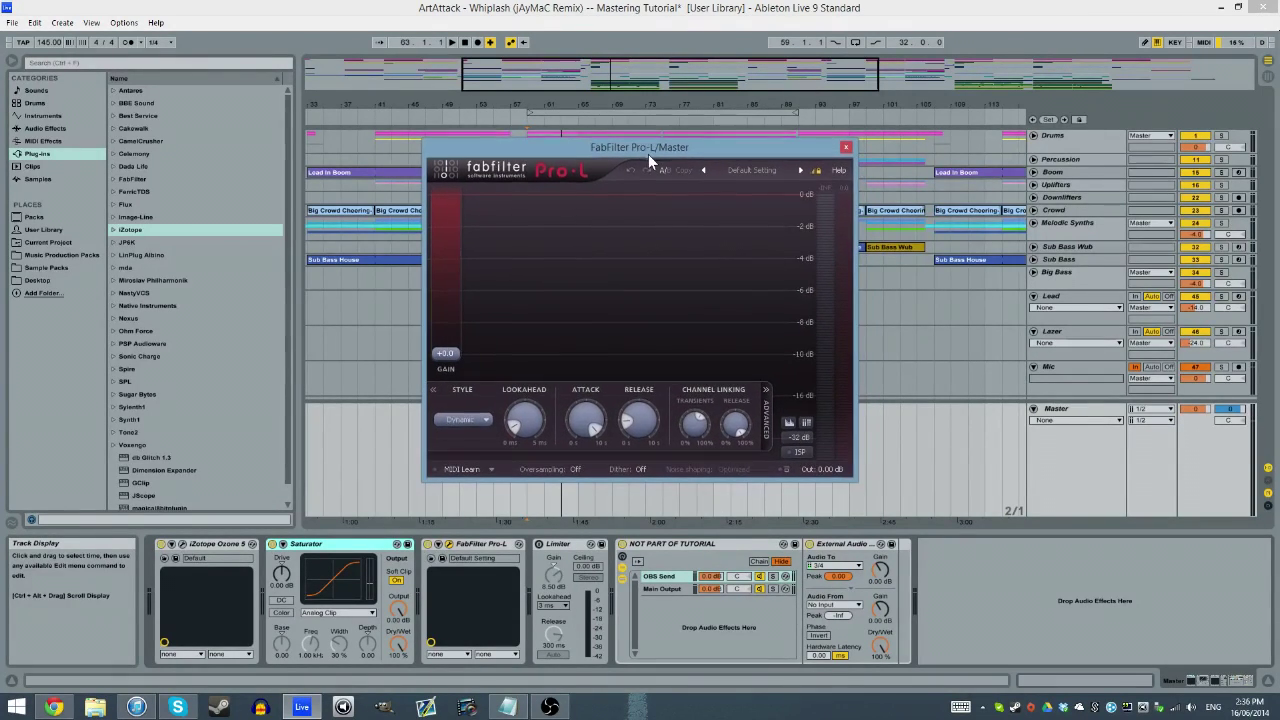
{"action": "mouse_move", "coordinate": [447, 354]}
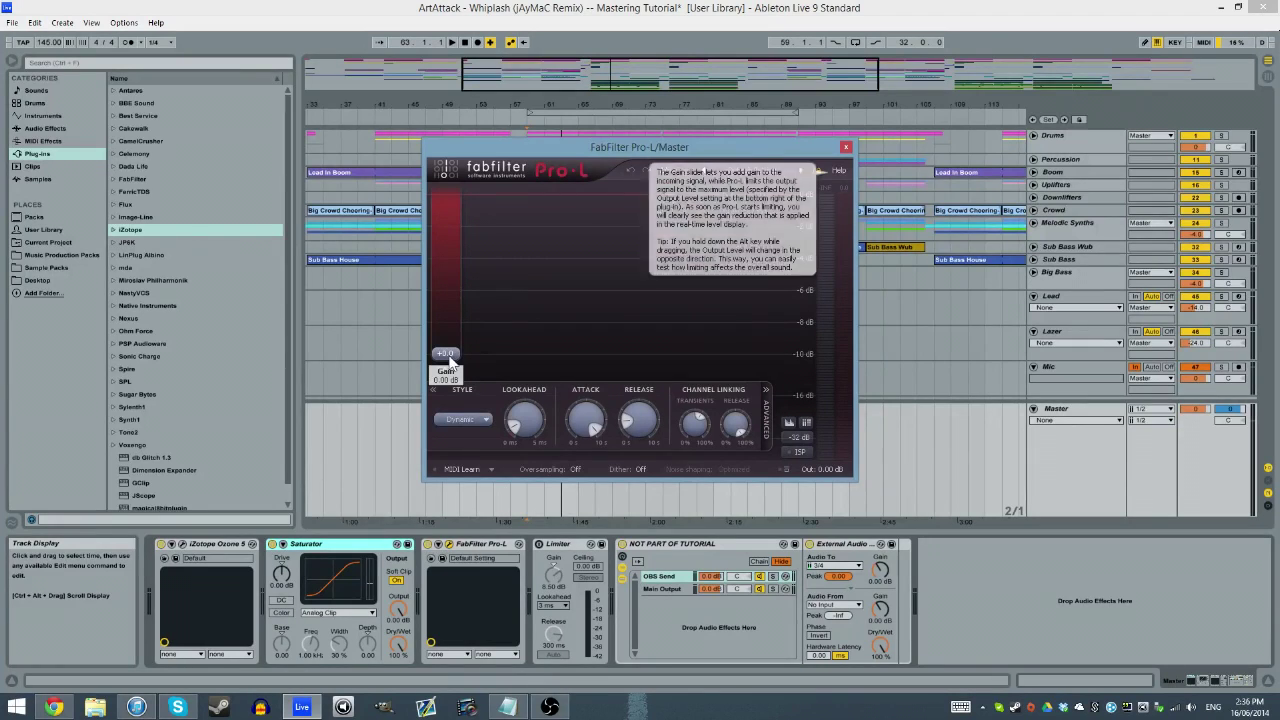
{"action": "key", "text": "space"}
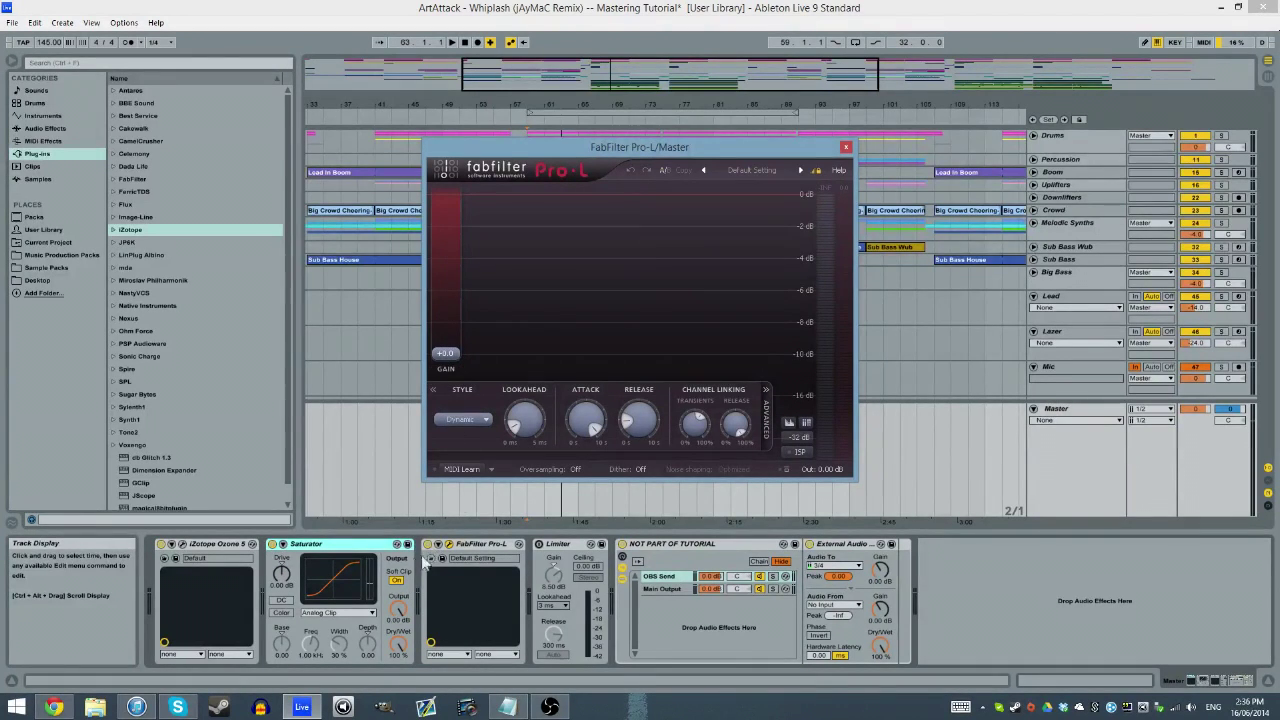
{"action": "left_click_drag", "start_coordinate": [462, 352], "coordinate": [452, 348]}
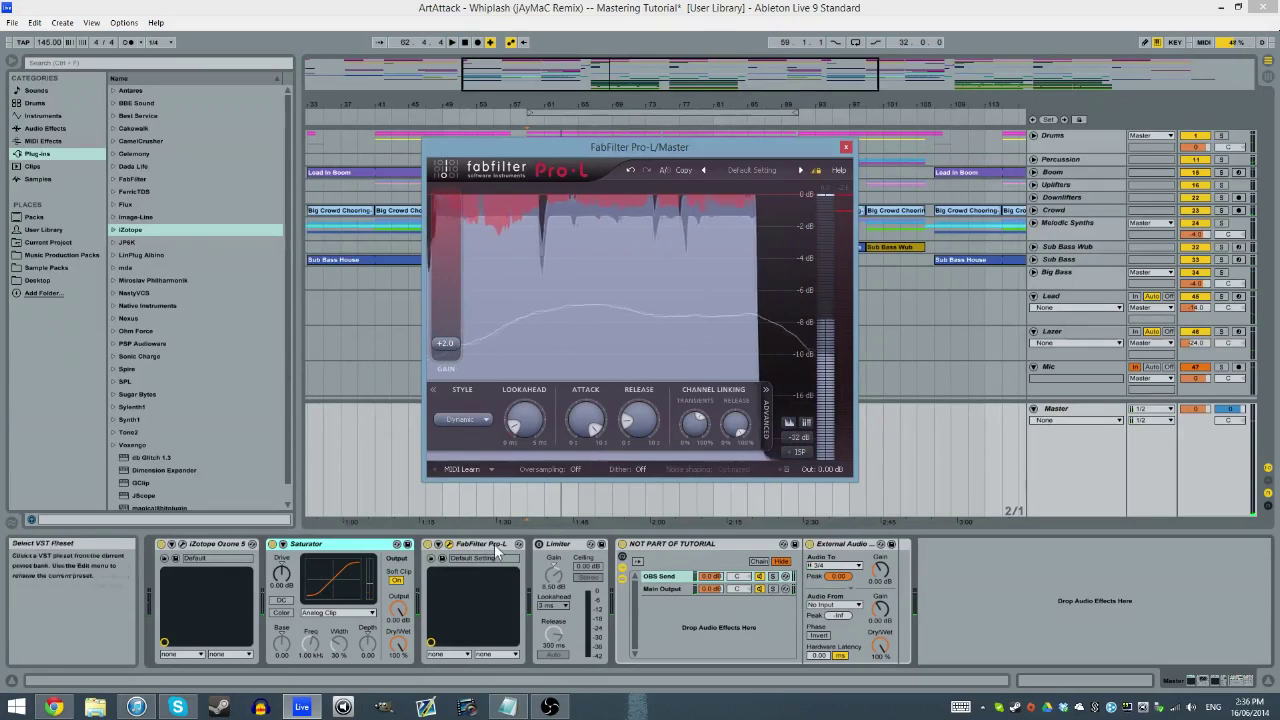
{"action": "left_click", "coordinate": [845, 147]}
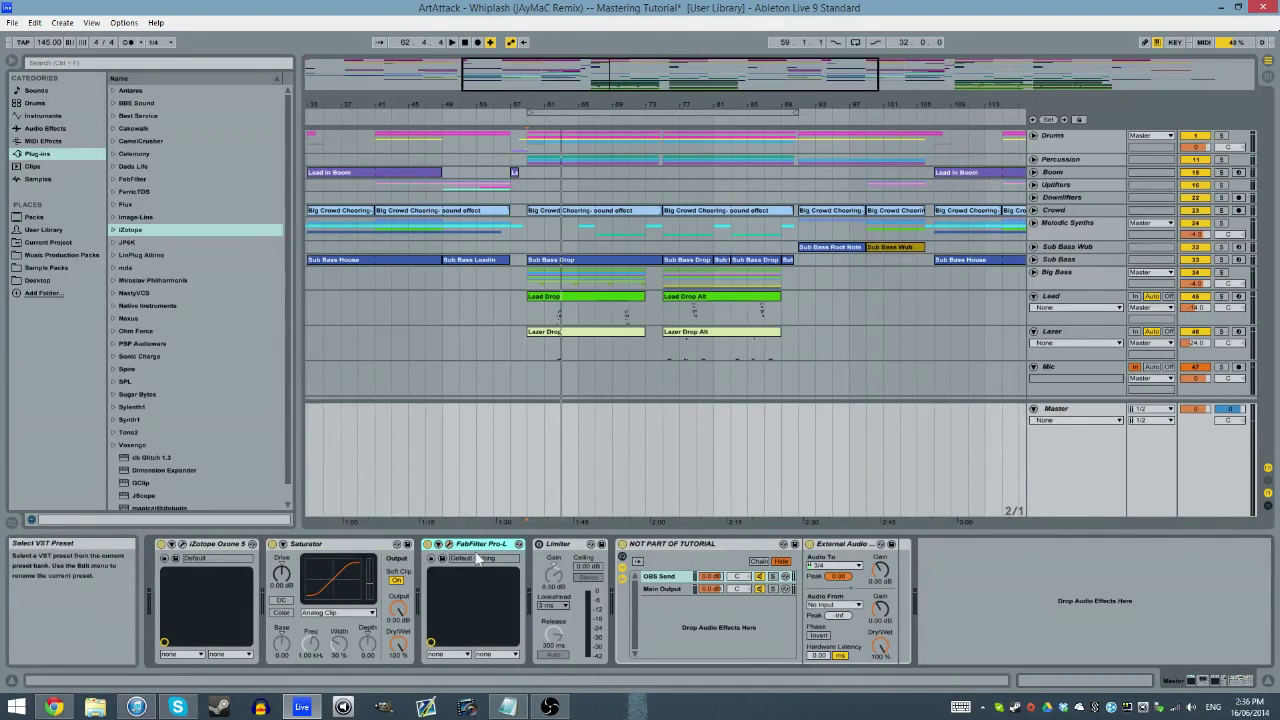
{"action": "left_click", "coordinate": [370, 553]}
{"action": "left_click", "coordinate": [476, 548]}
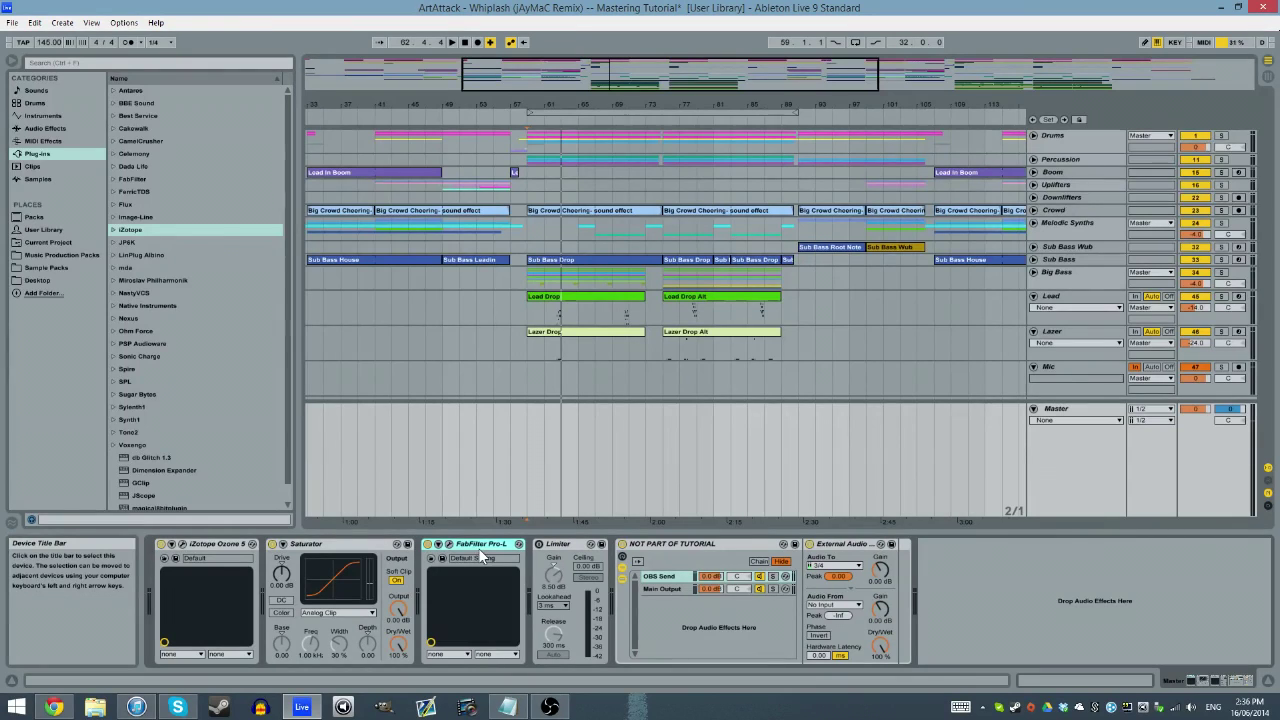
{"action": "left_click", "coordinate": [309, 553]}
{"action": "left_click", "coordinate": [474, 547]}
{"action": "left_click", "coordinate": [302, 552]}
Step: Find and select the GClip plug-in in the browser's plug-in list
{"action": "left_click", "coordinate": [286, 400]}
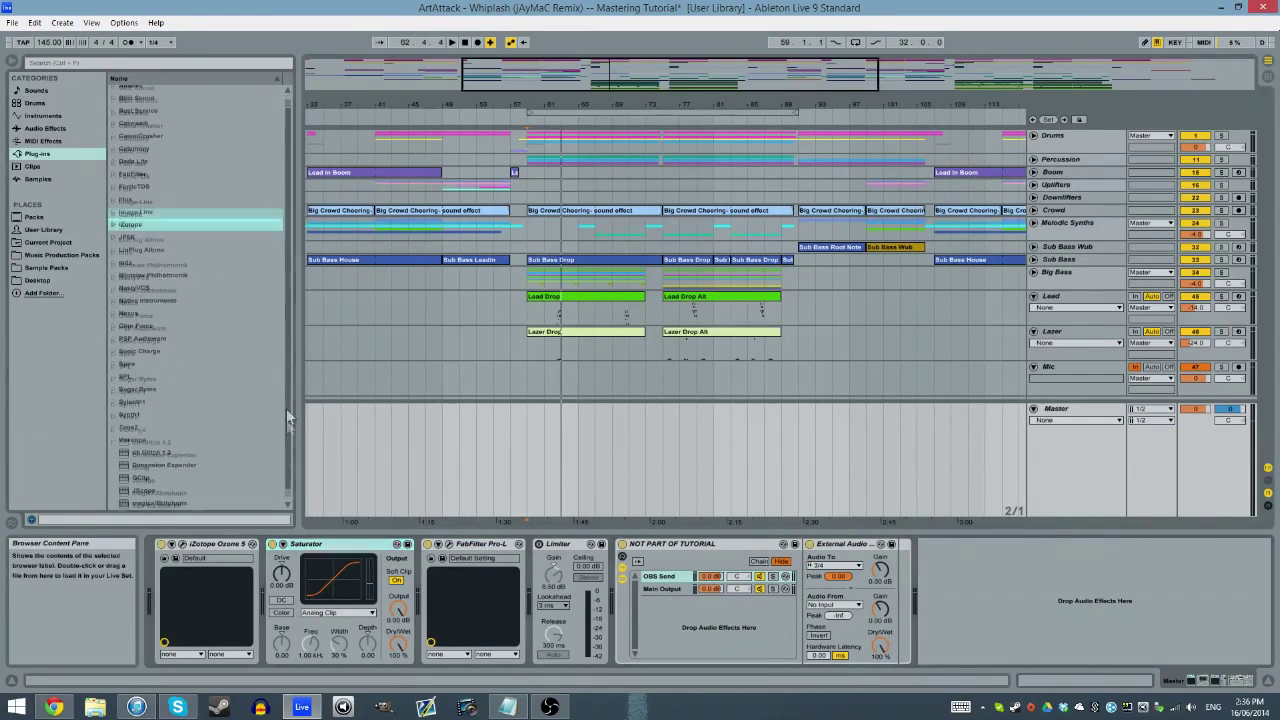
{"action": "scroll", "coordinate": [217, 447], "scroll_direction": "down", "scroll_amount": 1}
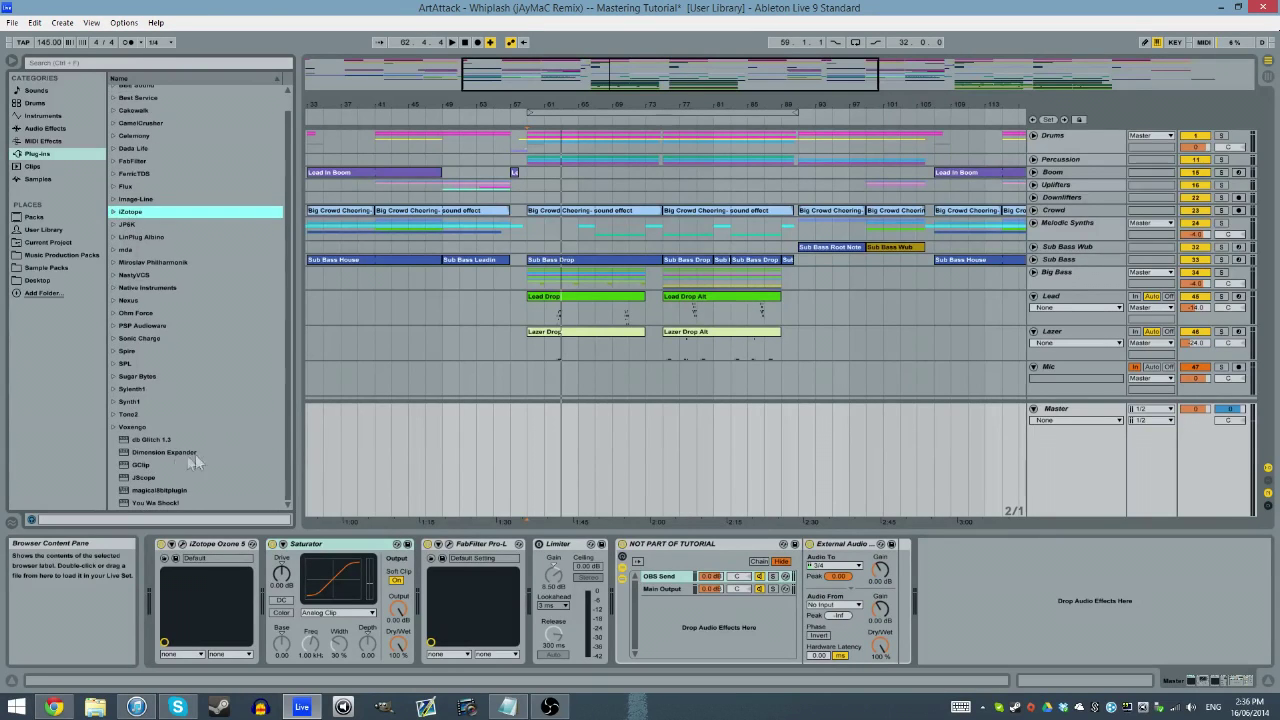
{"action": "left_click", "coordinate": [141, 465]}
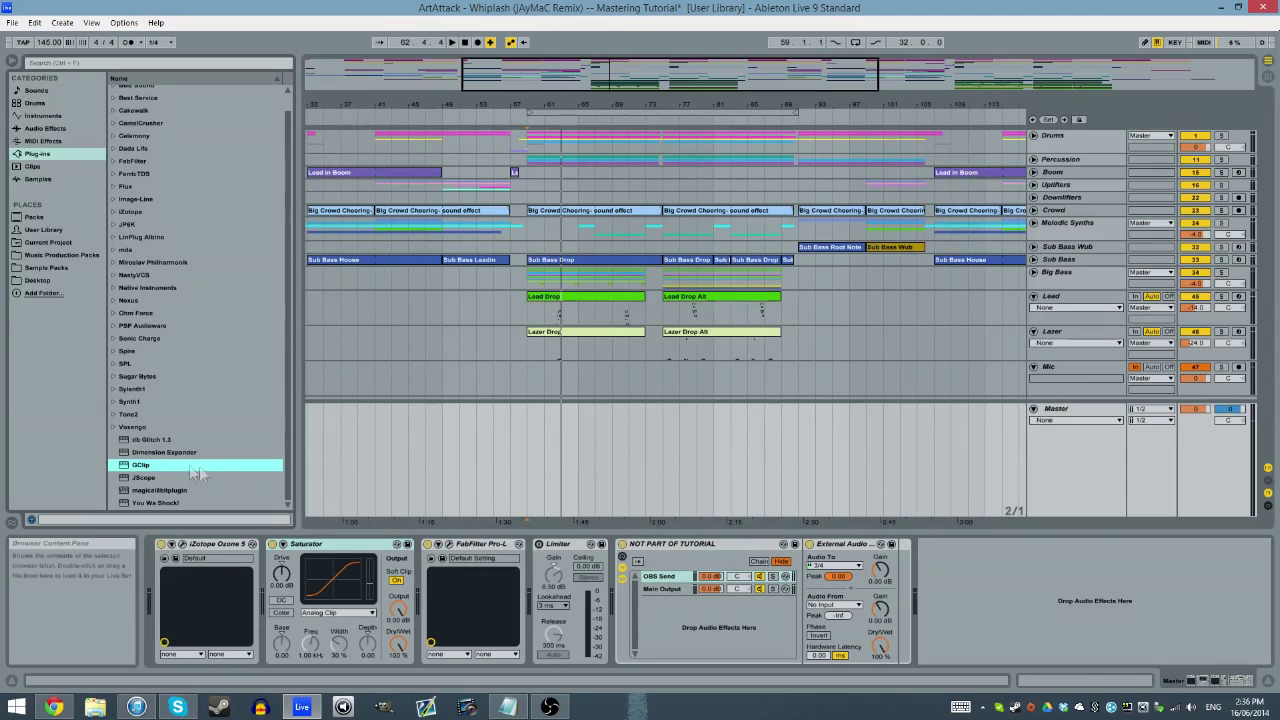
Step: Load GClip on the master between iZotope Ozone 5 and Saturator, and switch off Saturator and FabFilter Pro-L
{"action": "double_click", "coordinate": [146, 468]}
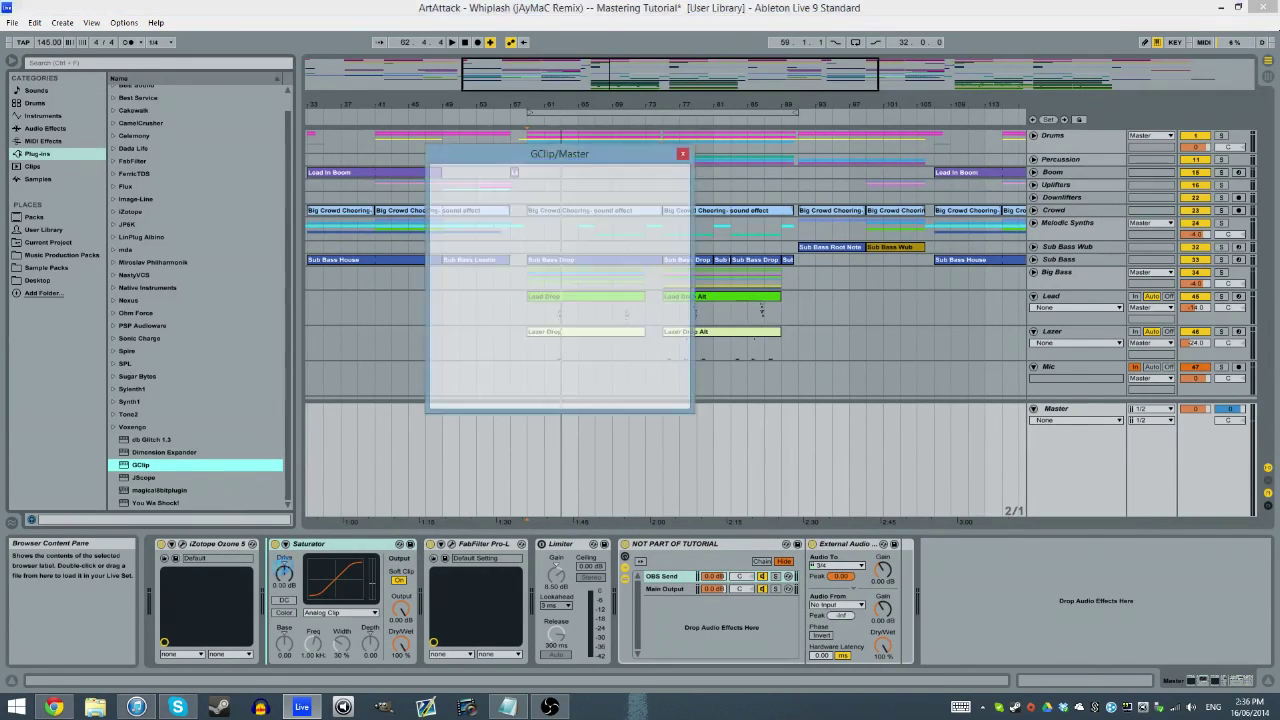
{"action": "left_click_drag", "start_coordinate": [566, 153], "coordinate": [529, 161]}
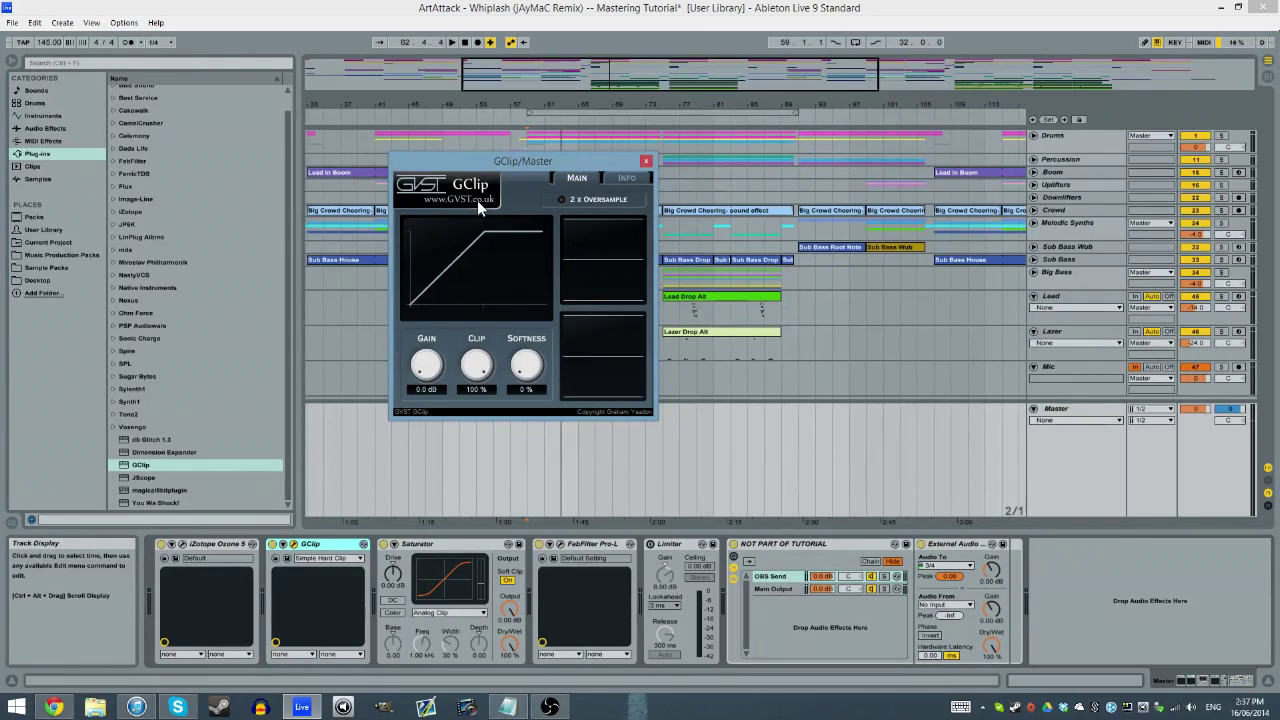
{"action": "left_click", "coordinate": [418, 505]}
{"action": "left_click", "coordinate": [422, 543]}
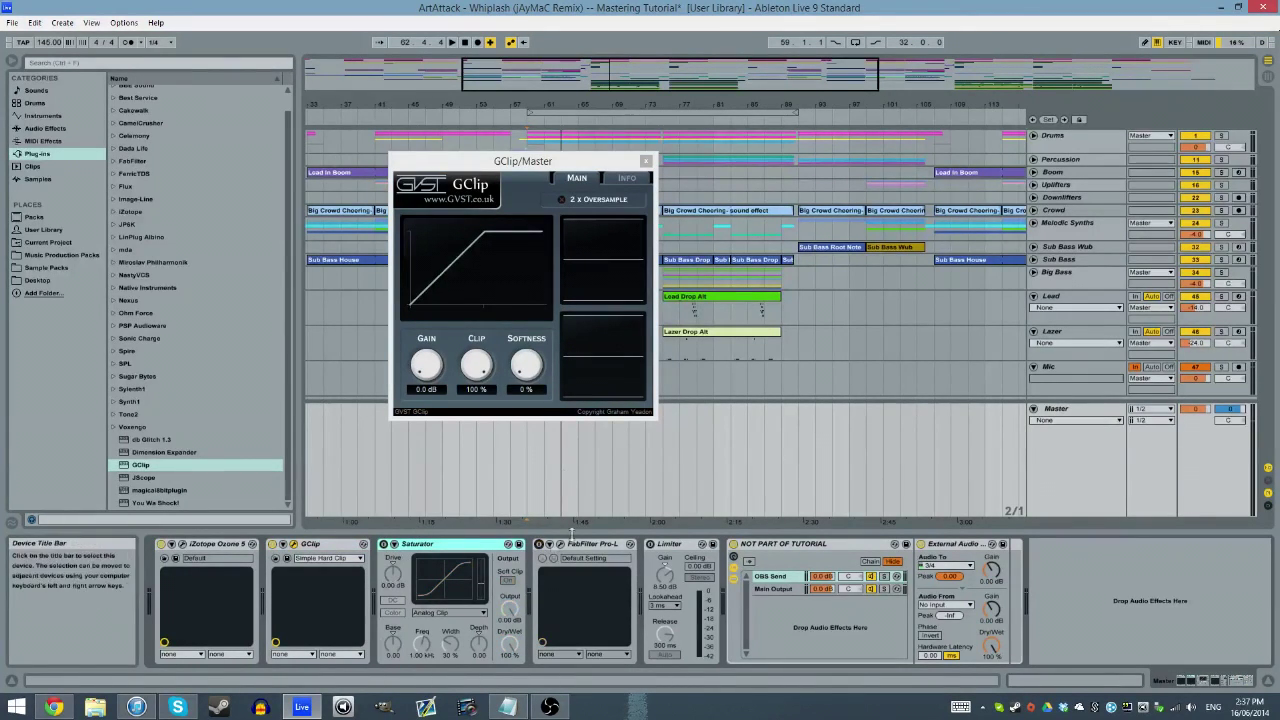
{"action": "left_click", "coordinate": [343, 544]}
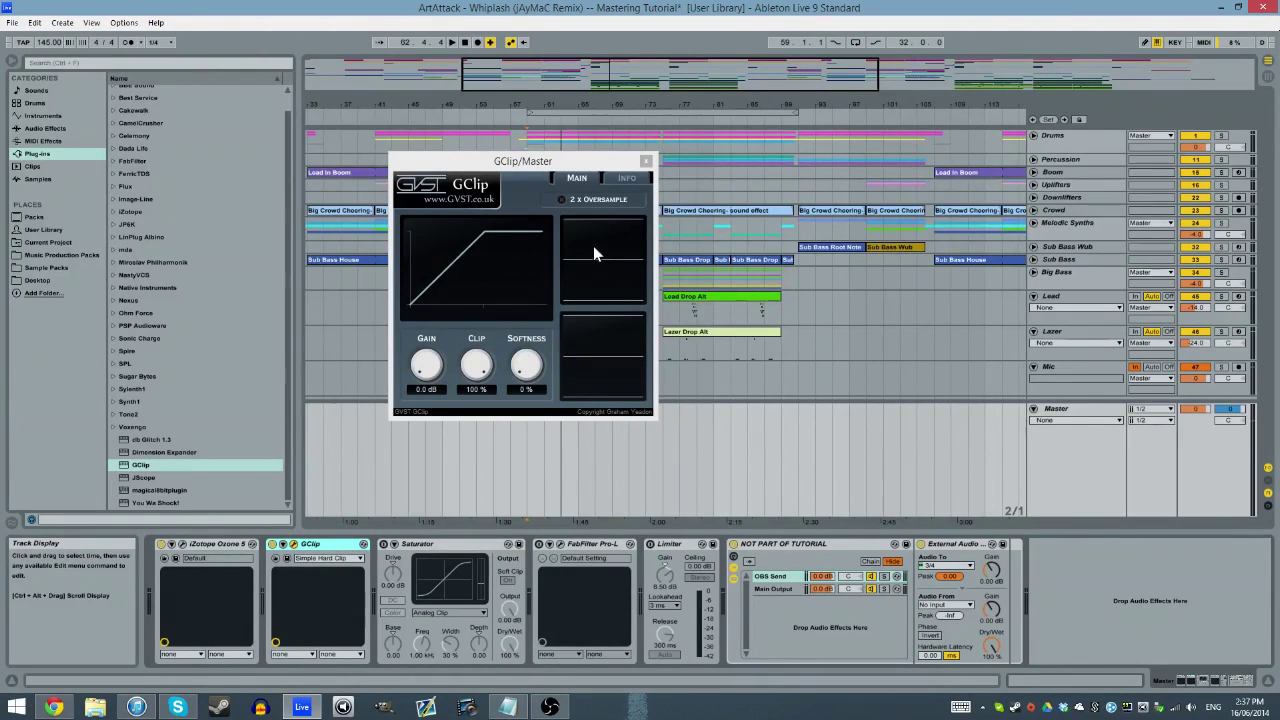
Step: Play the drop, set GClip's clip level to 90 % with 2x oversampling on, and close its window
{"action": "key", "text": "space"}
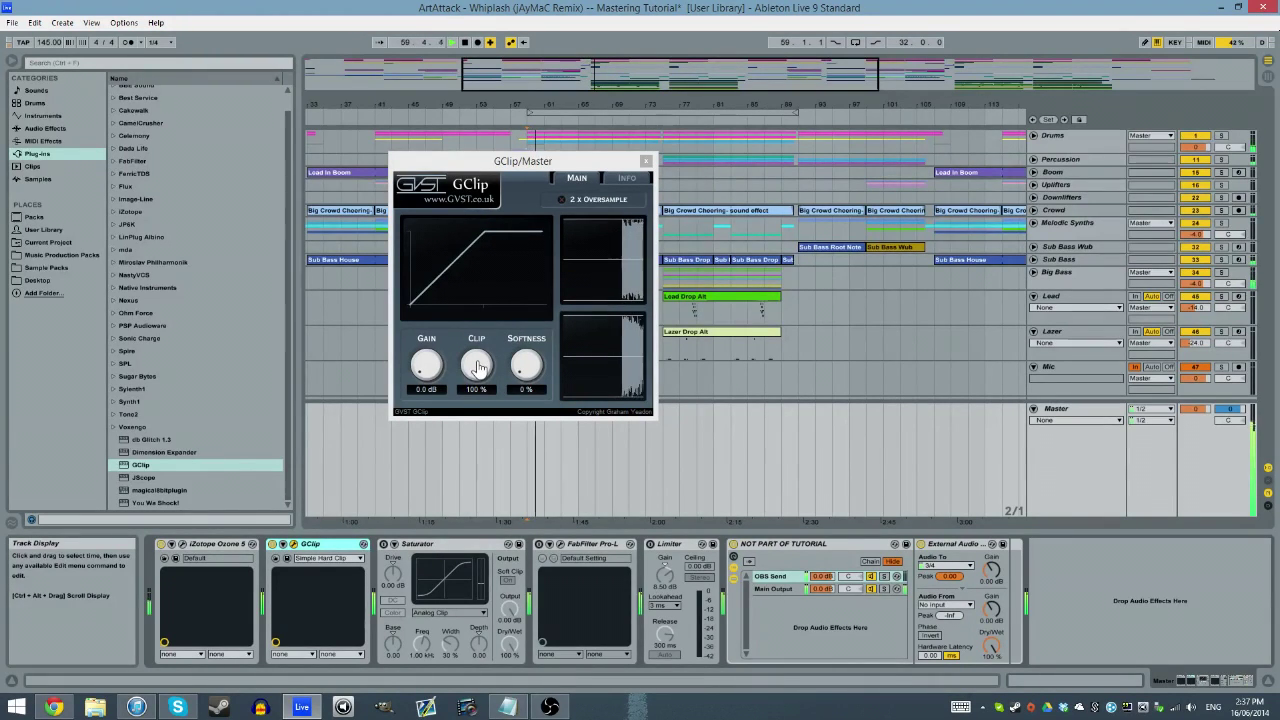
{"action": "left_click_drag", "start_coordinate": [477, 364], "coordinate": [482, 372]}
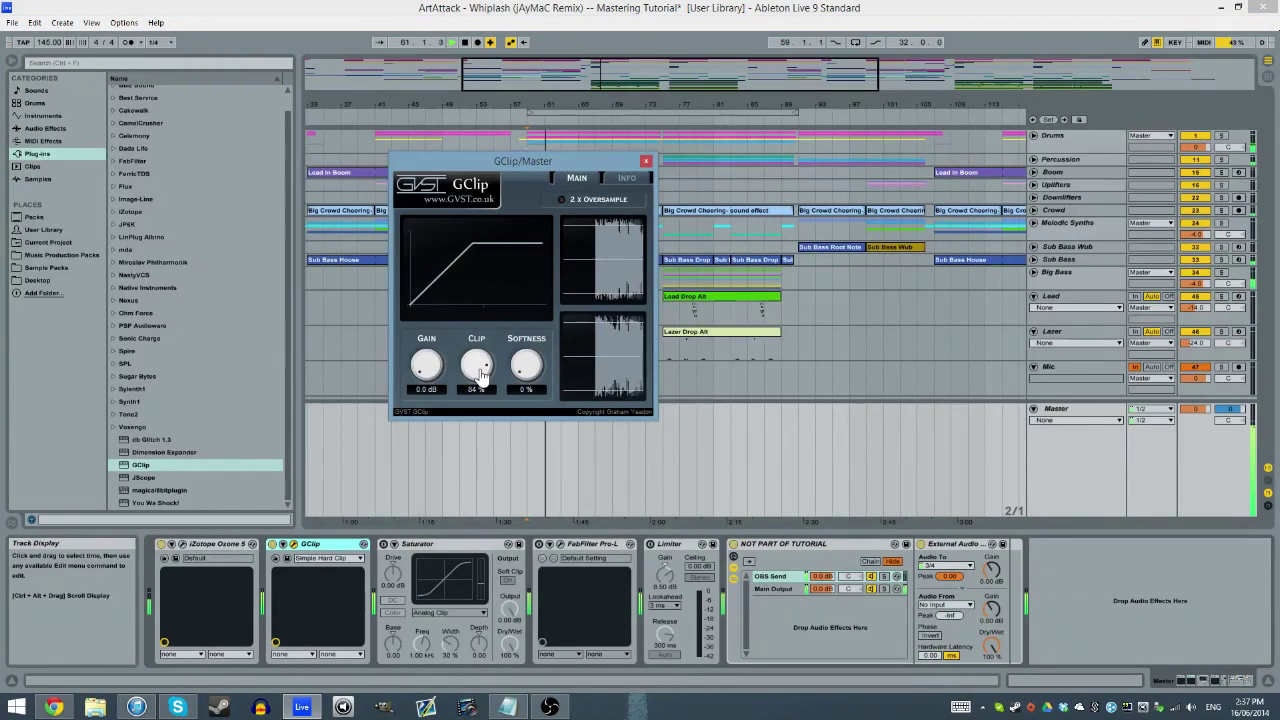
{"action": "mouse_move", "coordinate": [480, 373]}
{"action": "left_mouse_down"}
{"action": "mouse_move", "coordinate": [484, 432]}
{"action": "mouse_move", "coordinate": [479, 369]}
{"action": "left_mouse_up"}
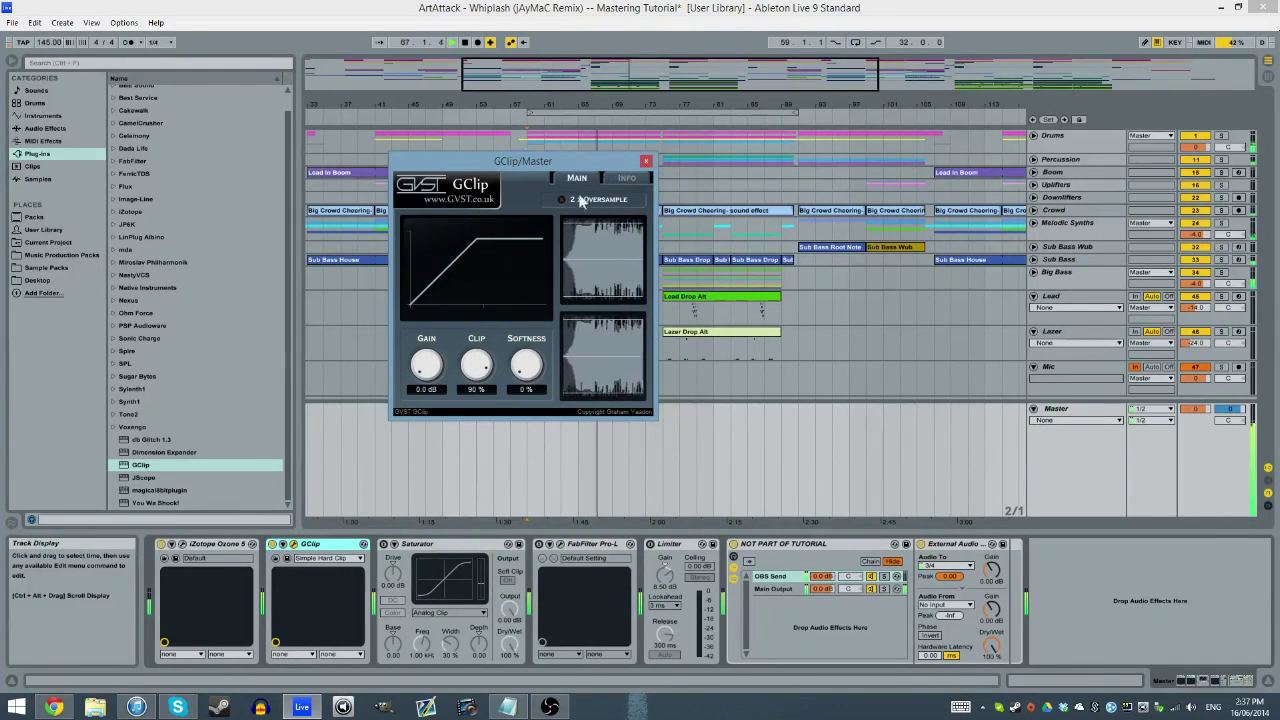
{"action": "left_click_drag", "start_coordinate": [610, 160], "coordinate": [592, 173]}
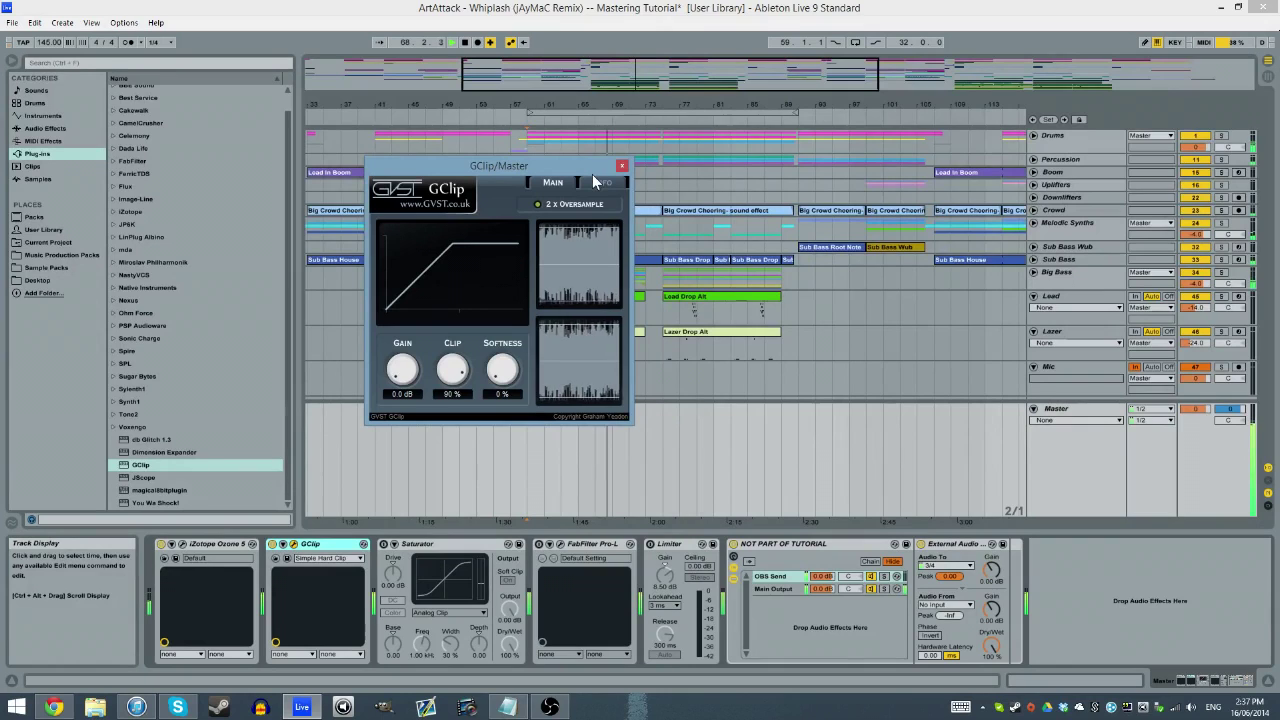
{"action": "left_click_drag", "start_coordinate": [579, 172], "coordinate": [588, 175]}
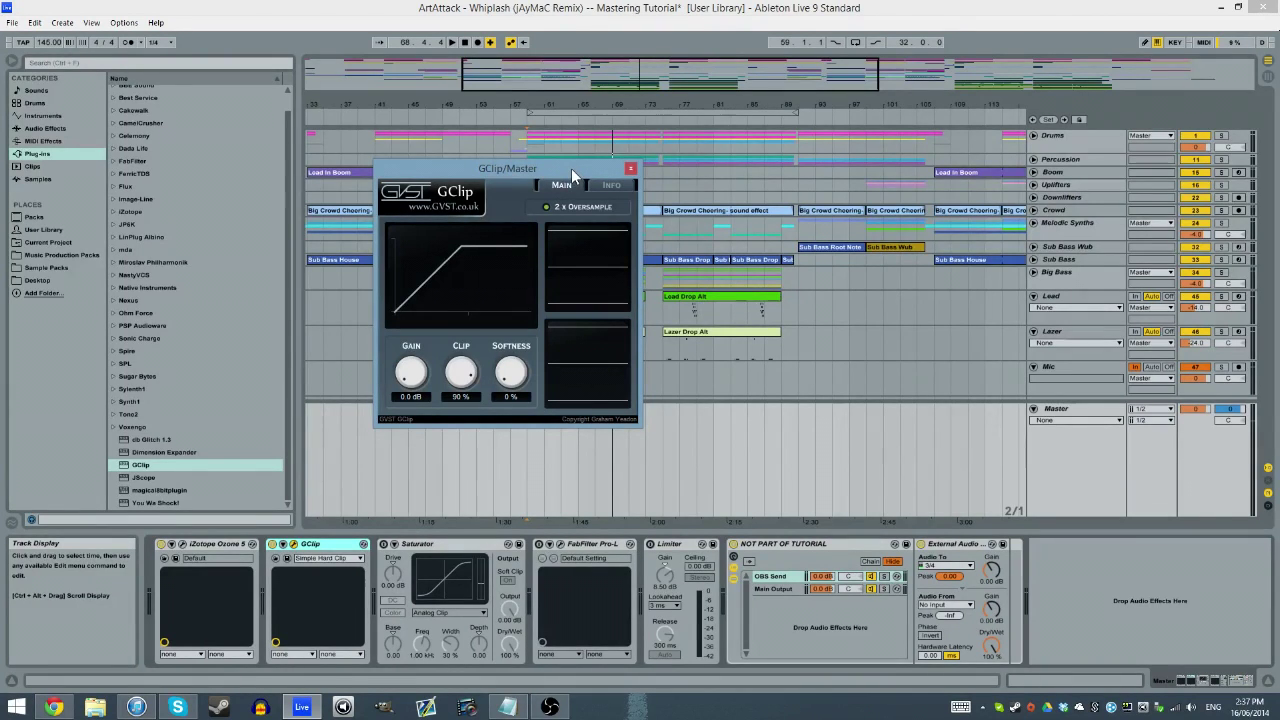
{"action": "left_click", "coordinate": [630, 168]}
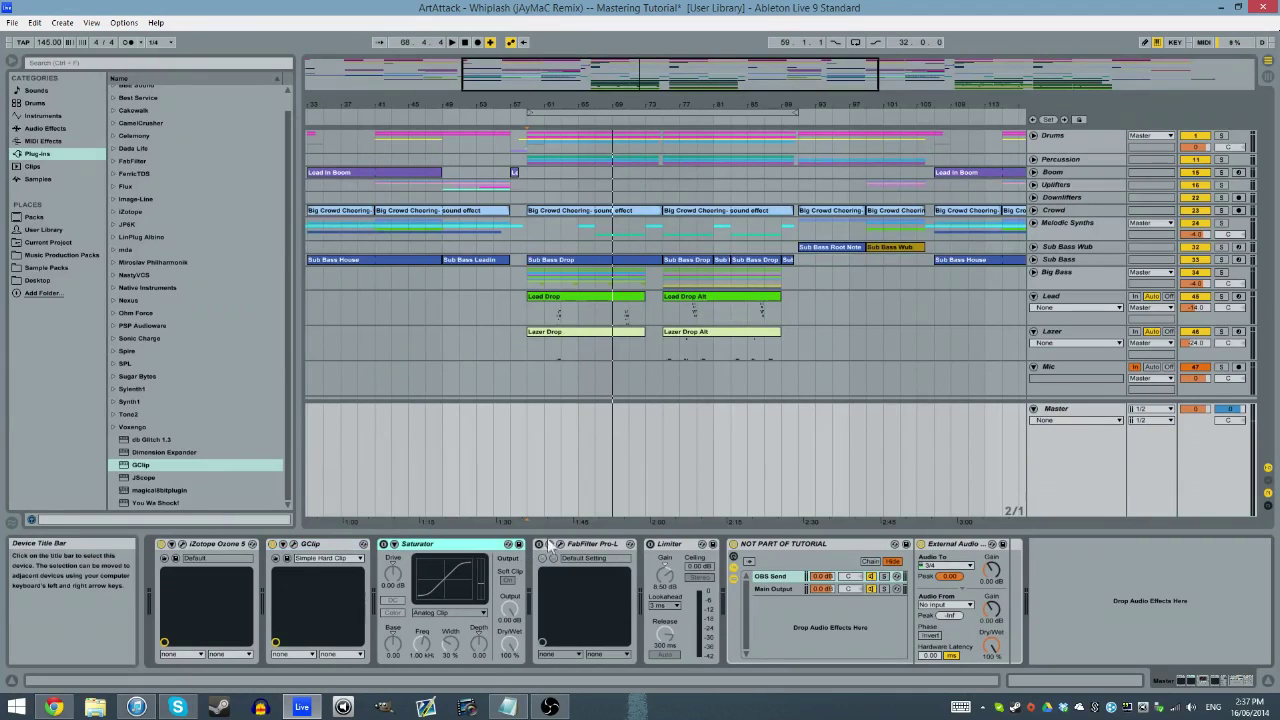
Step: Open FabFilter Pro-L, switch it back on and reset its gain to 0 dB while the drop plays
{"action": "left_click", "coordinate": [581, 544]}
{"action": "left_click", "coordinate": [560, 543]}
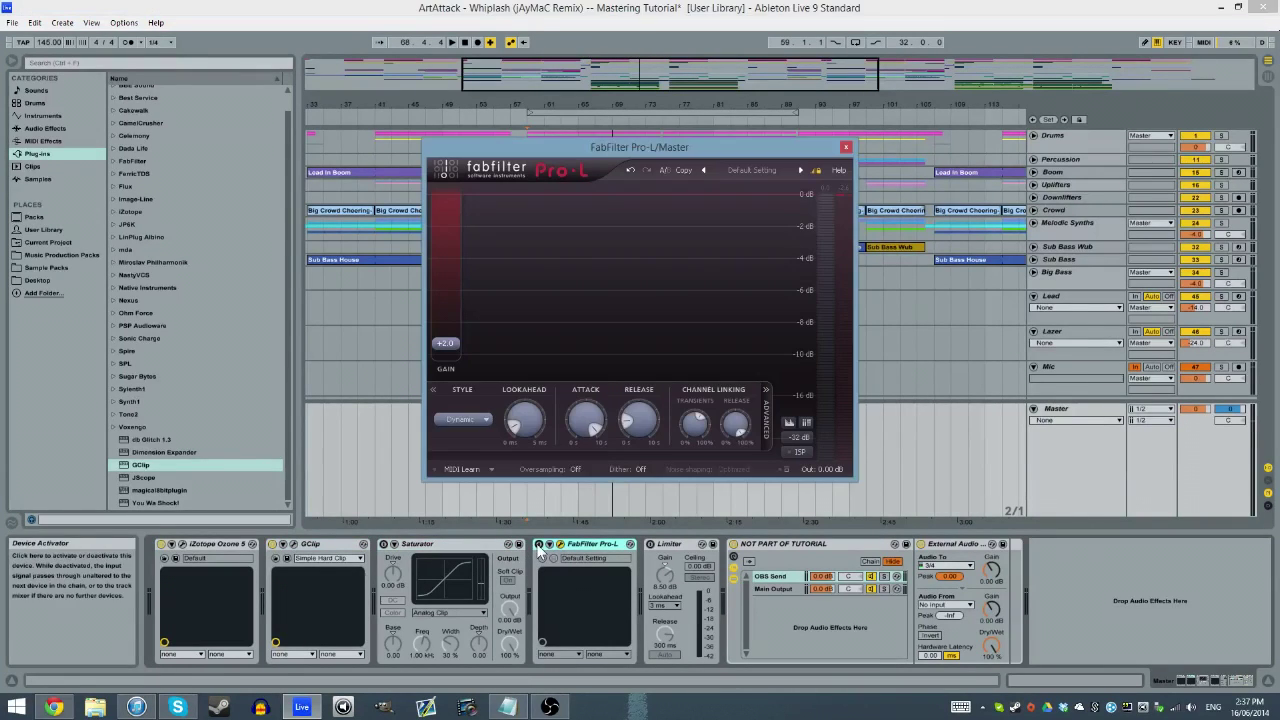
{"action": "key", "text": "space"}
{"action": "double_click", "coordinate": [446, 344]}
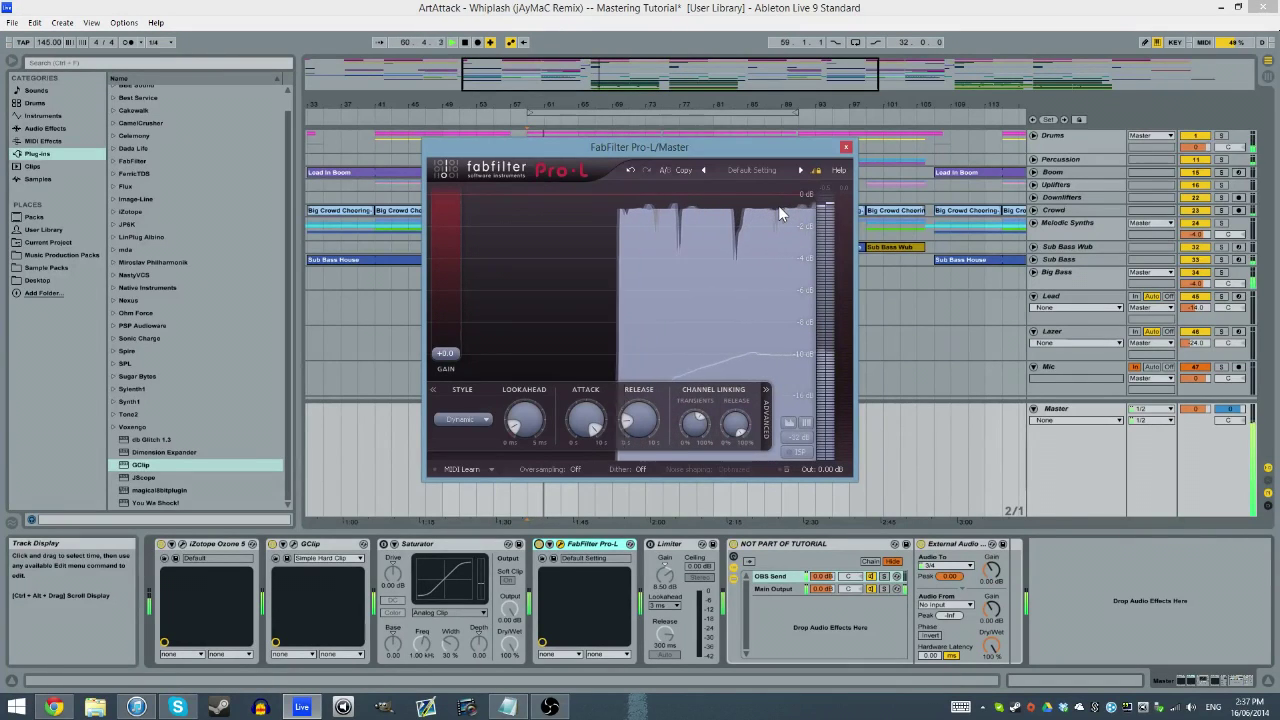
Step: Try different gain amounts in FabFilter Pro-L during playback, settle on +1.2 dB and close its window
{"action": "left_click_drag", "start_coordinate": [445, 362], "coordinate": [445, 355]}
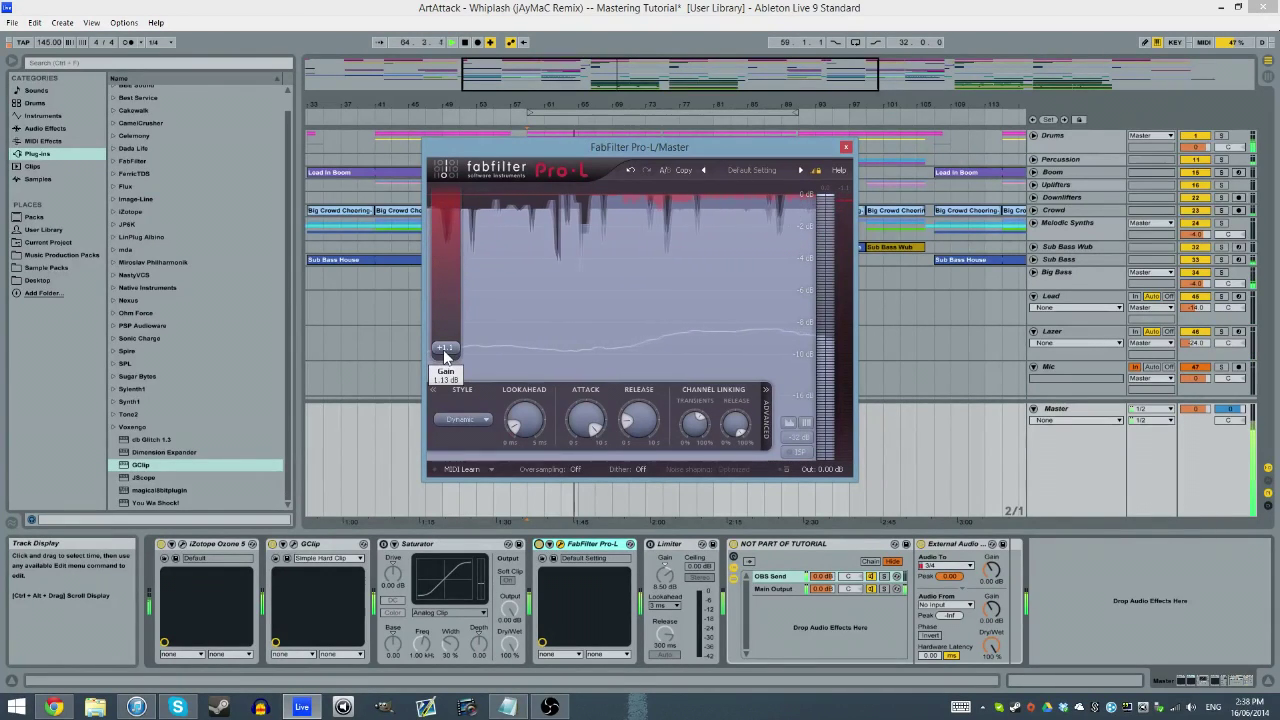
{"action": "left_click_drag", "start_coordinate": [445, 355], "coordinate": [446, 361]}
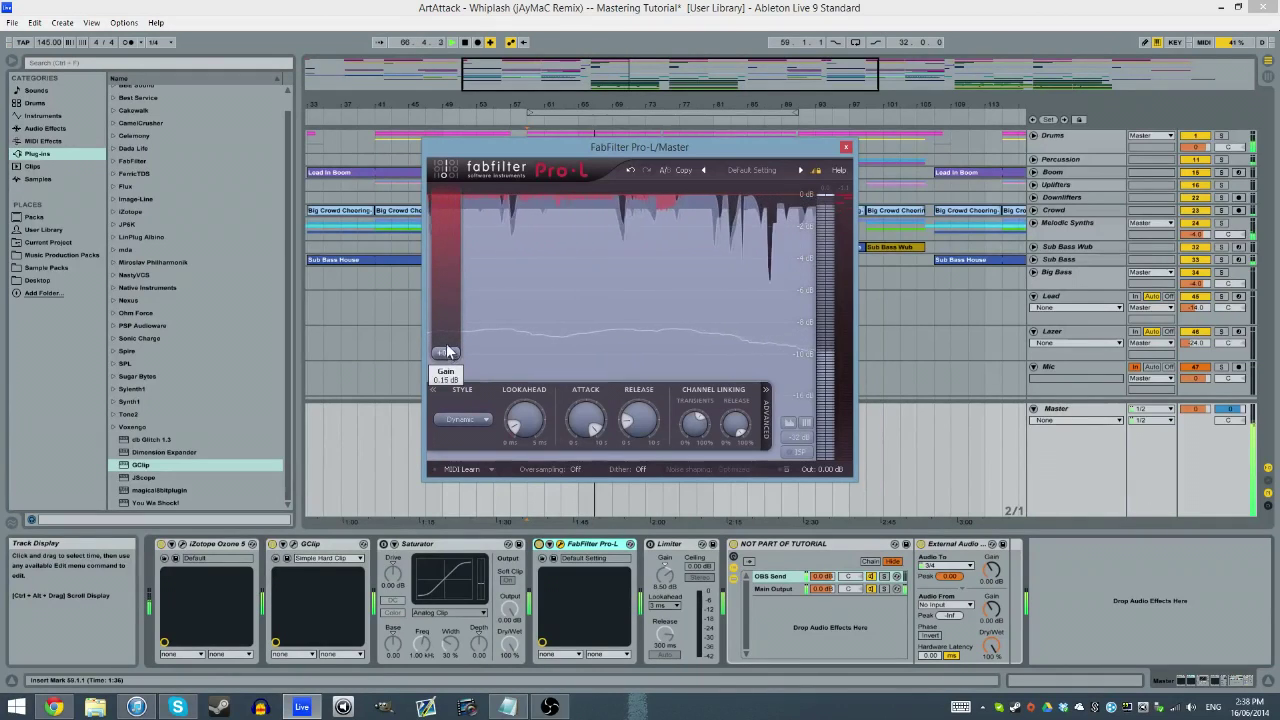
{"action": "double_click", "coordinate": [445, 354]}
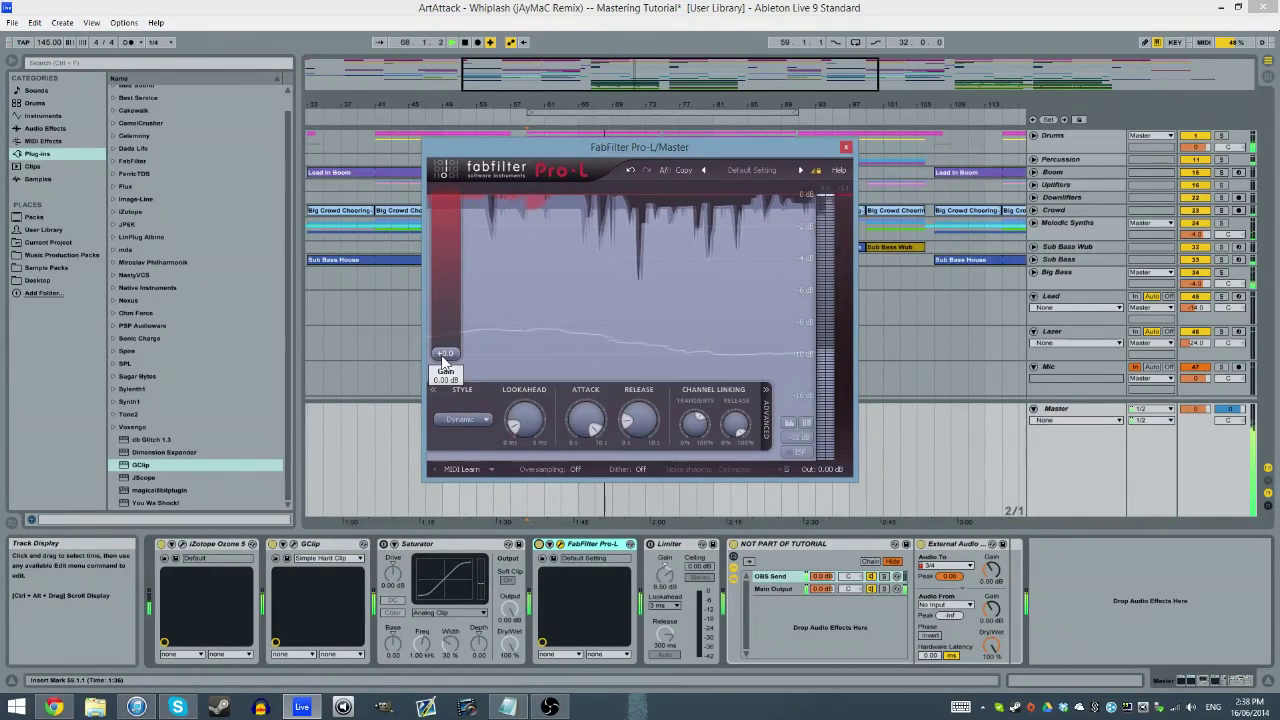
{"action": "scroll", "coordinate": [443, 358], "scroll_direction": "up", "scroll_amount": 5}
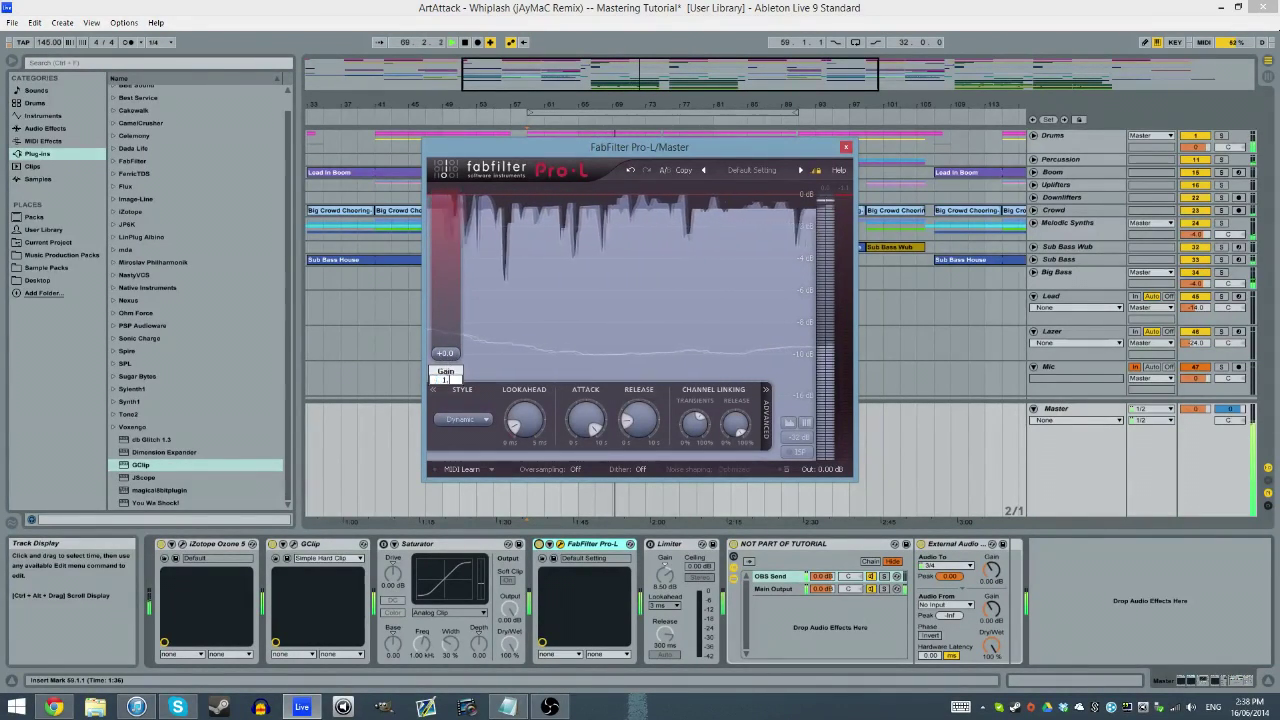
{"action": "double_click", "coordinate": [443, 347]}
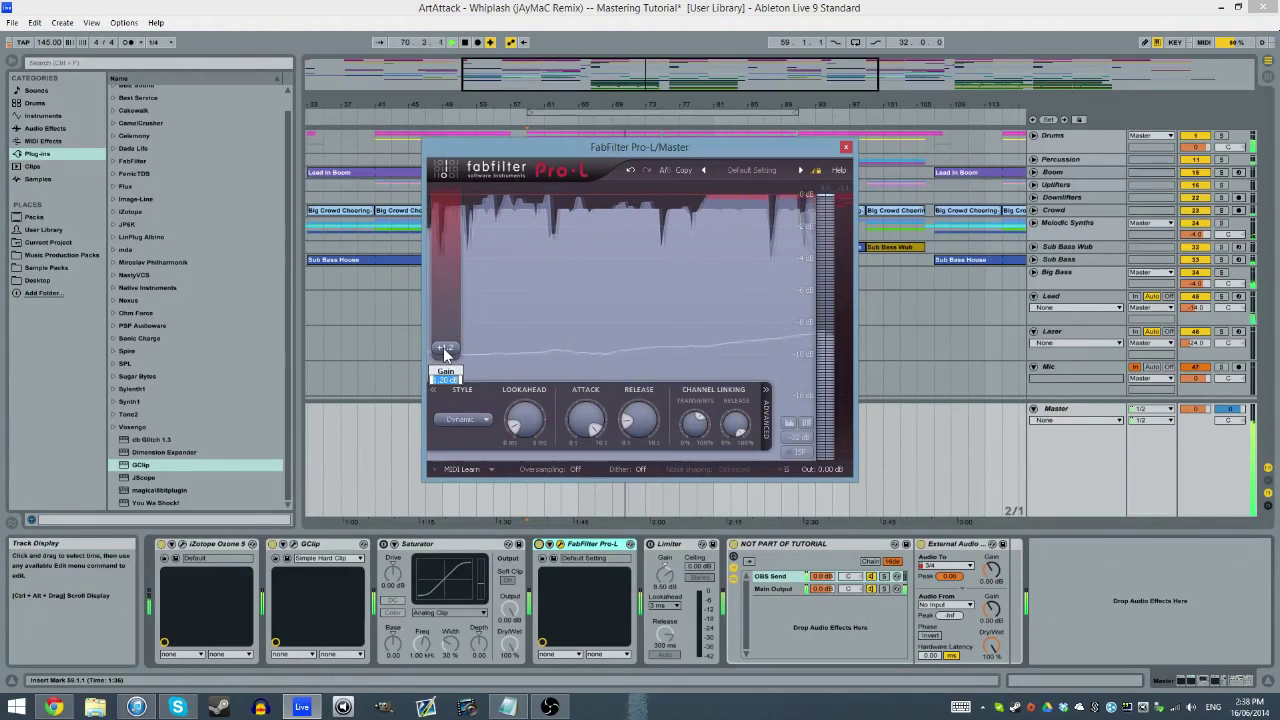
{"action": "key", "text": "Return"}
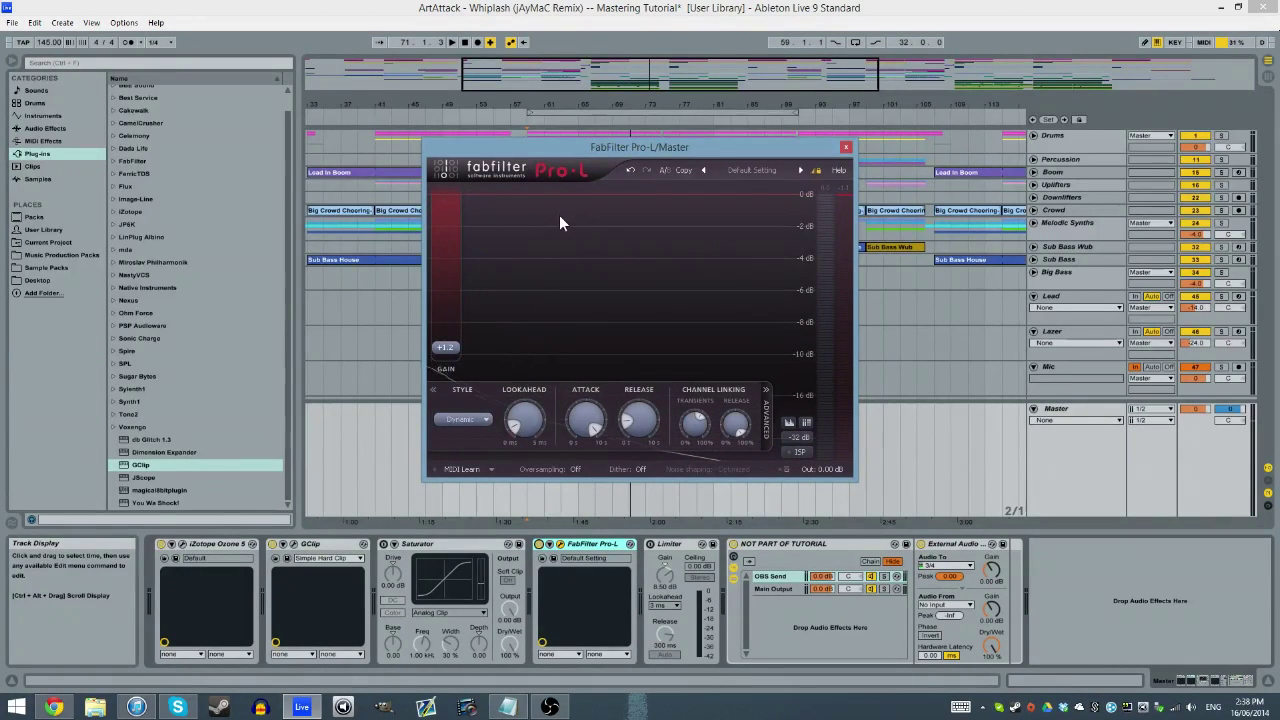
{"action": "left_click", "coordinate": [845, 148]}
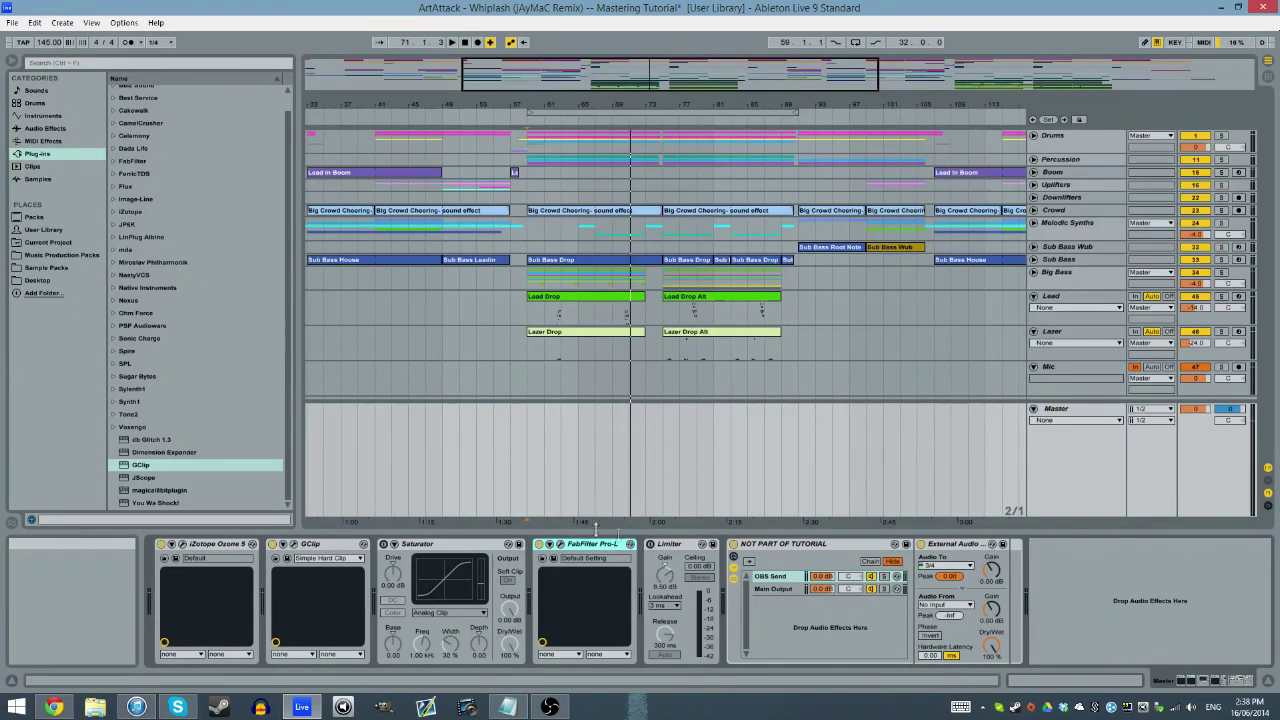
{"action": "left_click", "coordinate": [669, 541]}
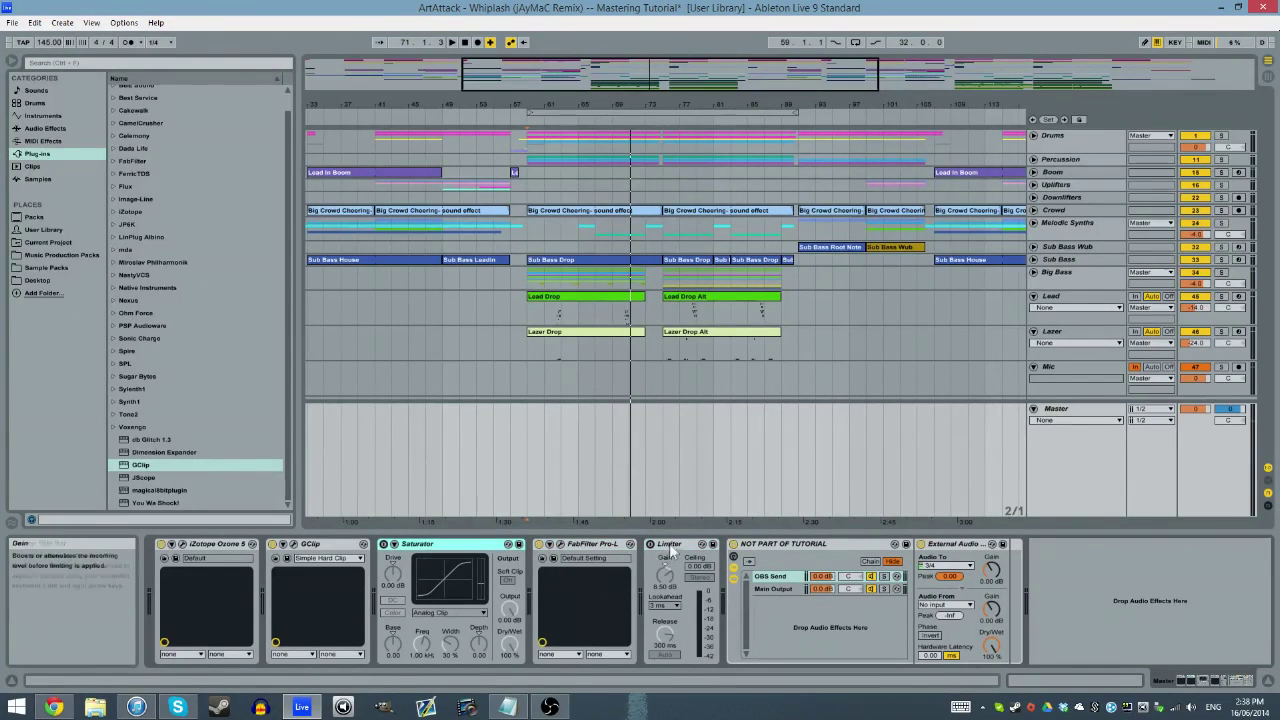